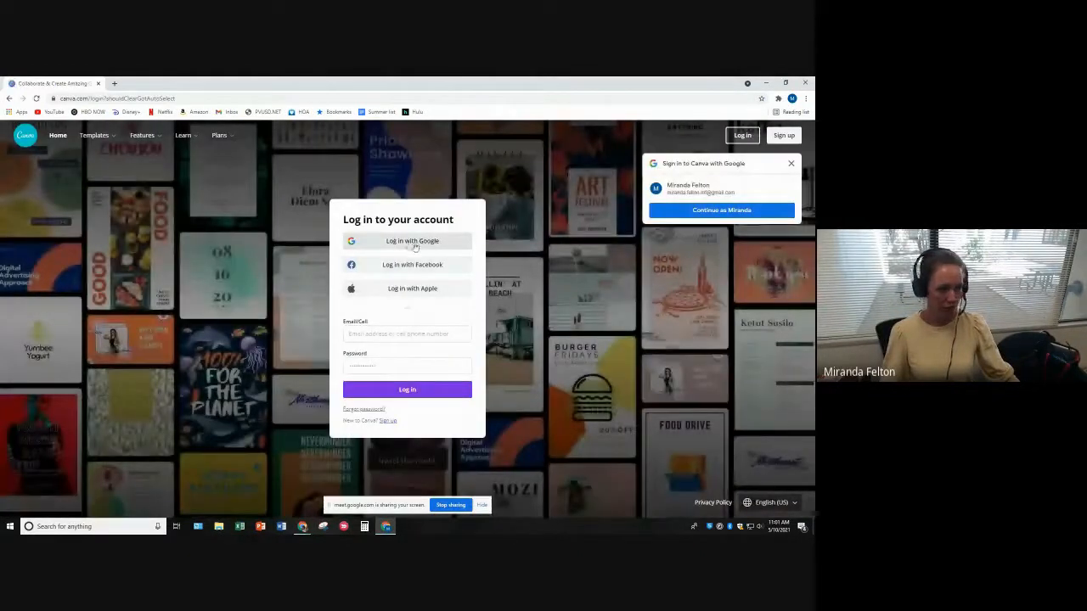
Log in to Canva with the Google account.
click(391, 252)
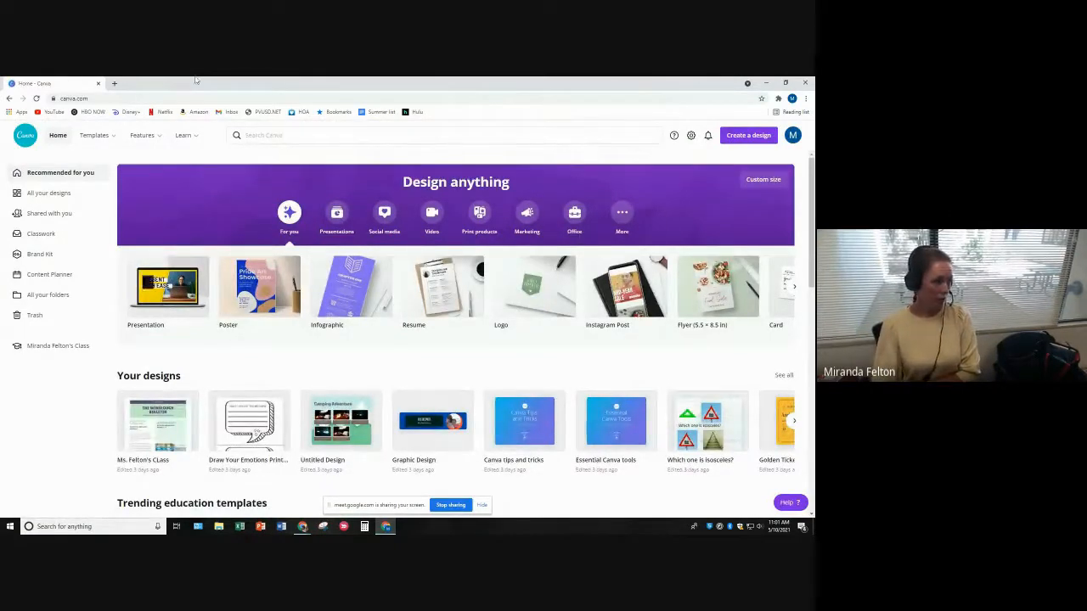
Switch to the "Canva: Creative Tools for Teachers" presentation in Google Slides and view the Select "Teacher" option slide and the one after it.
drag(170, 86, 166, 121)
click(437, 98)
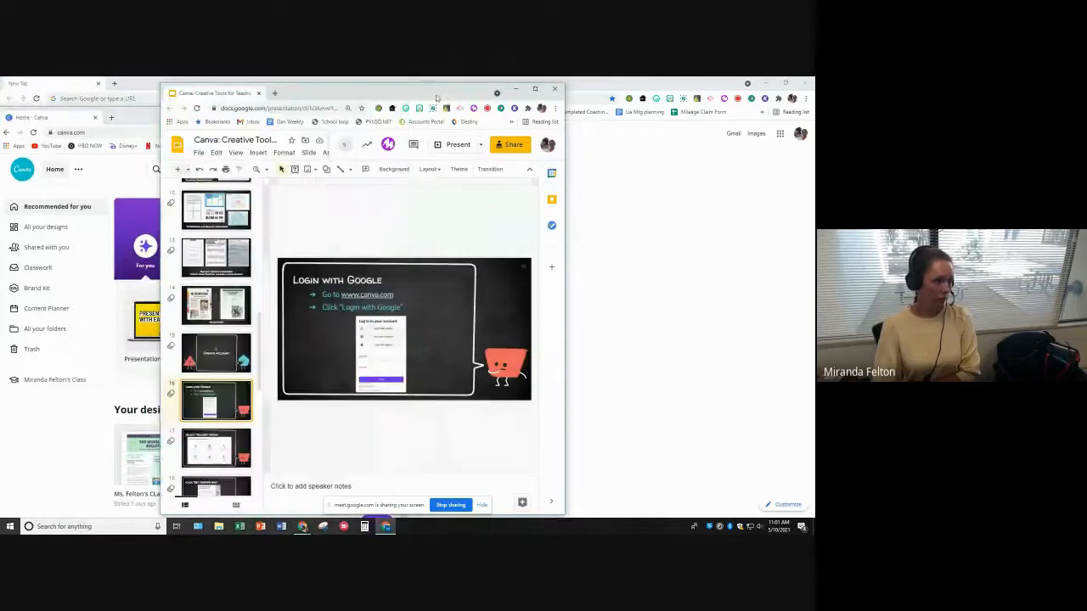
click(536, 88)
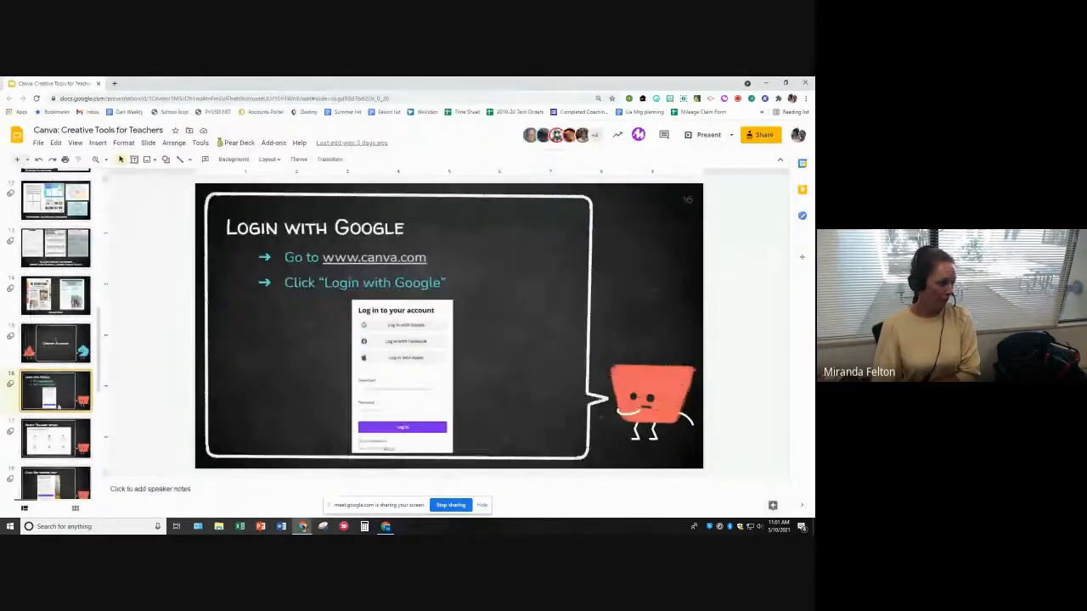
click(77, 431)
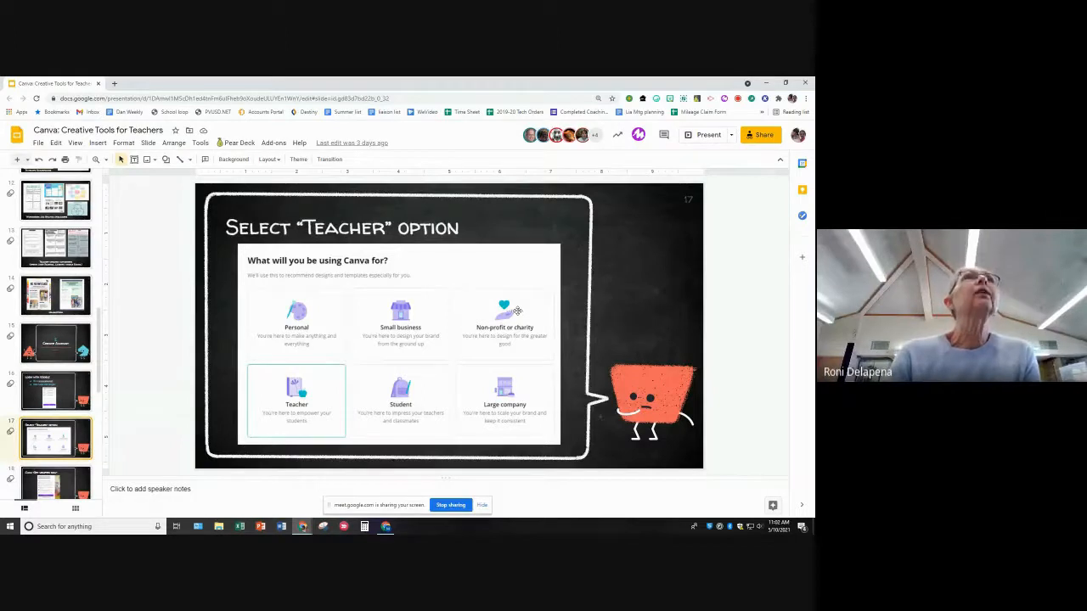
scroll(66, 339, down, 2)
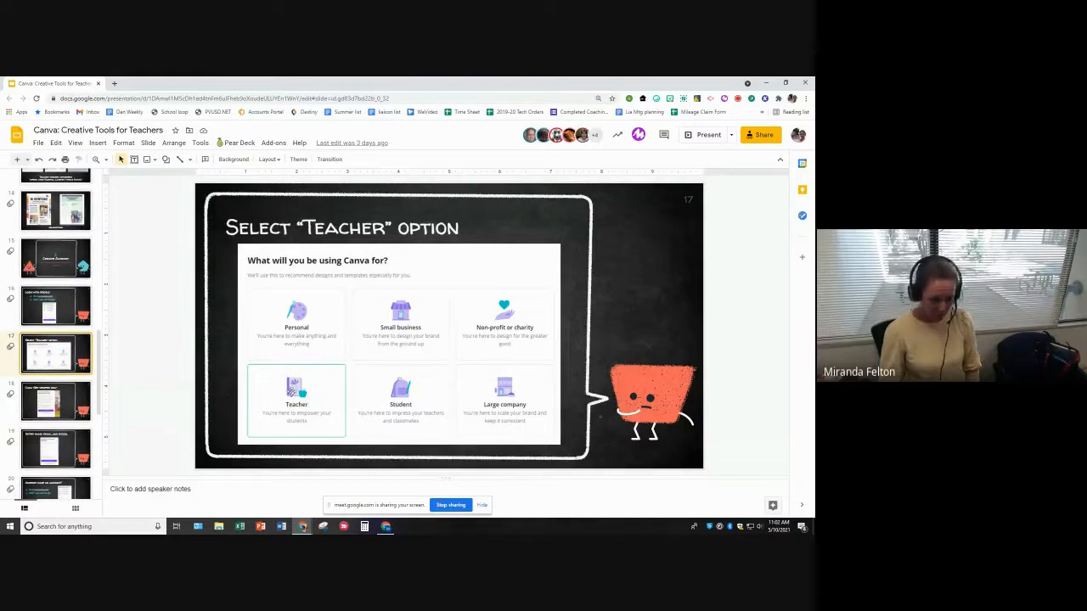
click(61, 404)
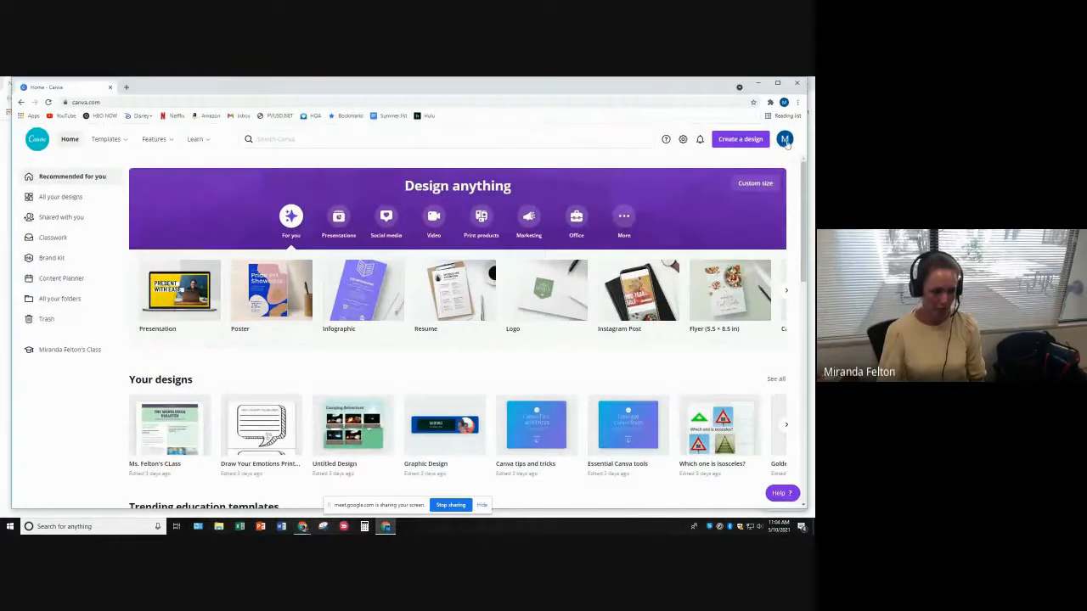
Switch back to Canva, open the account settings and view the choices for what Canva will be used for.
click(785, 141)
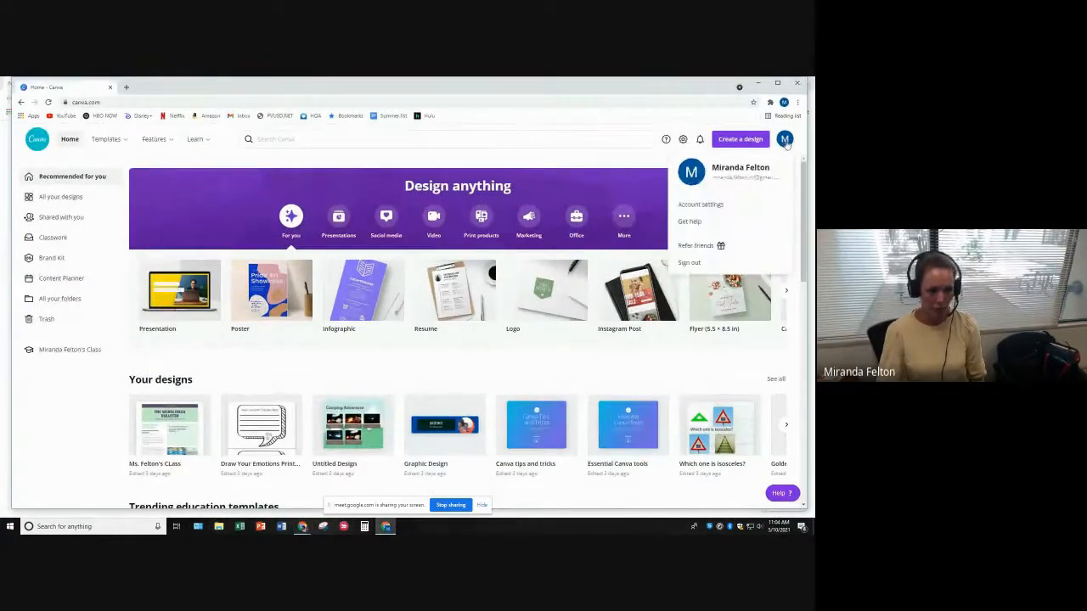
click(716, 207)
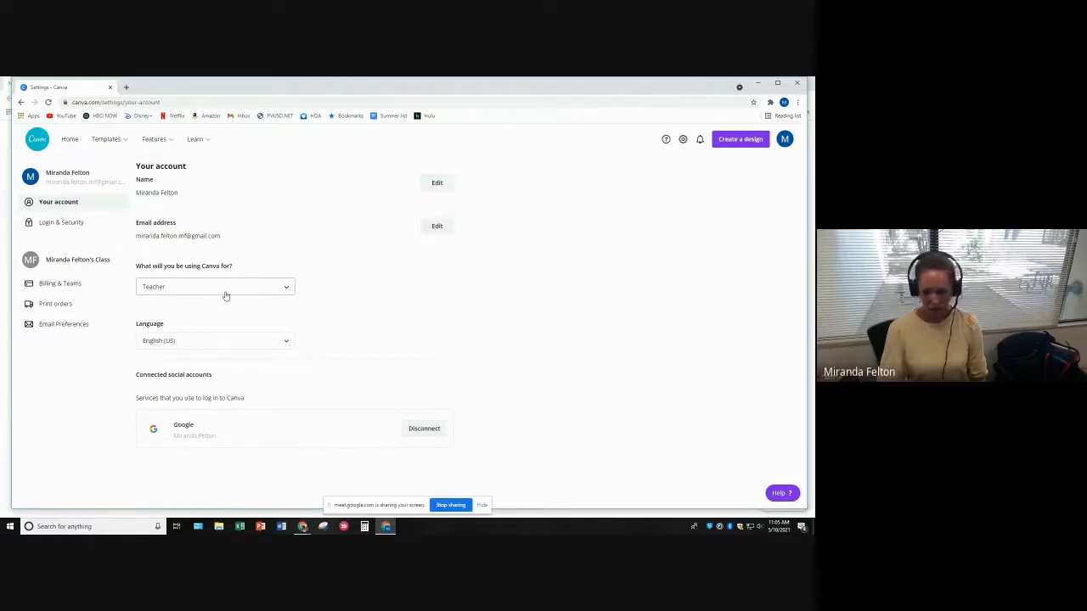
click(290, 288)
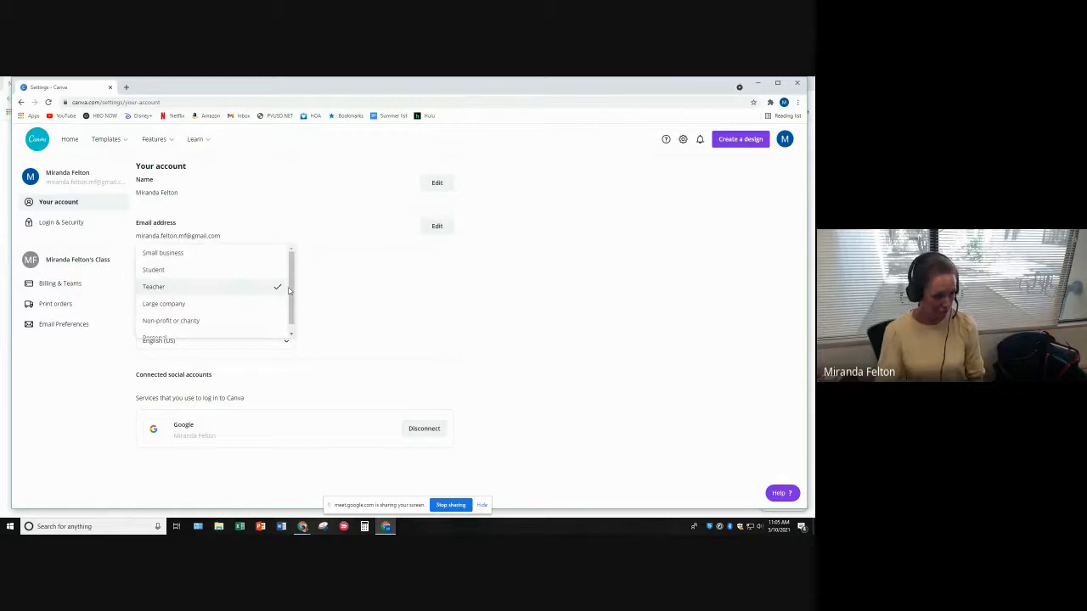
click(478, 287)
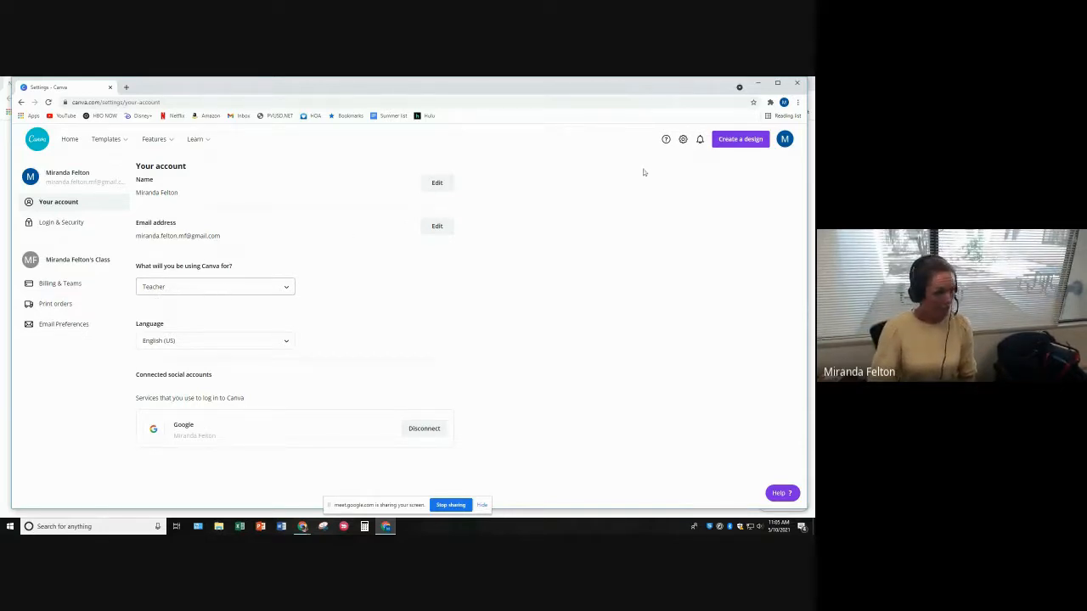
Return to the Canva home page and browse further along the suggested design types.
click(44, 142)
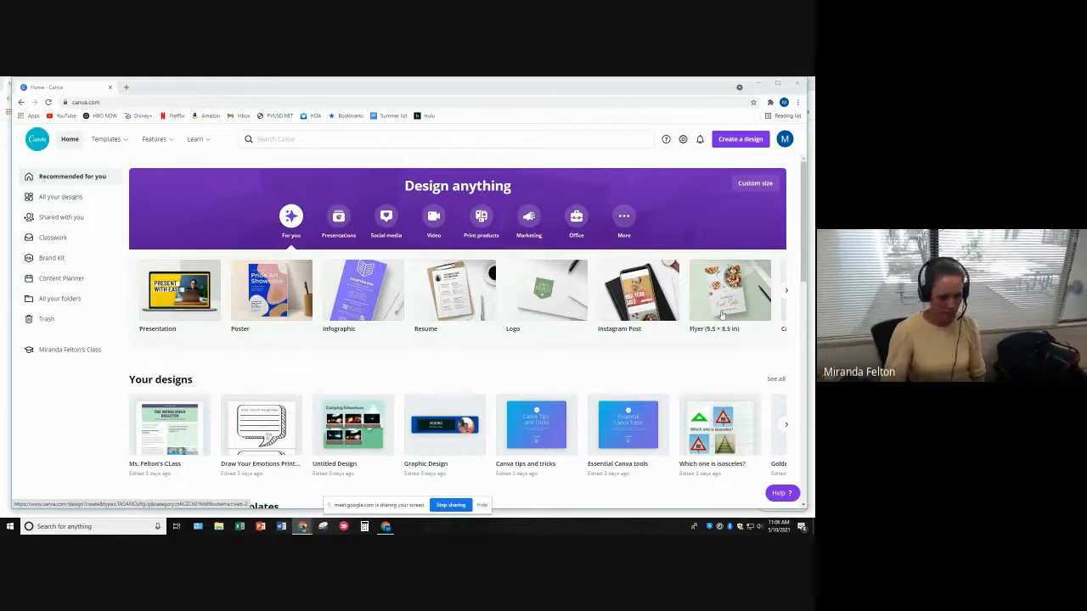
click(785, 291)
click(786, 291)
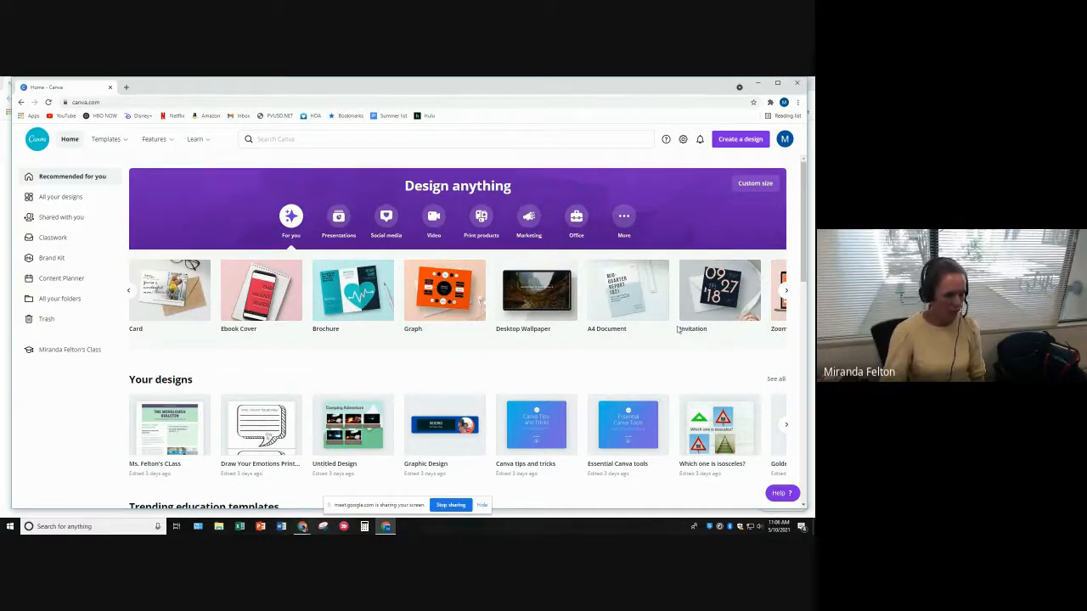
Create a new Worksheet design and look through its suggested templates.
click(745, 143)
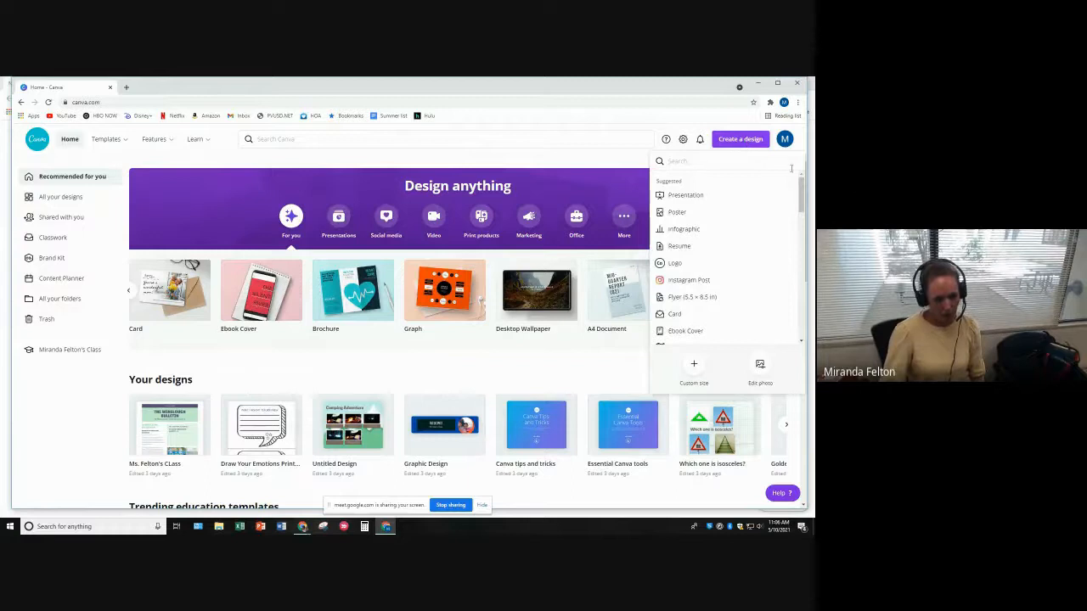
drag(802, 190, 806, 253)
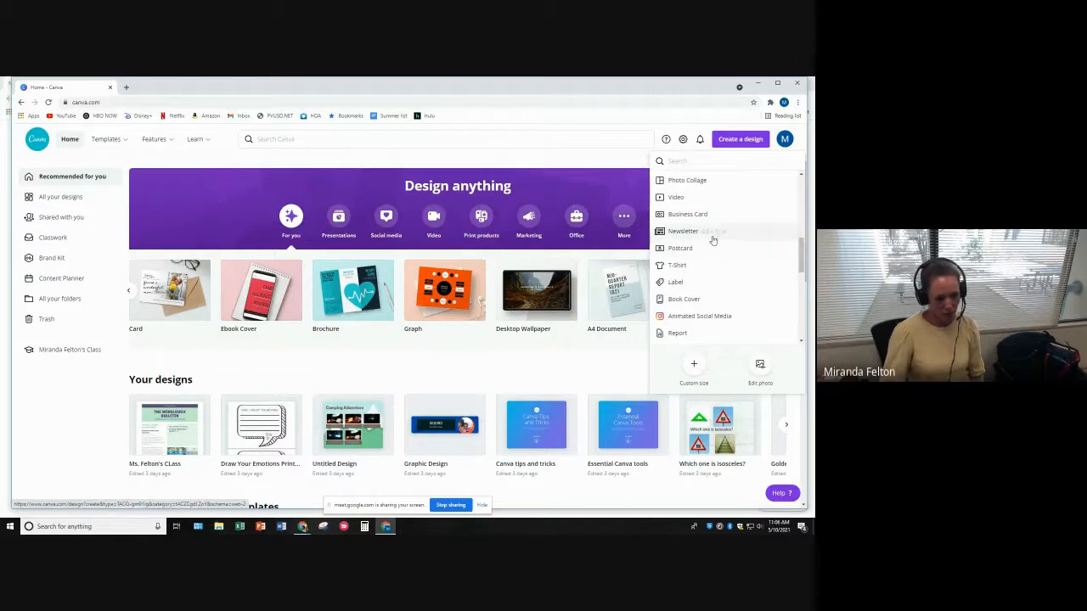
drag(801, 268, 801, 311)
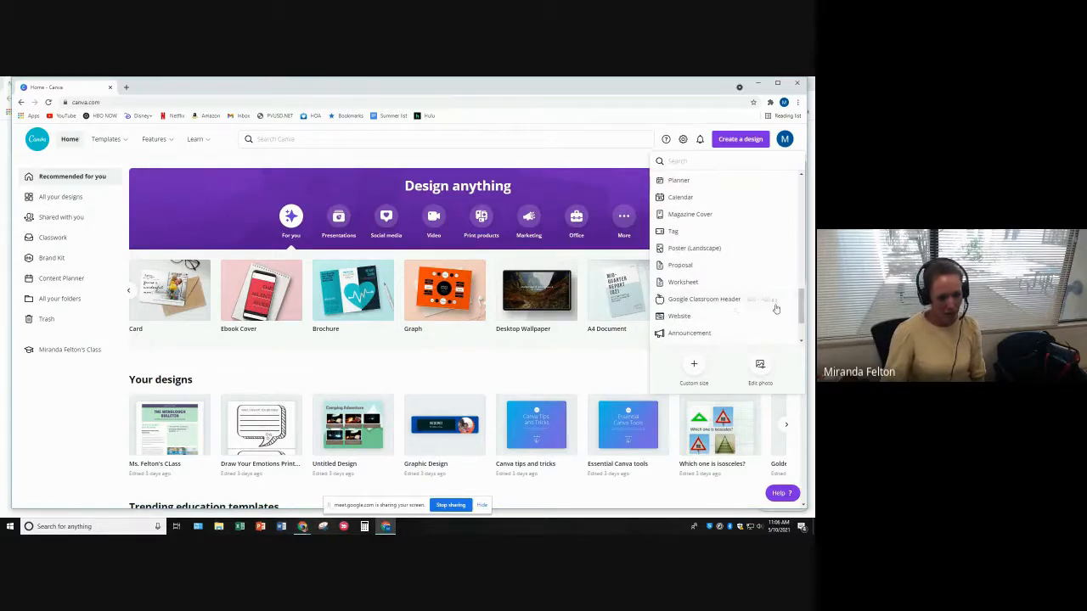
click(683, 282)
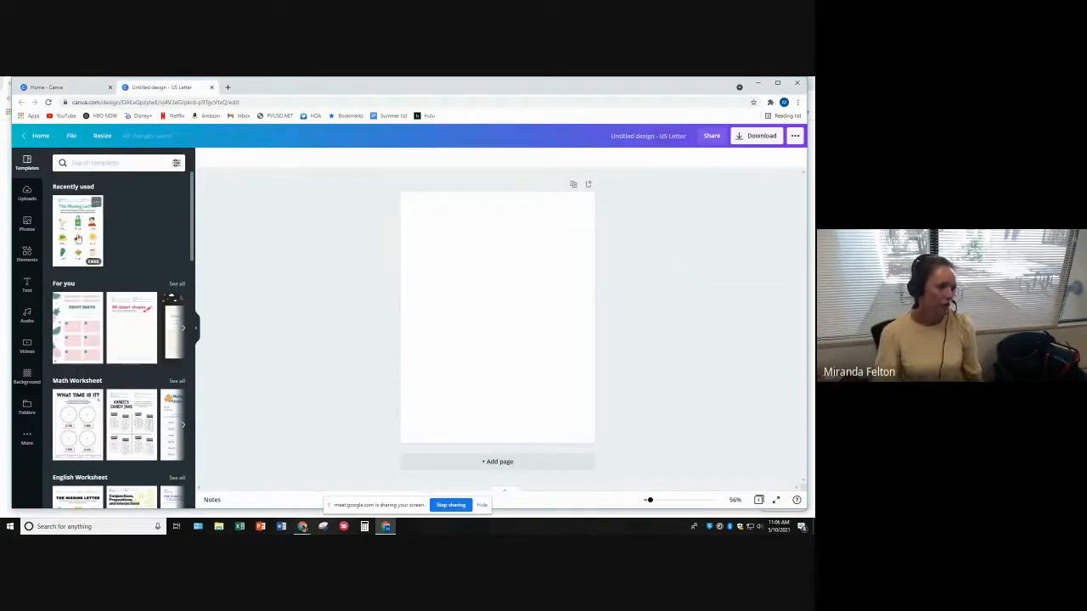
scroll(194, 234, down, 2)
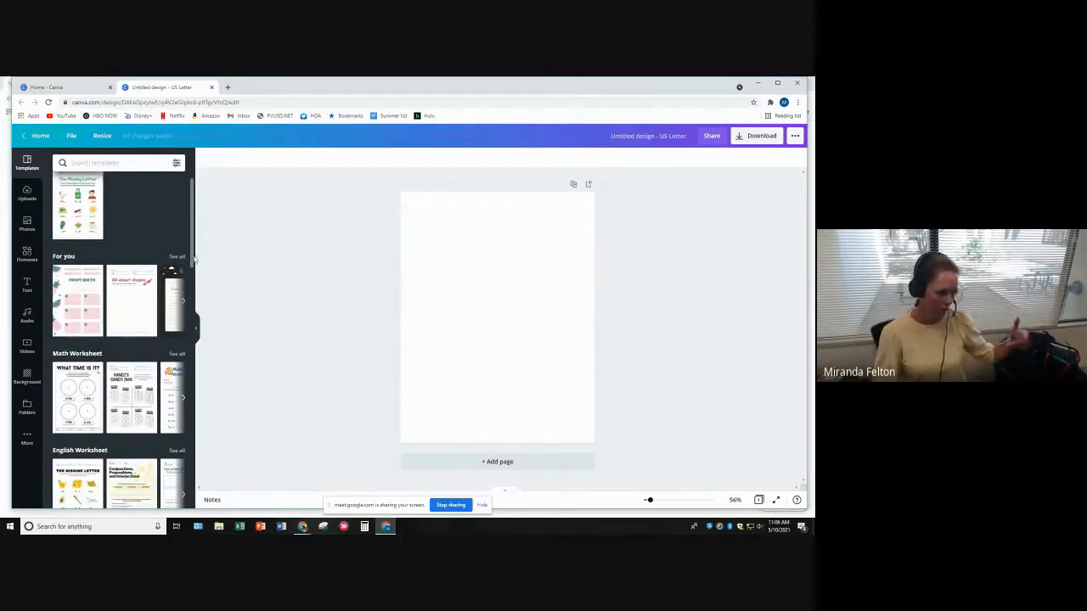
scroll(194, 304, down, 2)
drag(194, 301, 211, 255)
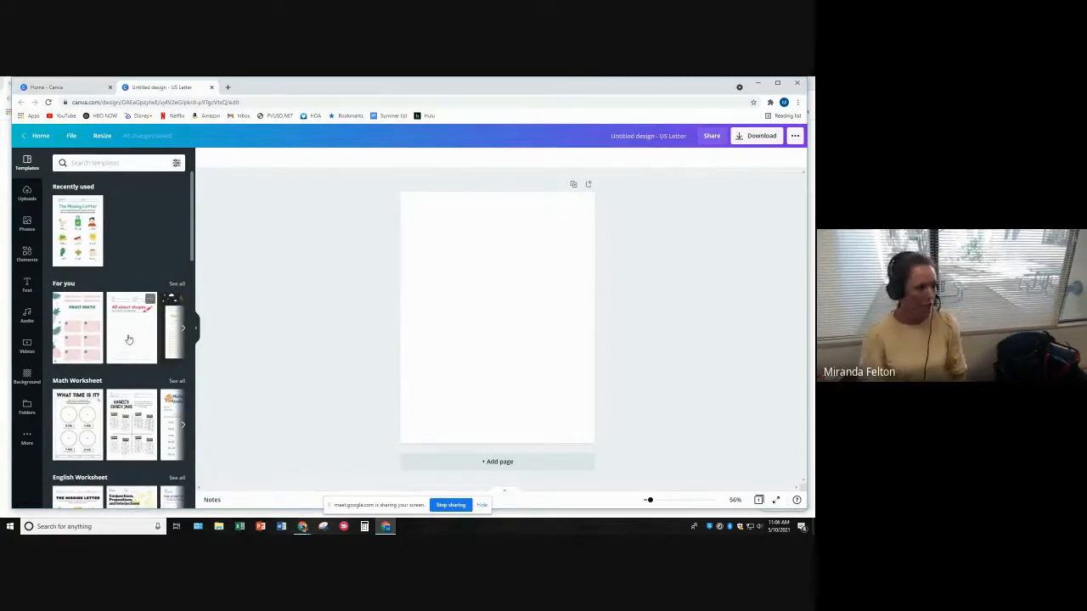
Return to the home page and create a new Newsletter design.
click(39, 136)
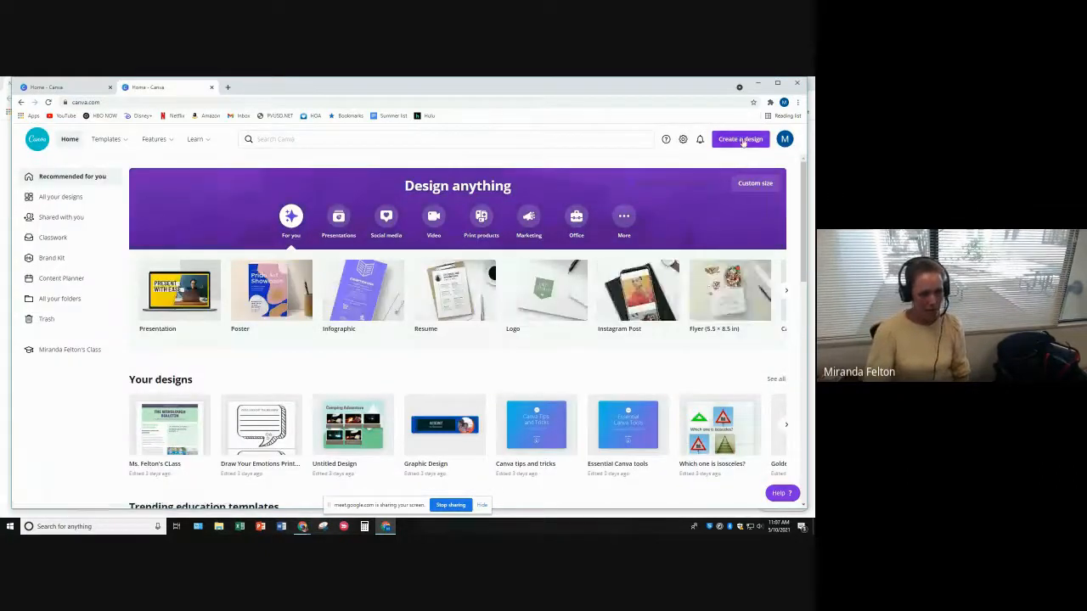
click(741, 138)
drag(802, 193, 802, 259)
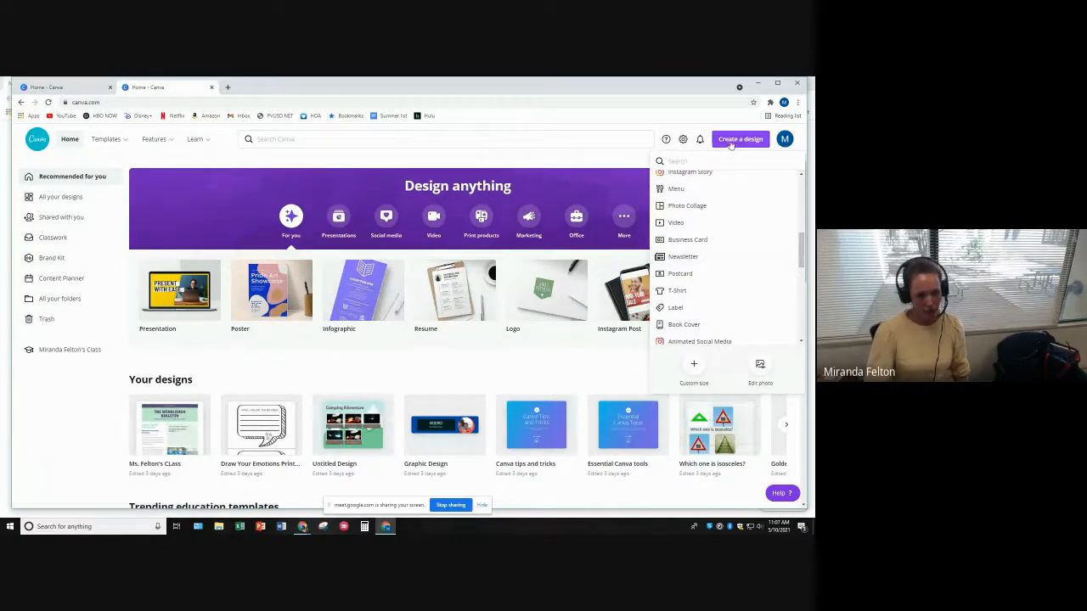
click(682, 256)
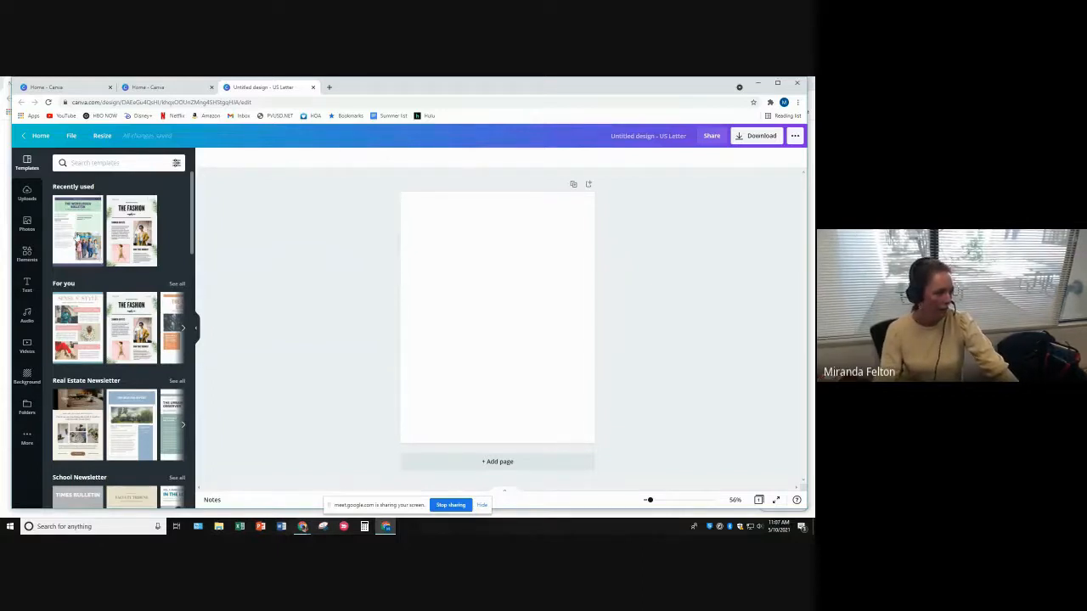
Apply the first page of the recently used "Whit and Black Minimalist Tropical Email Newsletter" template to the blank page.
click(134, 238)
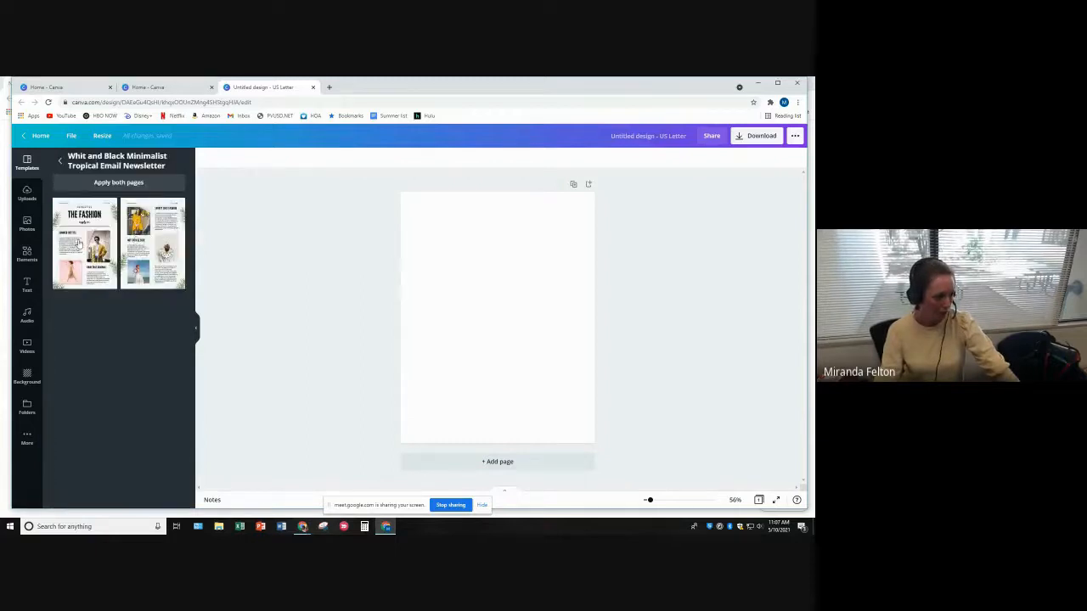
click(60, 160)
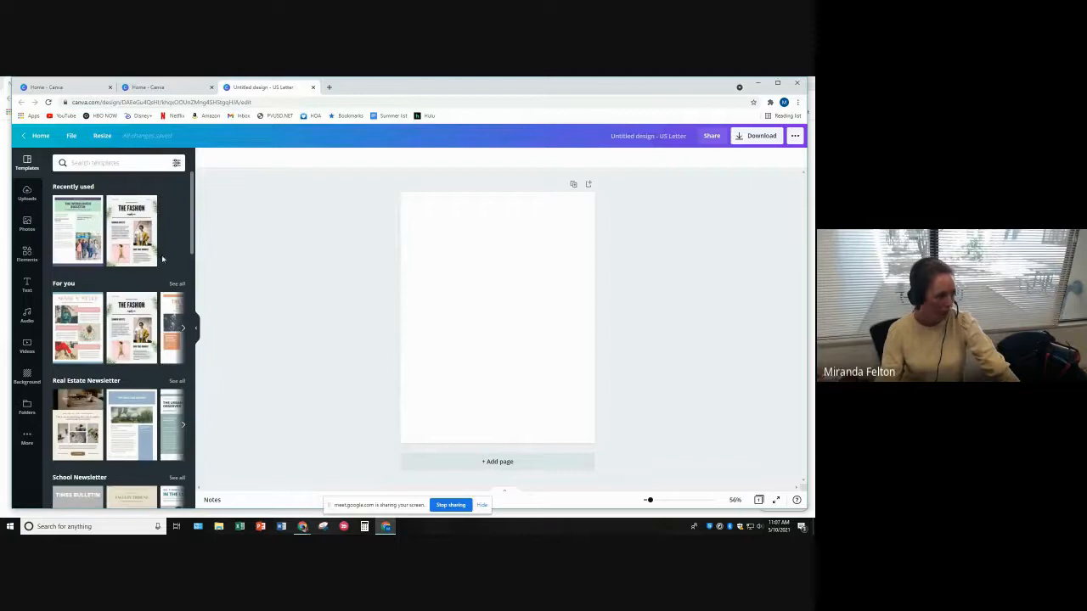
click(153, 248)
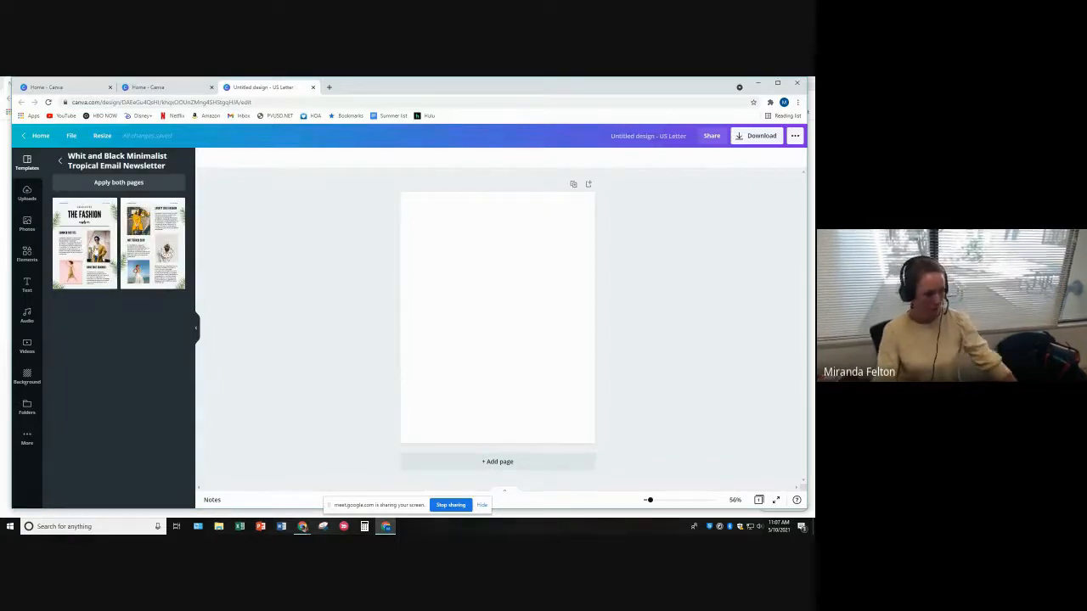
click(82, 248)
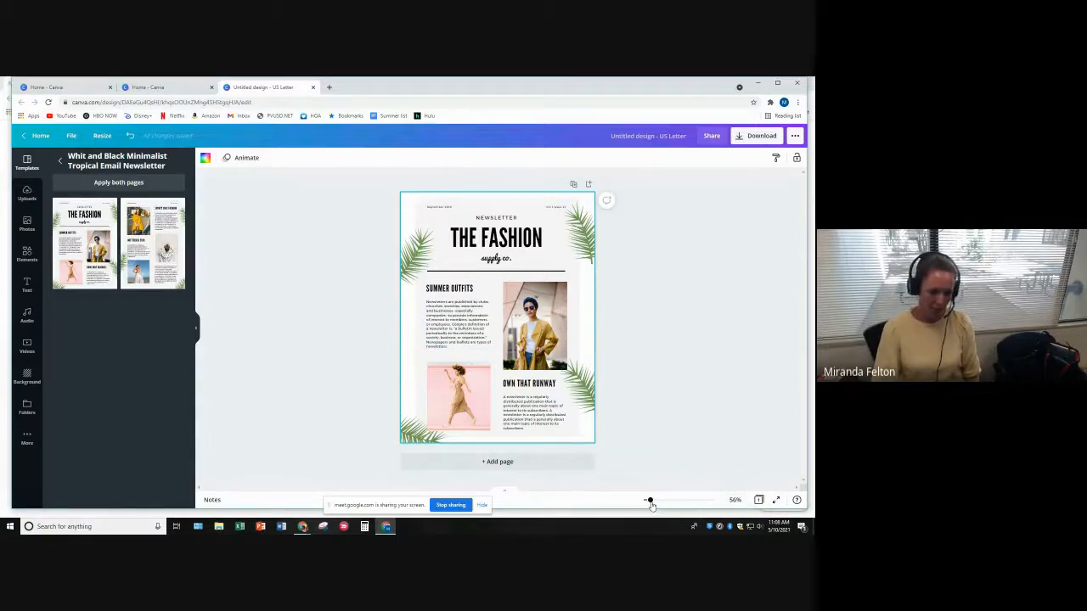
Replace the heading "THE FASHION" with the teacher's title and surname plus "'S CLASS", and scale it to font size 74 on one line.
mouse_move(650, 502)
mouse_down()
mouse_move(672, 501)
mouse_move(651, 502)
mouse_up()
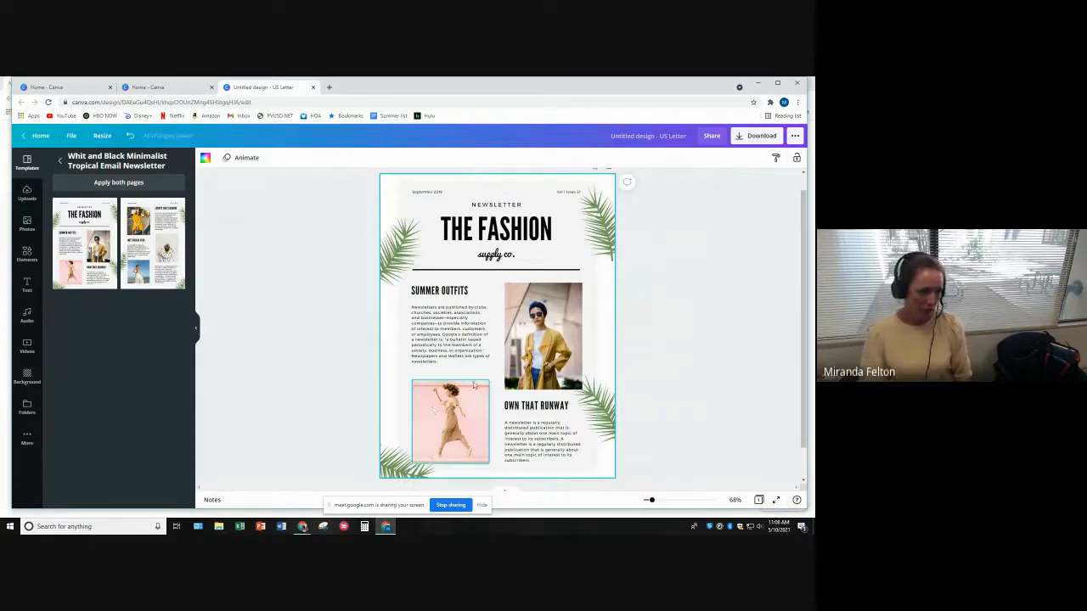
click(490, 231)
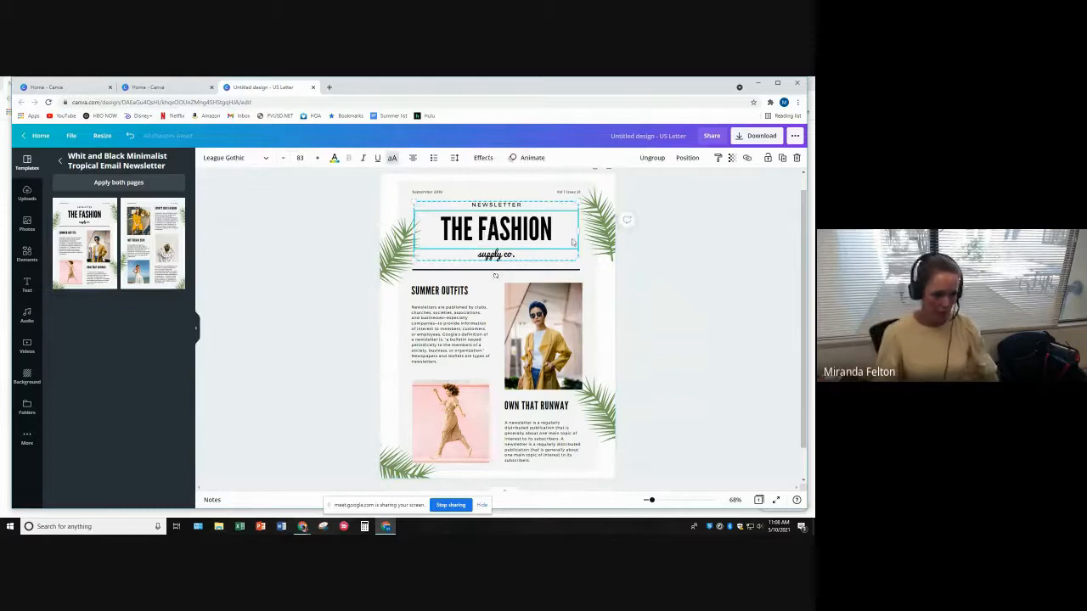
double_click(523, 230)
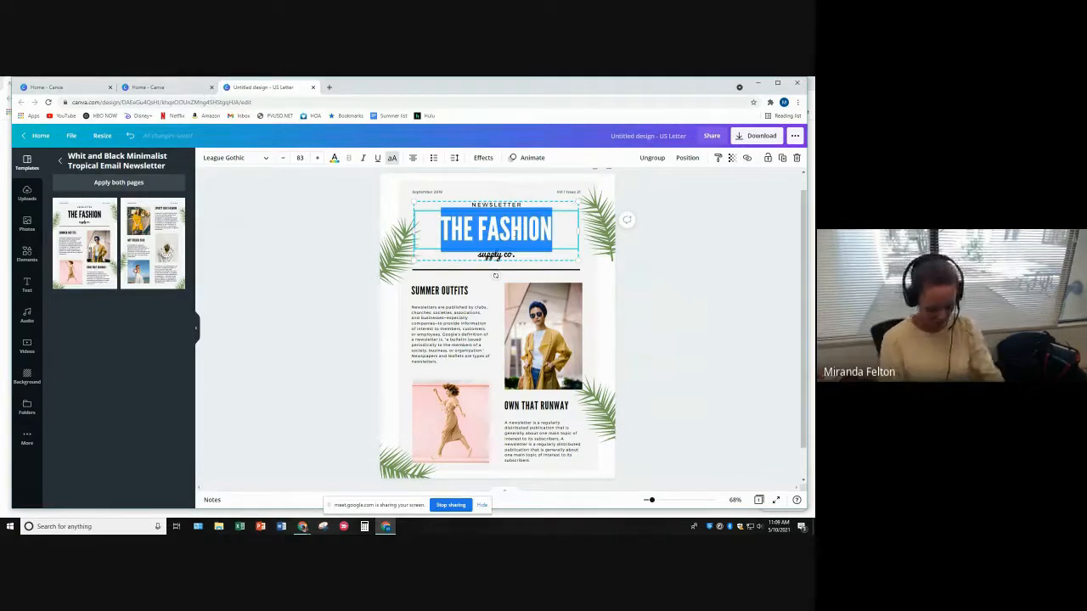
text(MS. FELTON)
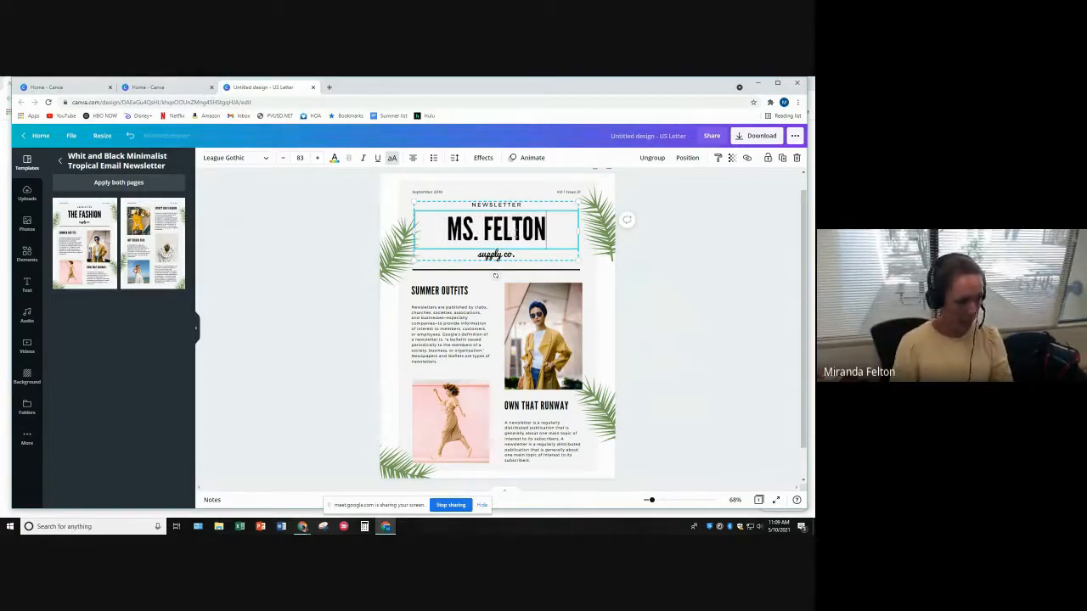
text('S CLASS)
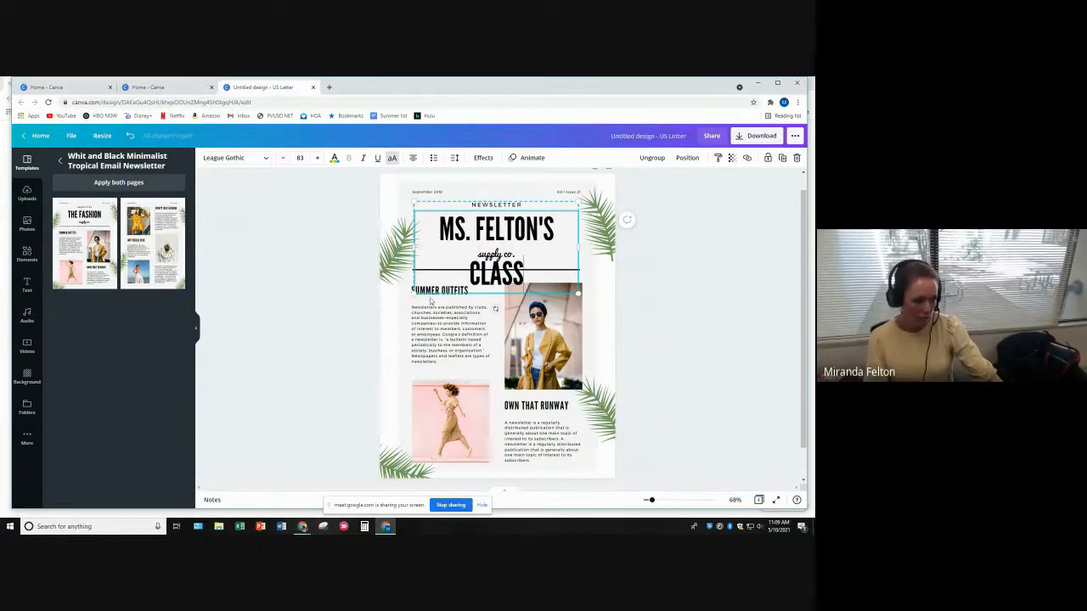
drag(578, 293, 582, 244)
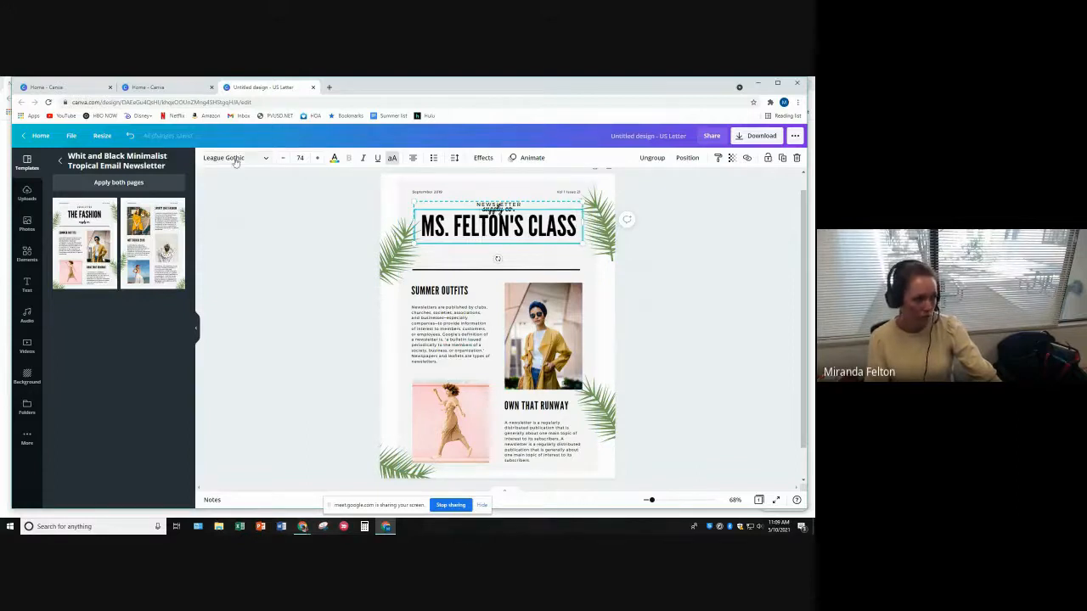
Delete the "supply co." text that overlaps the newsletter heading.
triple_click(499, 223)
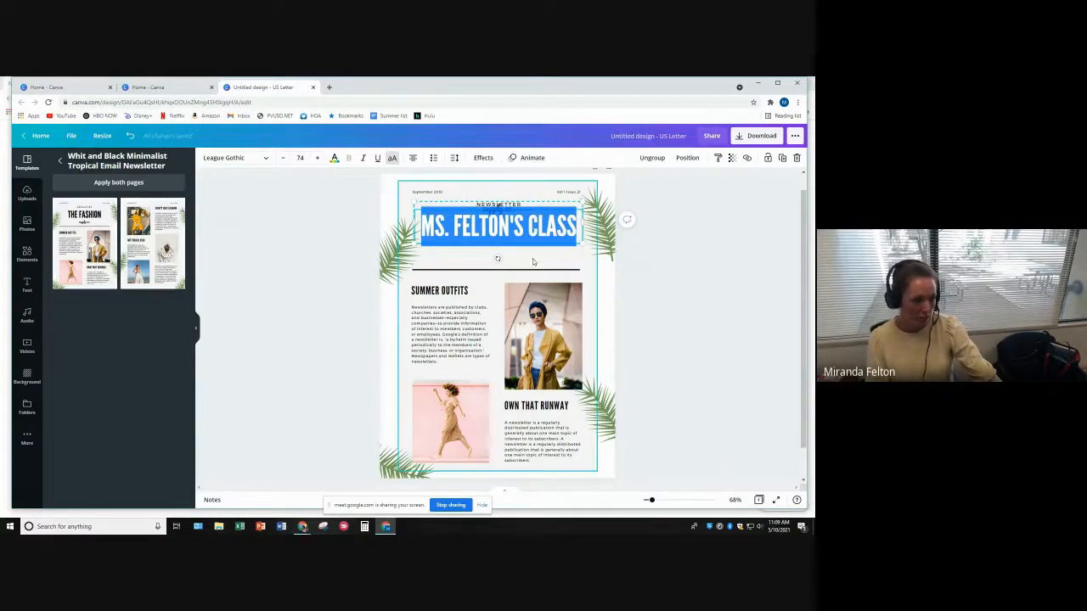
click(525, 231)
click(525, 231)
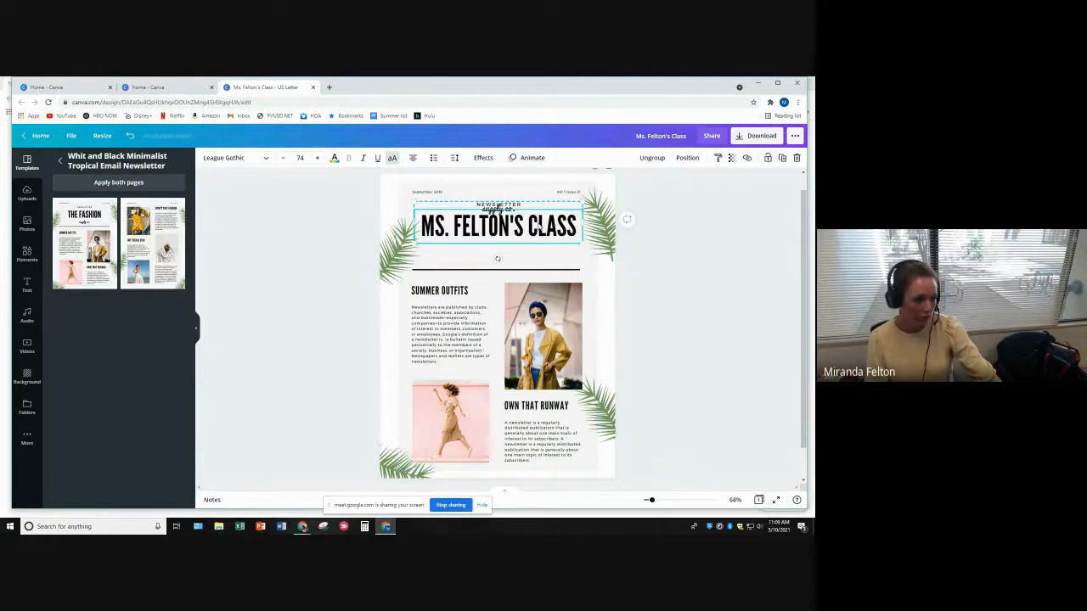
click(499, 209)
click(500, 210)
click(514, 207)
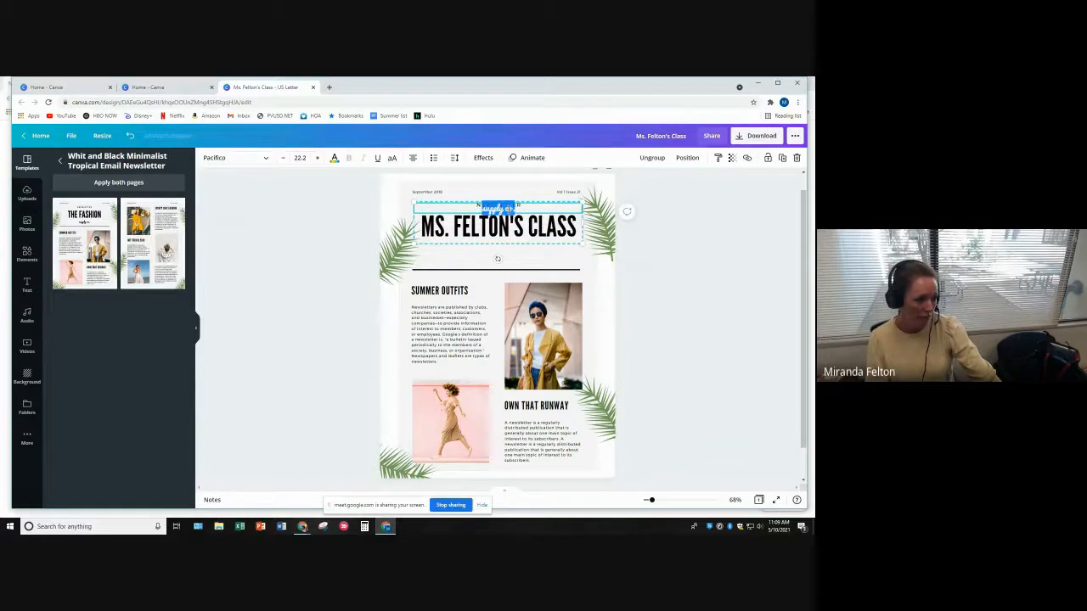
key(BackSpace)
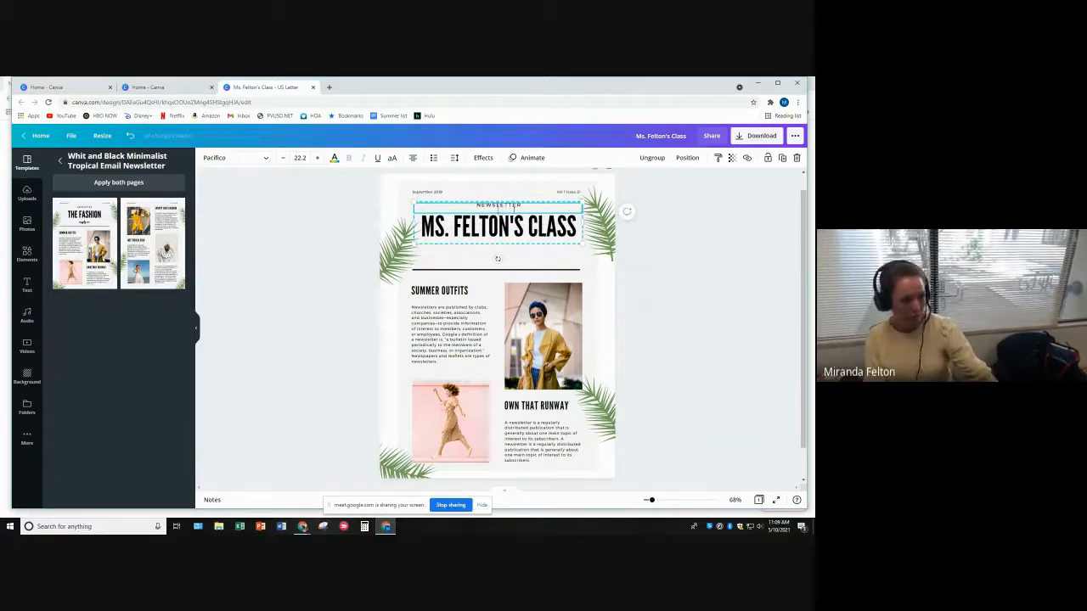
Delete the palm leaf graphics around the edges of the newsletter page.
click(667, 266)
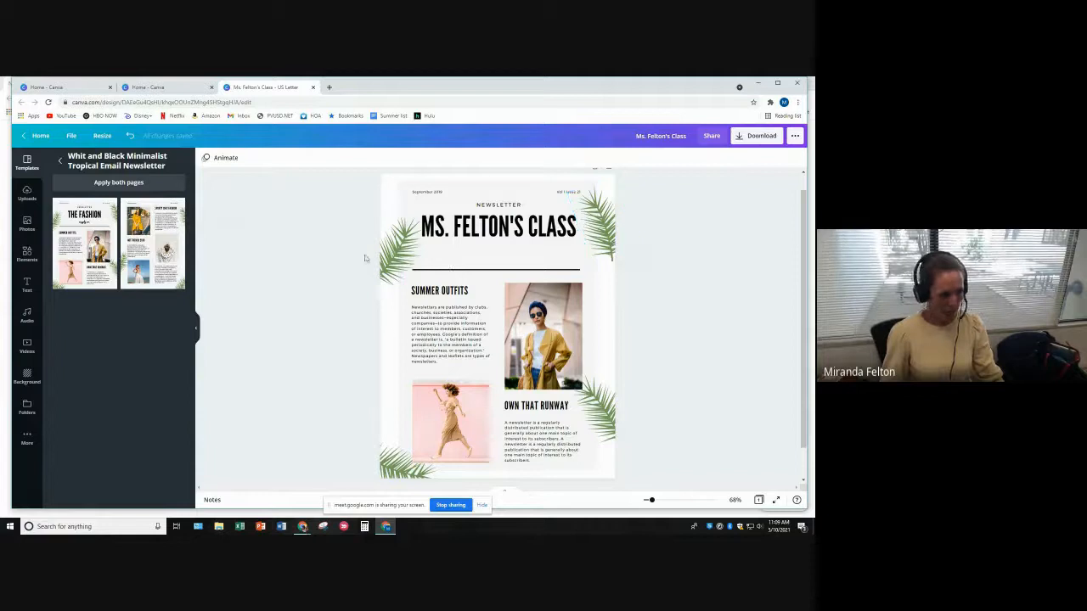
click(378, 285)
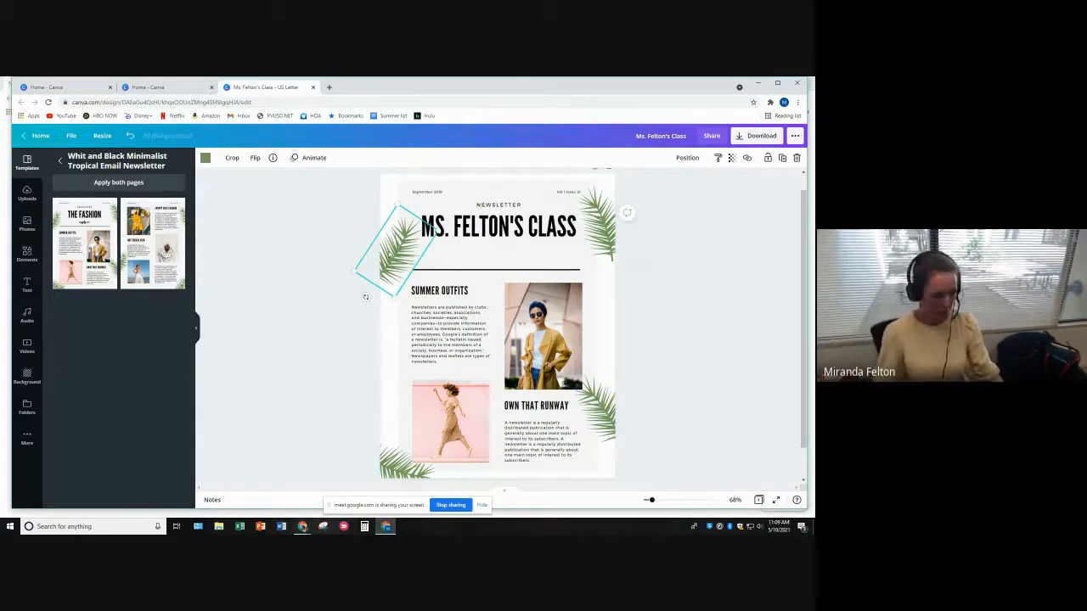
key(Delete)
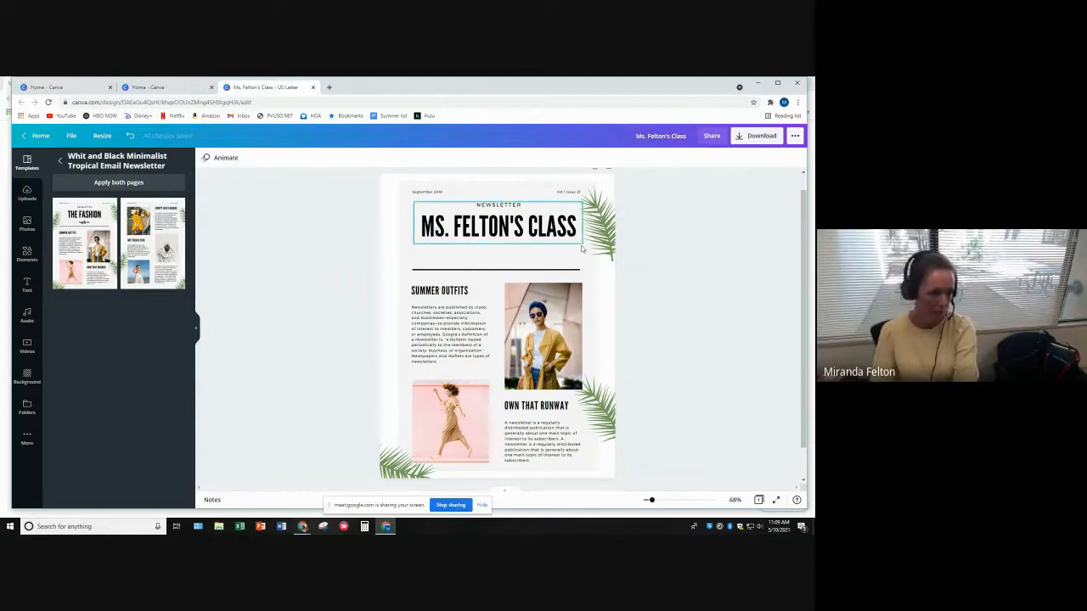
click(605, 406)
key(Delete)
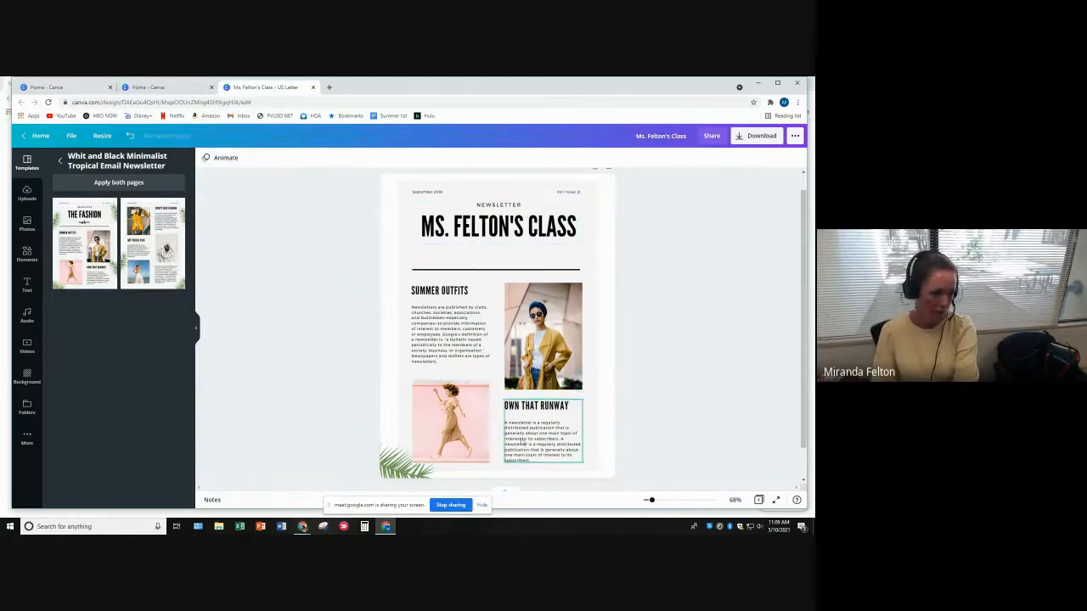
click(403, 463)
key(Delete)
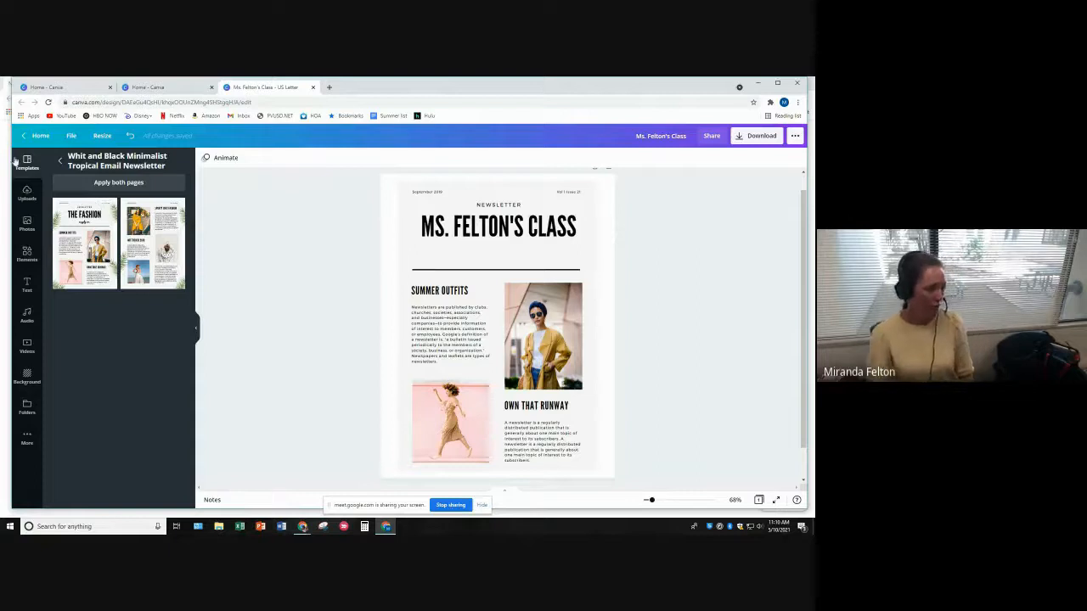
Search the photos for "books", filtered to Free and Education, and set the colourful book stack photo as the page background.
click(28, 226)
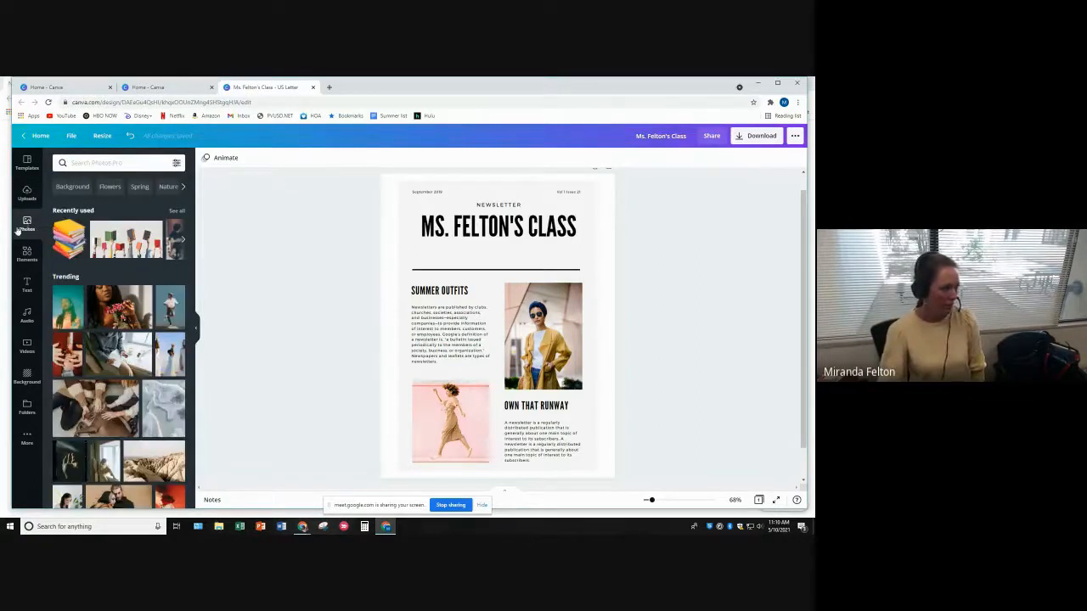
click(85, 163)
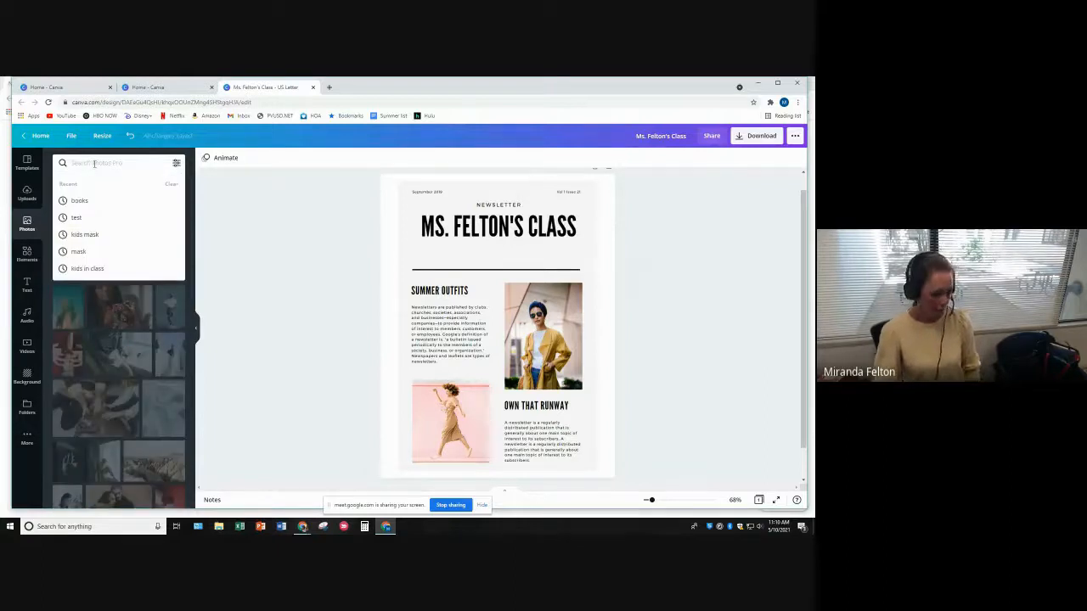
text(books)
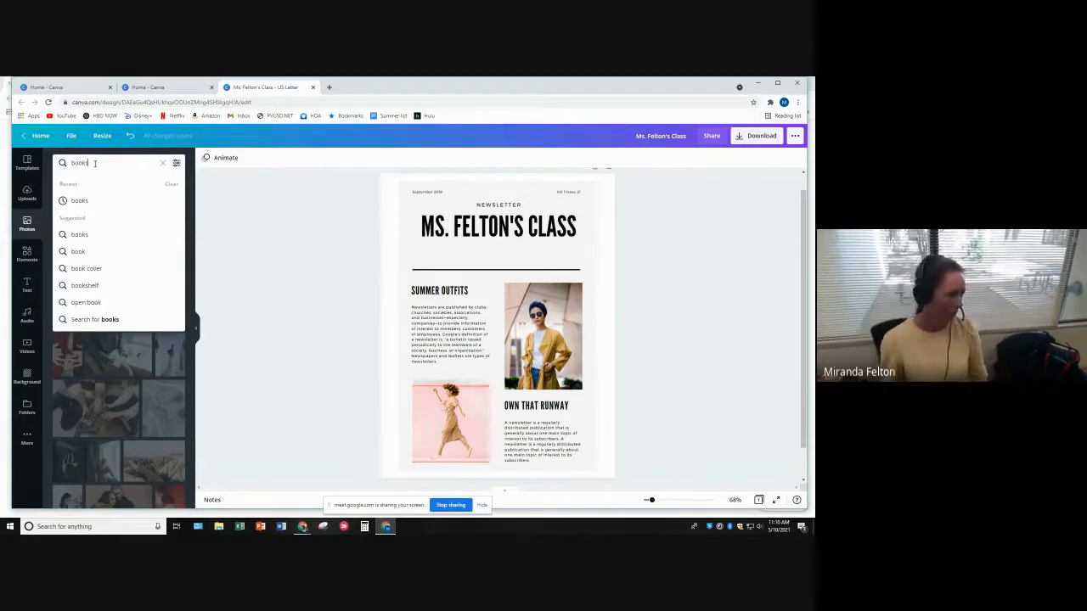
click(176, 164)
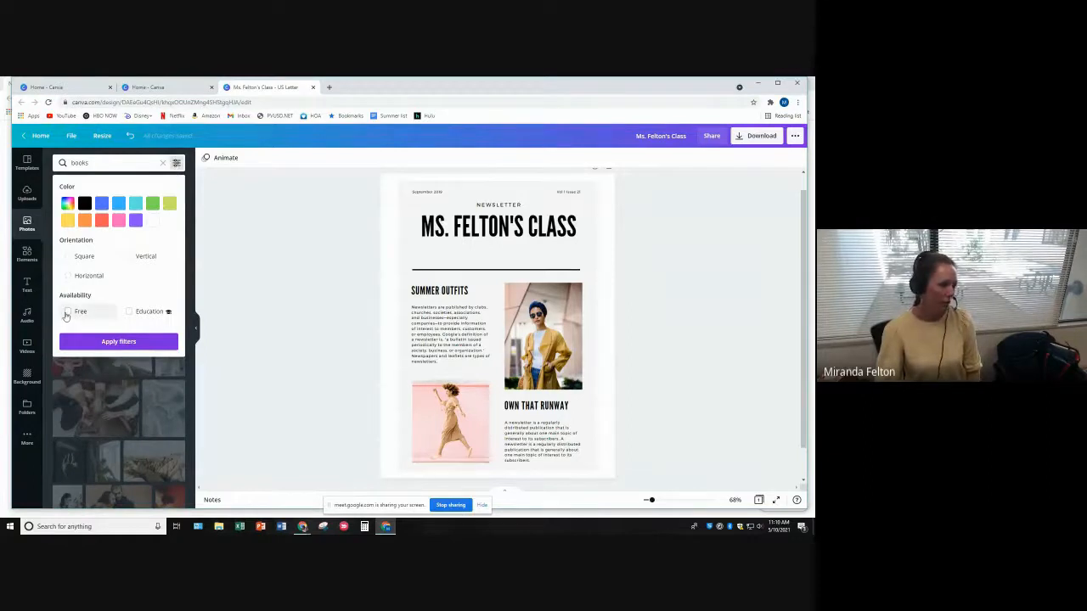
click(67, 314)
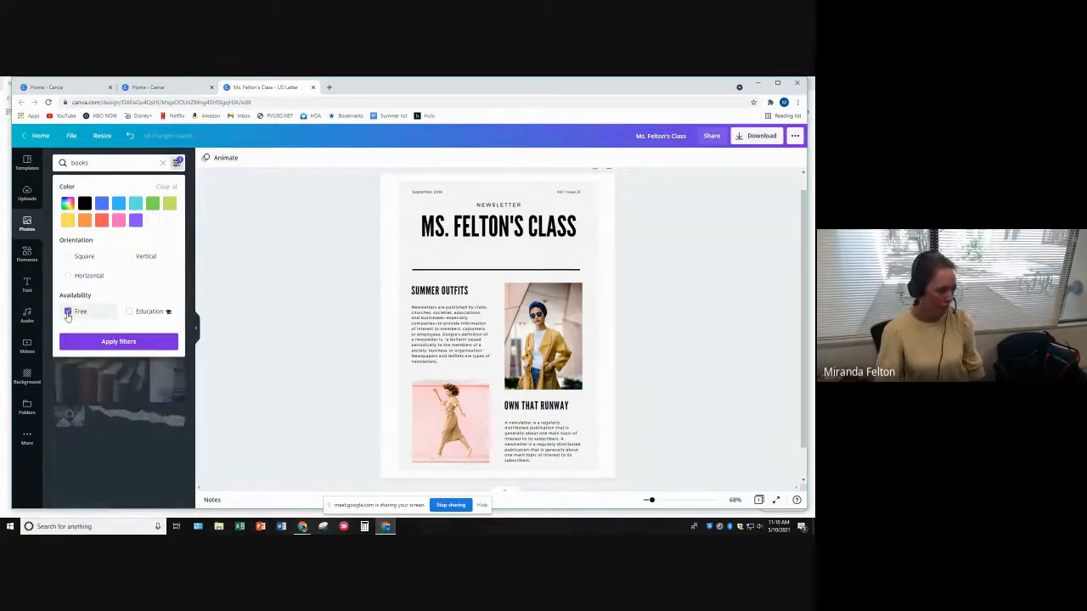
click(130, 313)
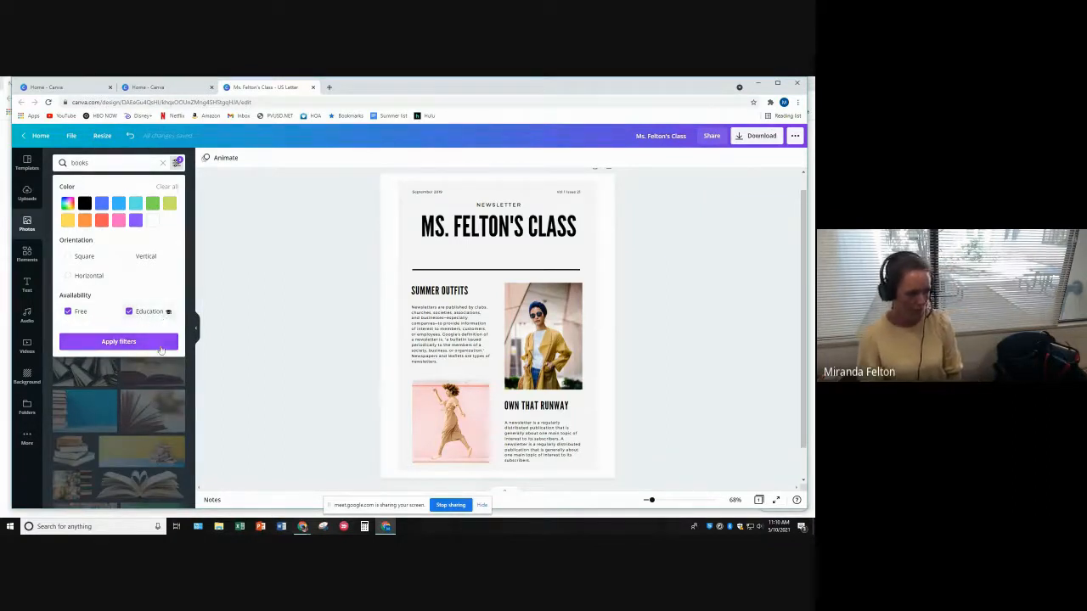
click(118, 341)
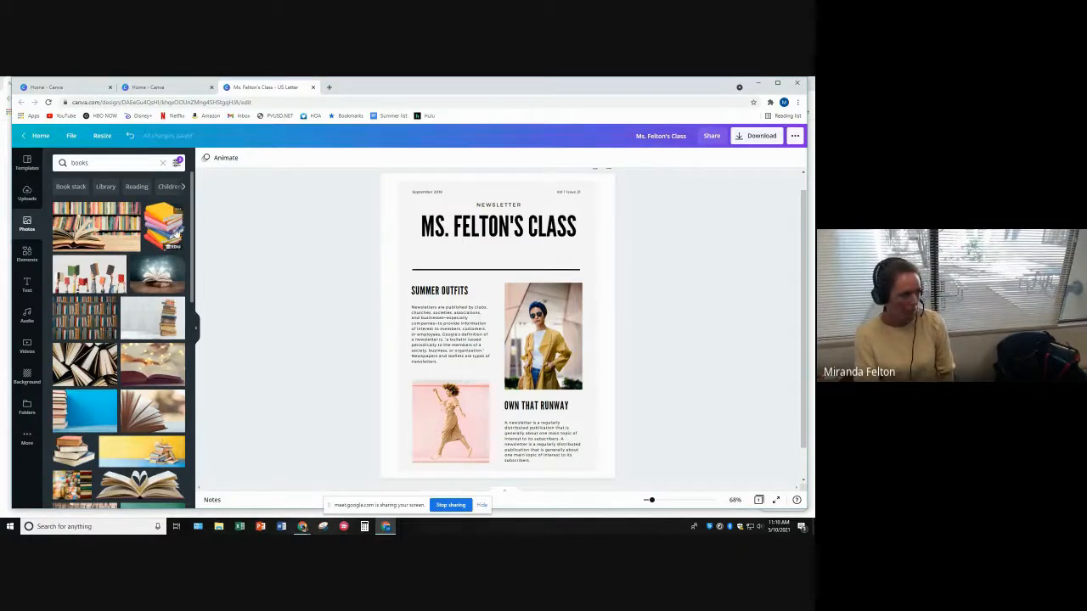
drag(167, 236, 393, 260)
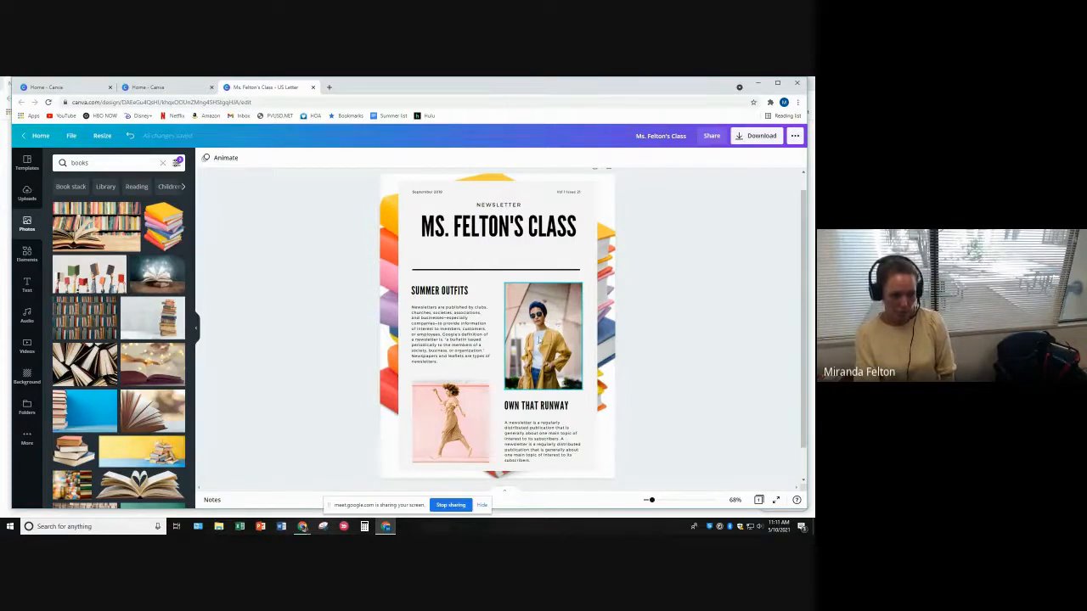
Replace the "SUMMER OUTFITS" heading with "IN PERSON LEARNING".
double_click(436, 289)
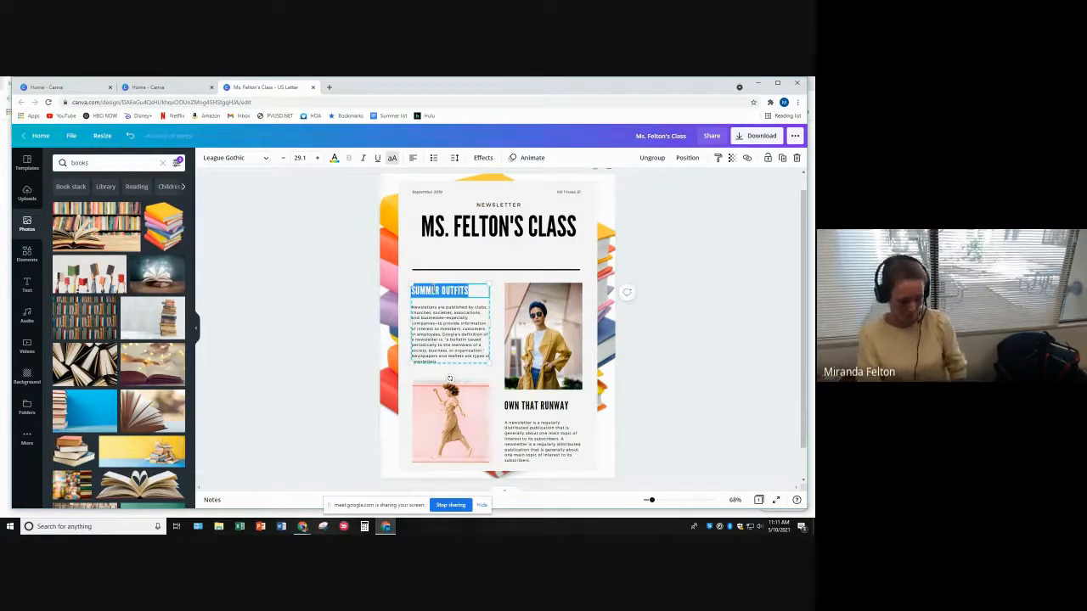
key(BackSpace)
text(IN PER)
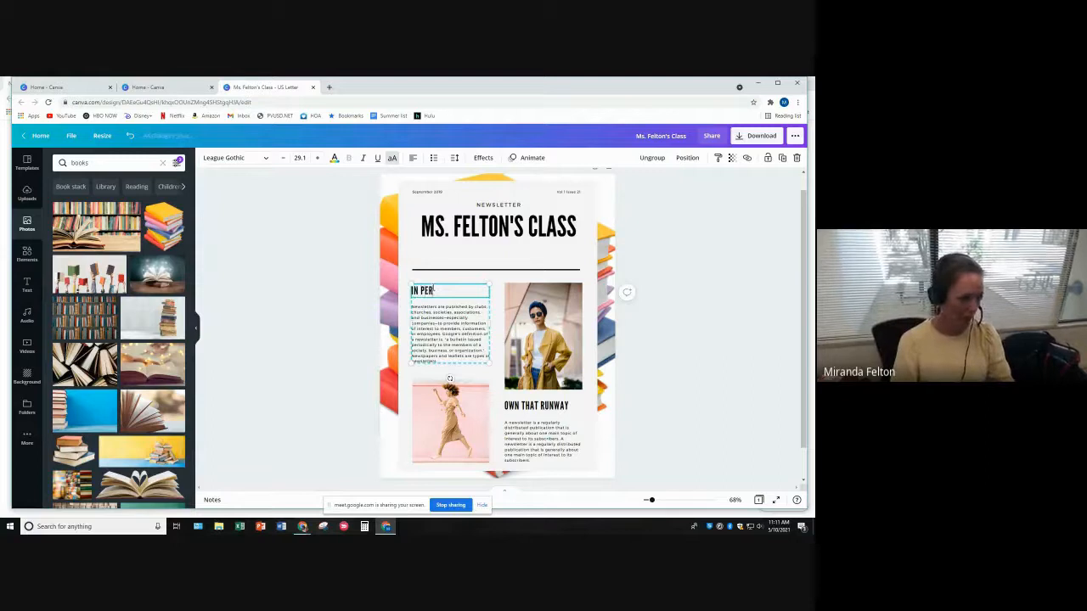
text(SONLEARNING)
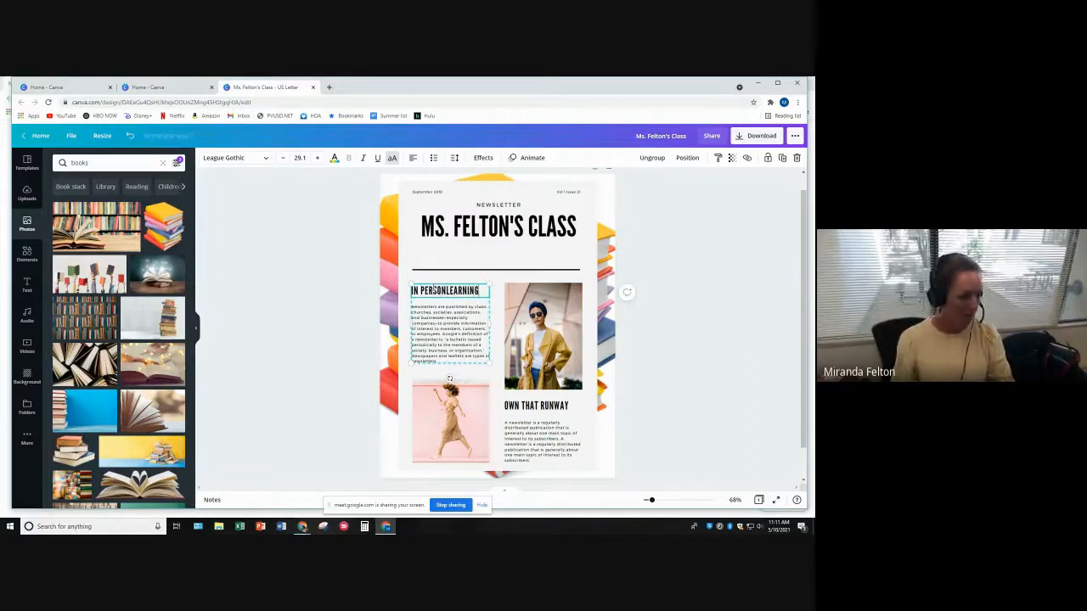
key(Left)
key(Left)
key(Left)
key(Left)
key(Left)
key(Left)
key(Left)
key(Left)
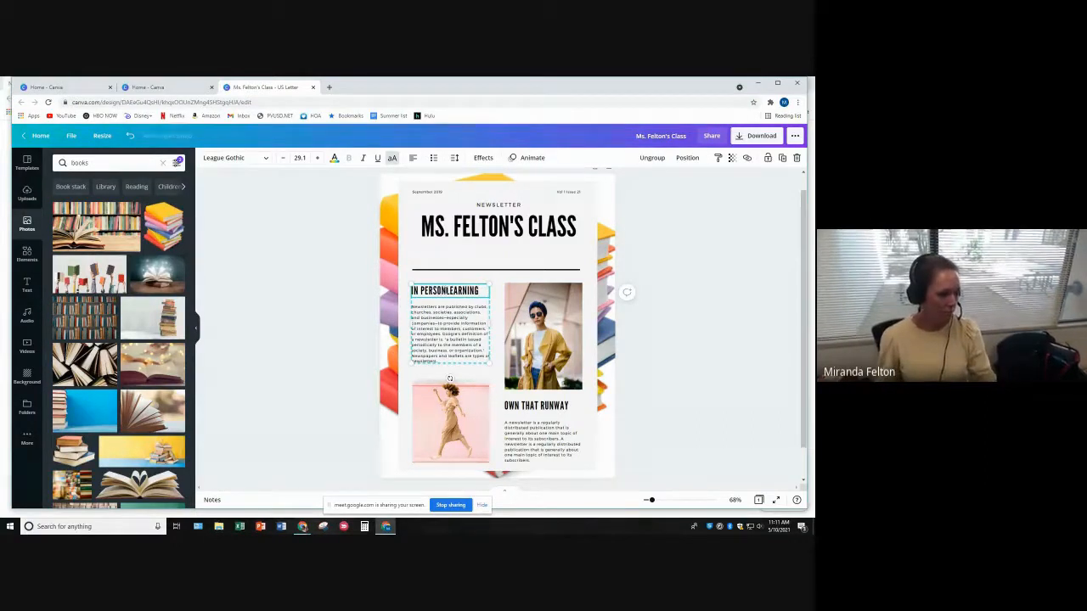
Search the photos for "kids mask" and replace the picture of the woman in the yellow coat with the children seen from behind.
click(95, 162)
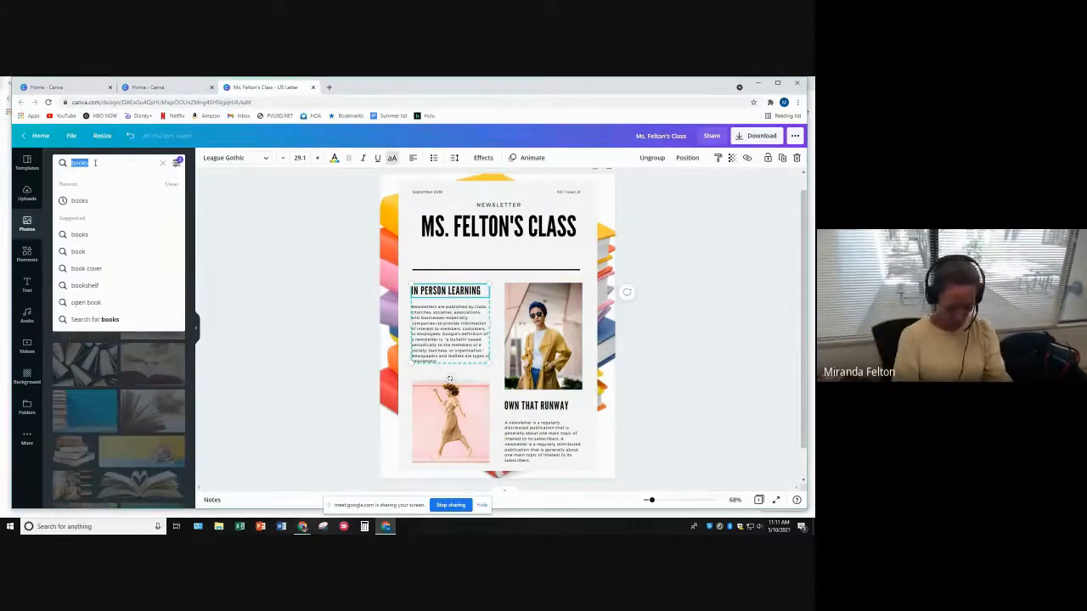
text(kids mas)
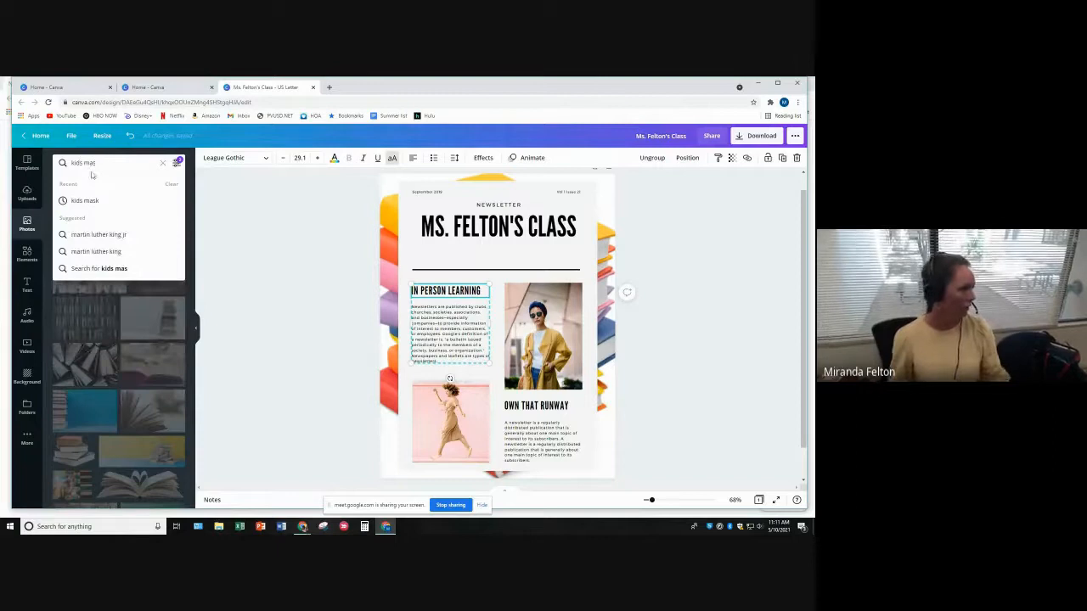
click(85, 201)
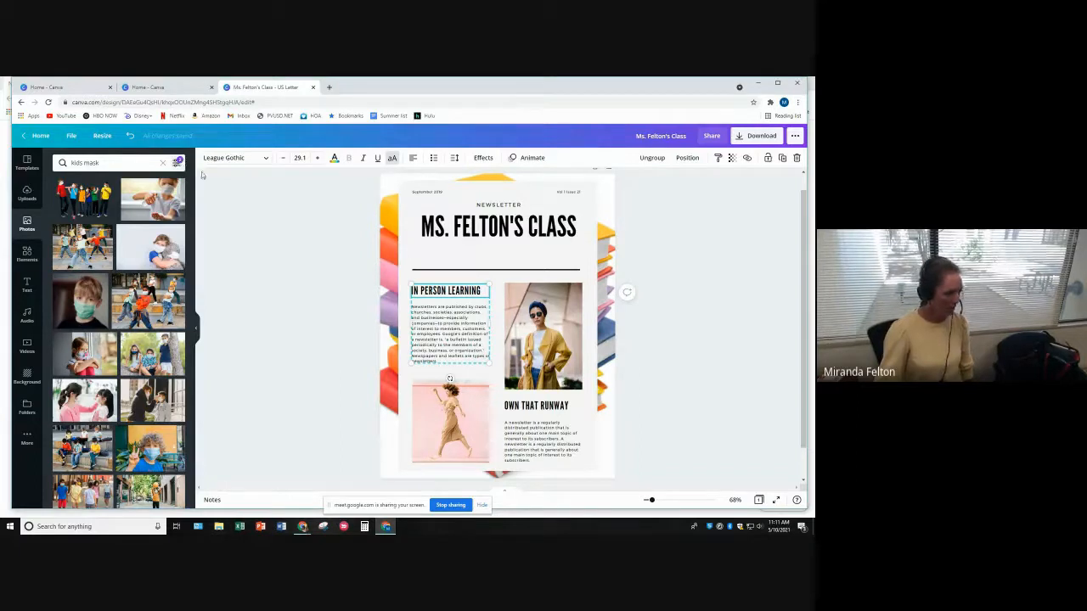
drag(85, 490, 541, 342)
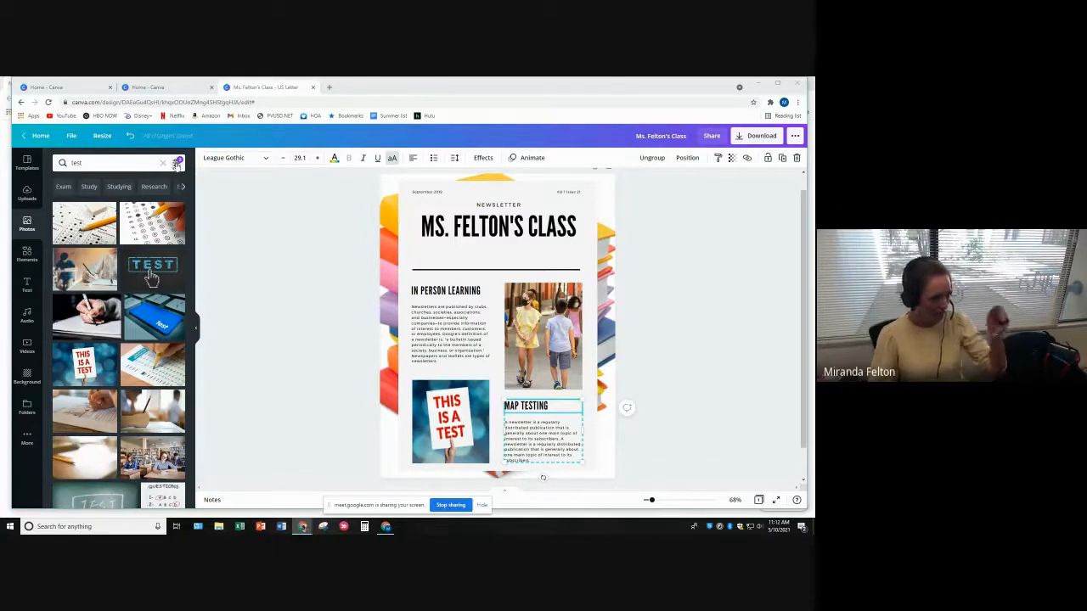
Review the availability filters of the "test" photo search and close them without changes.
click(177, 163)
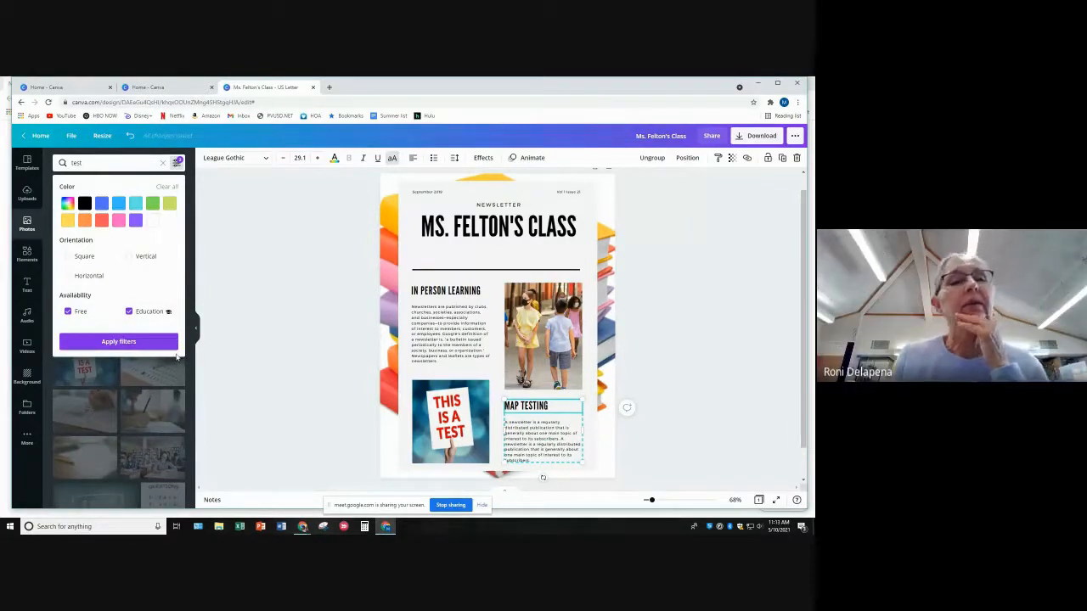
click(242, 230)
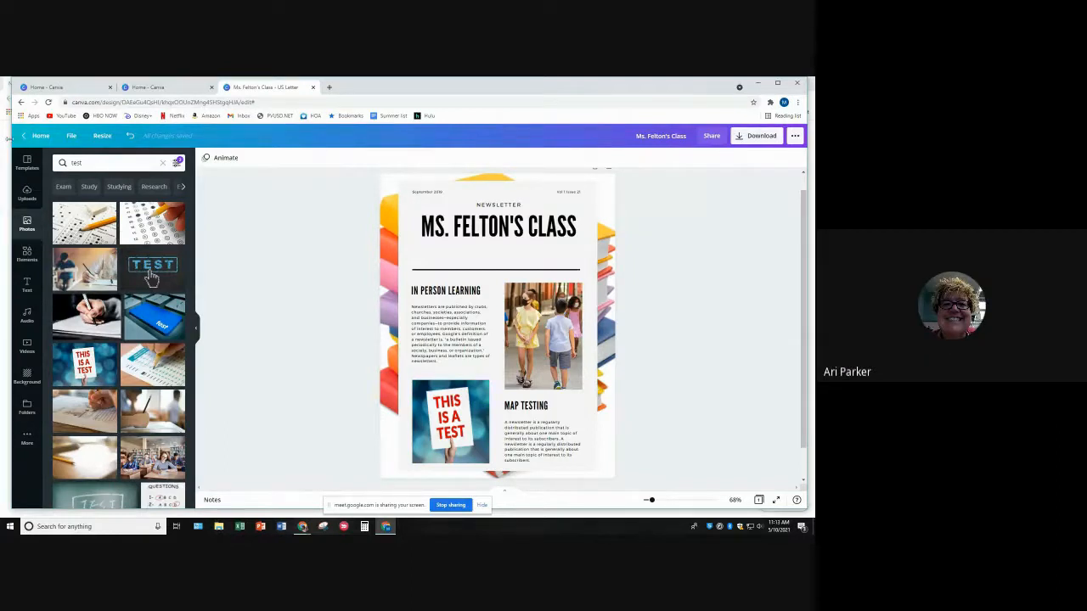
Leave the newsletter for the home page and open the account settings to check what the account is used for.
click(38, 136)
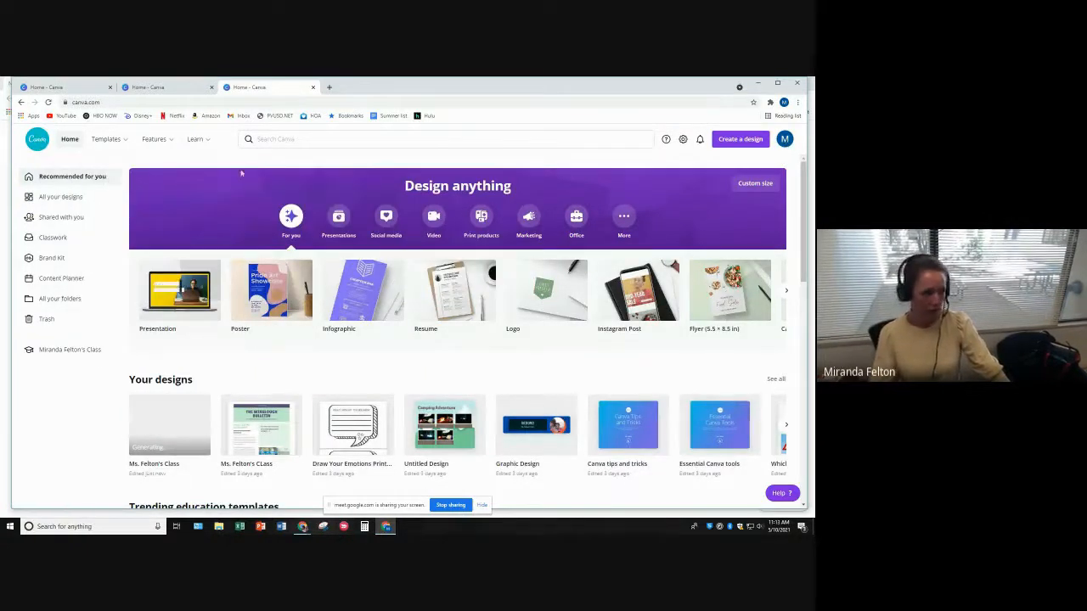
click(785, 139)
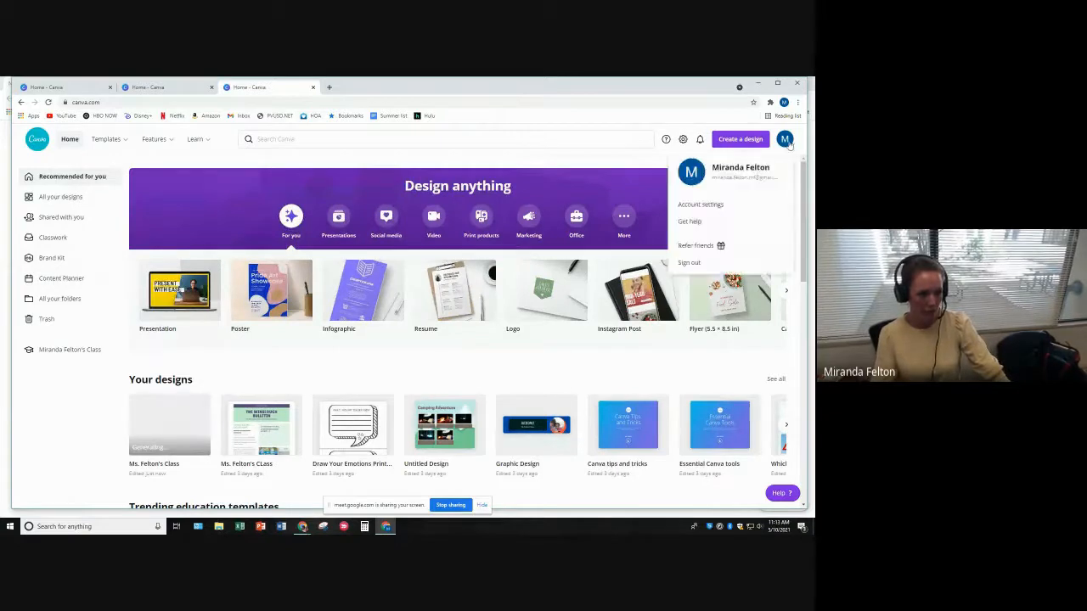
click(722, 207)
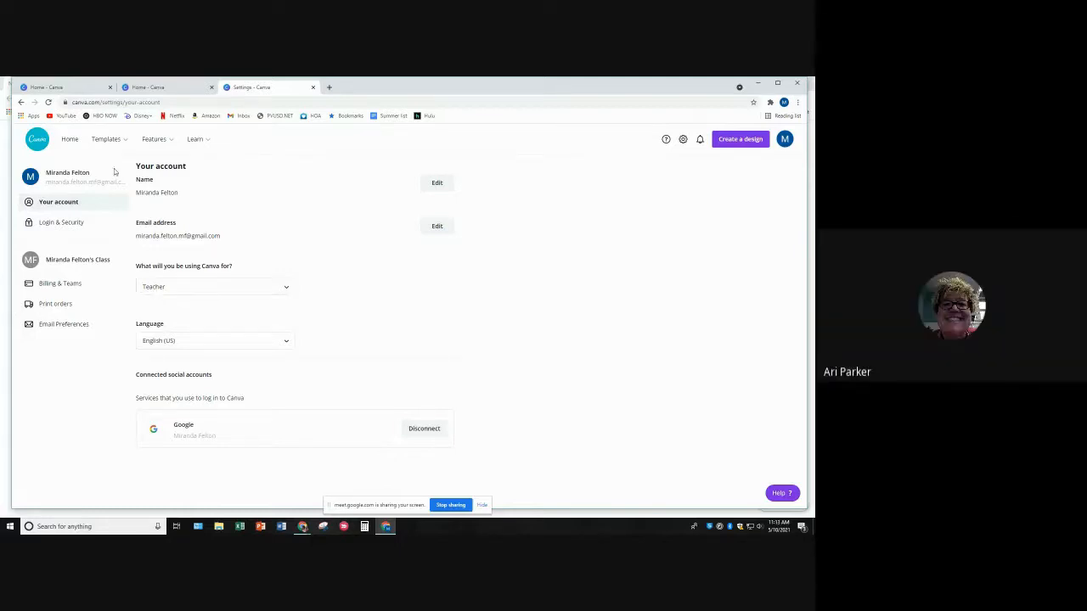
Return to the home page, reopen the most recently edited class newsletter and add a blank second page.
click(70, 144)
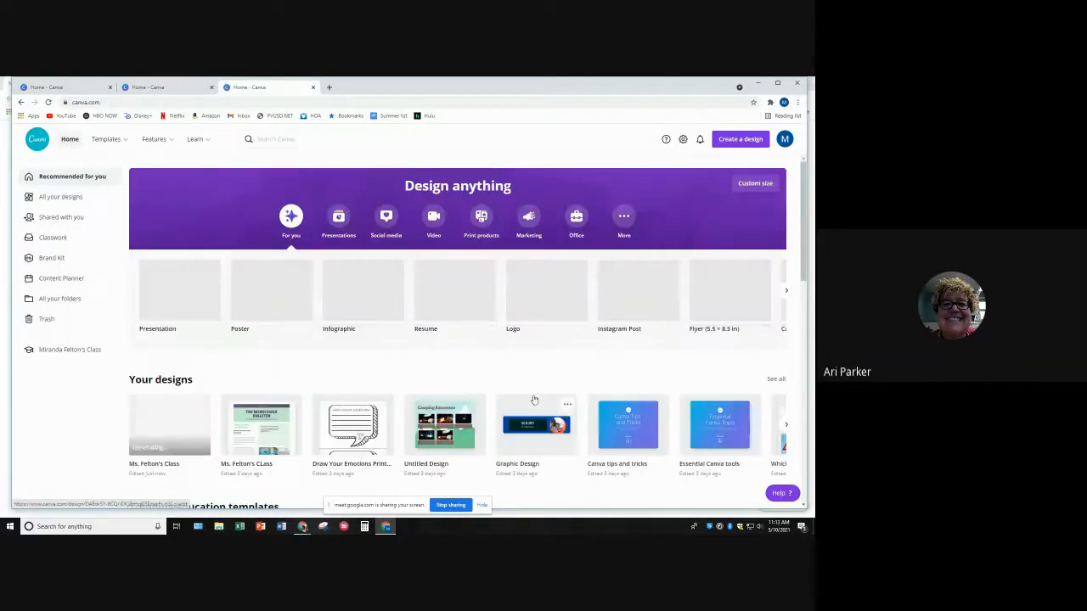
click(178, 426)
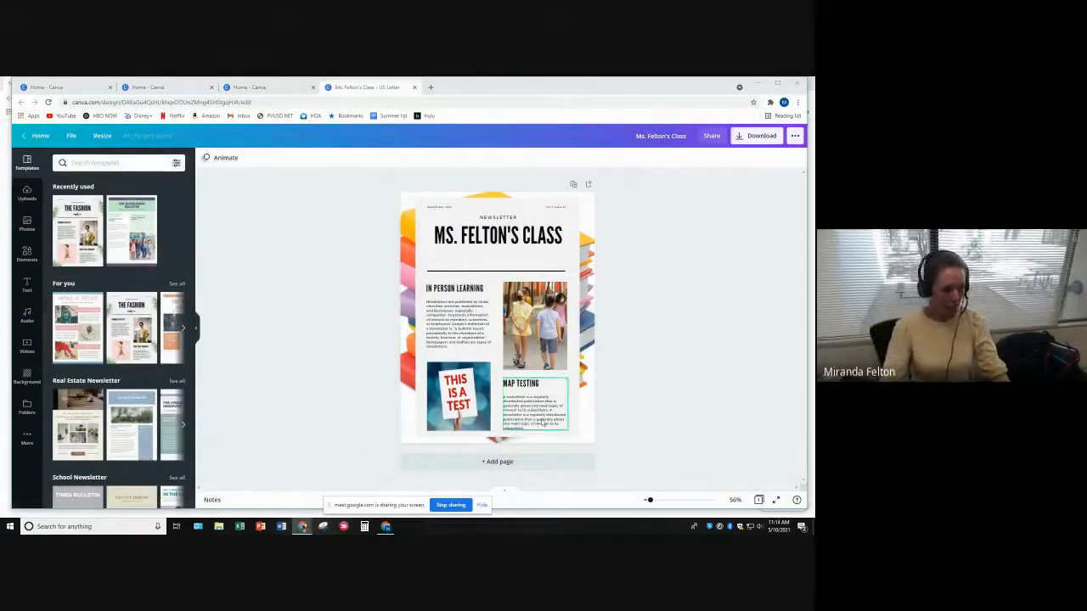
click(489, 466)
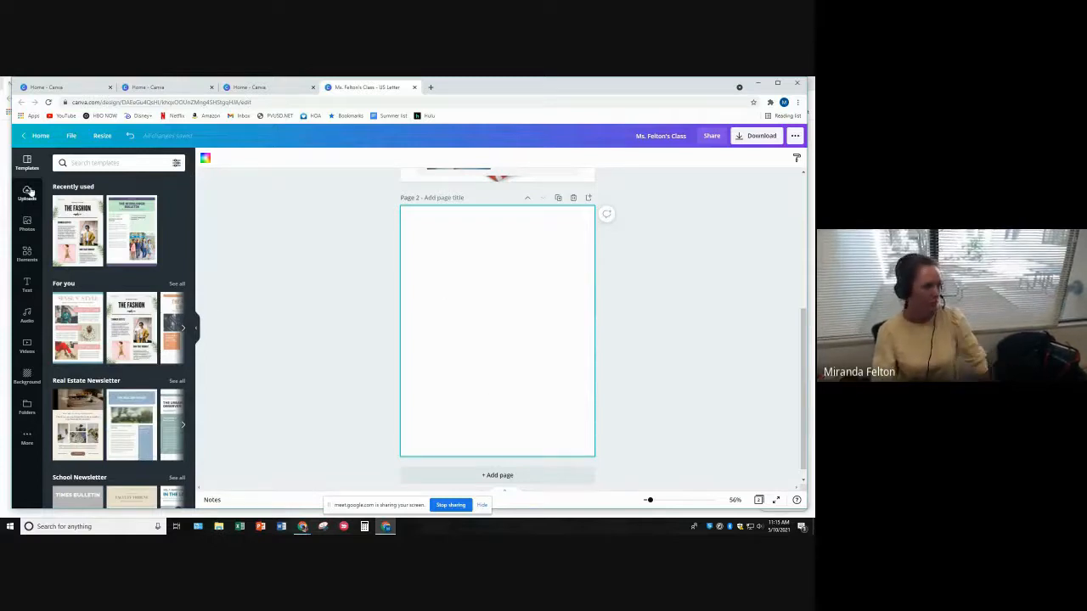
Browse the Shapes and Circle collections in the elements library and clear the search.
click(28, 254)
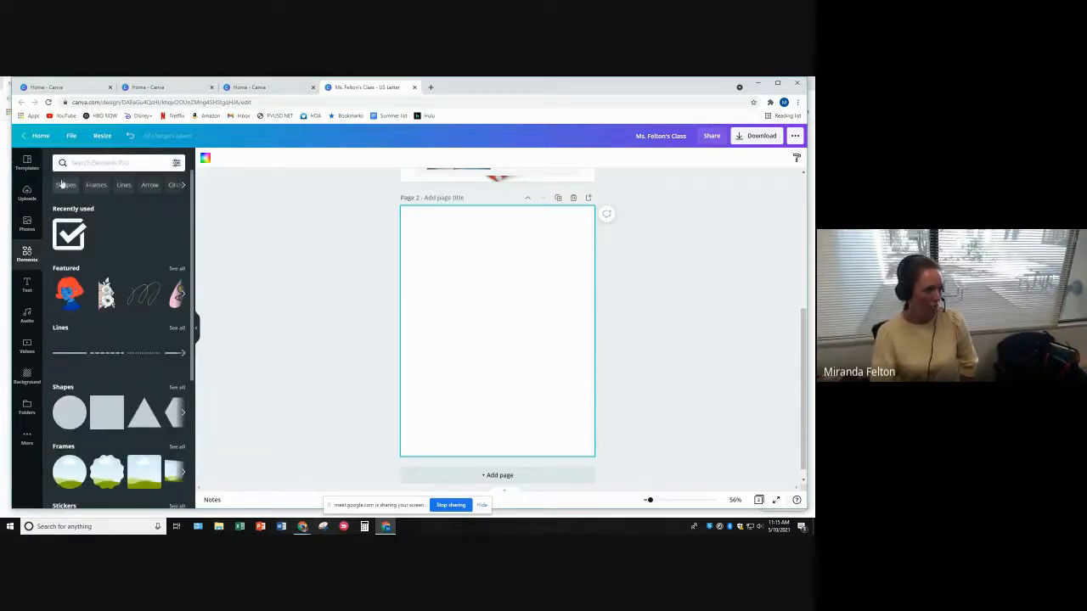
click(57, 187)
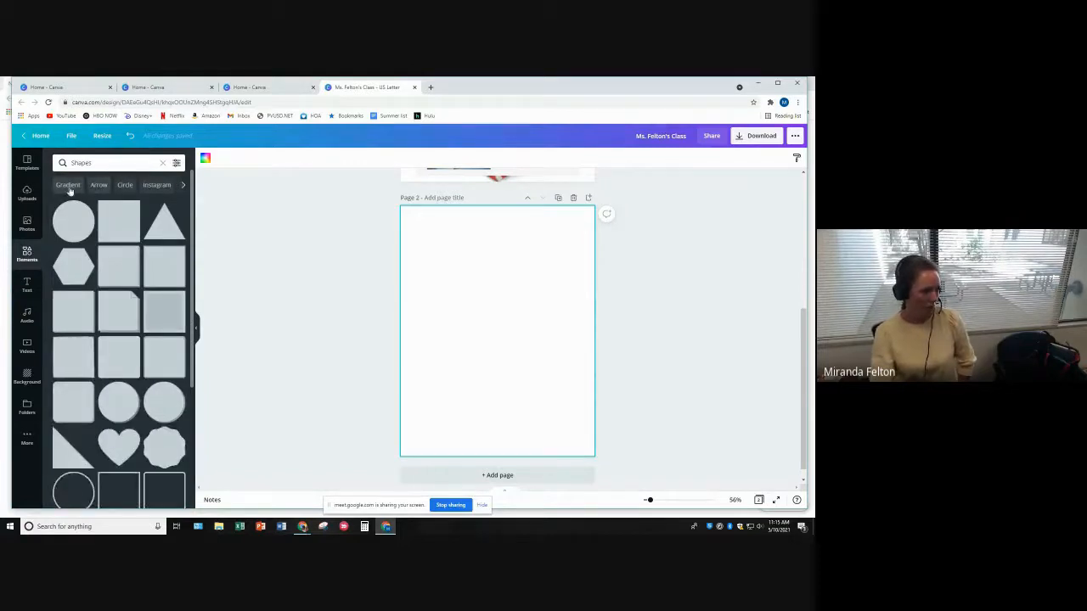
click(125, 186)
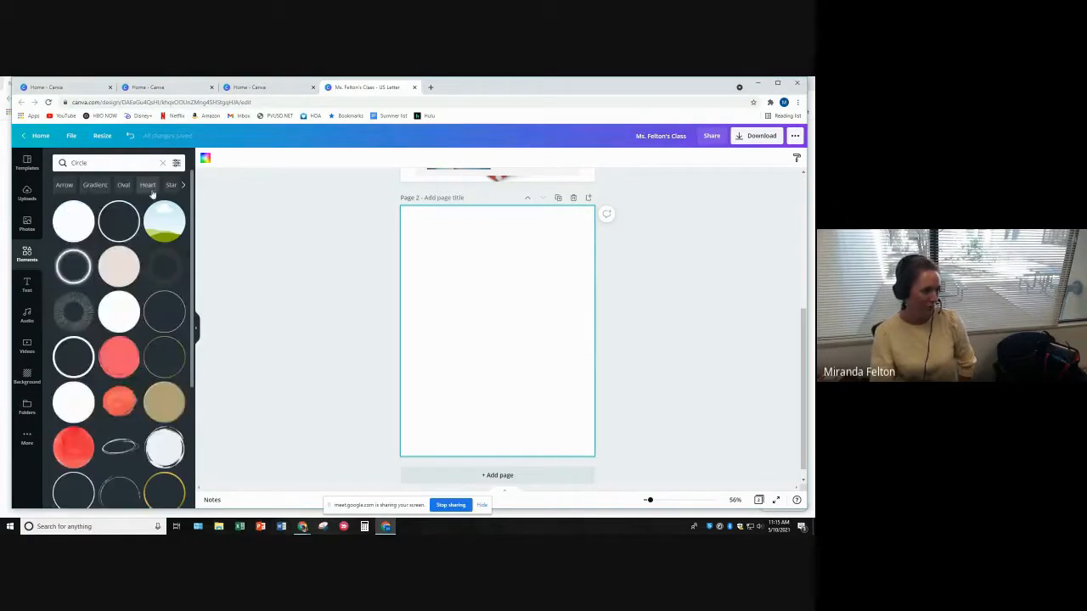
click(161, 164)
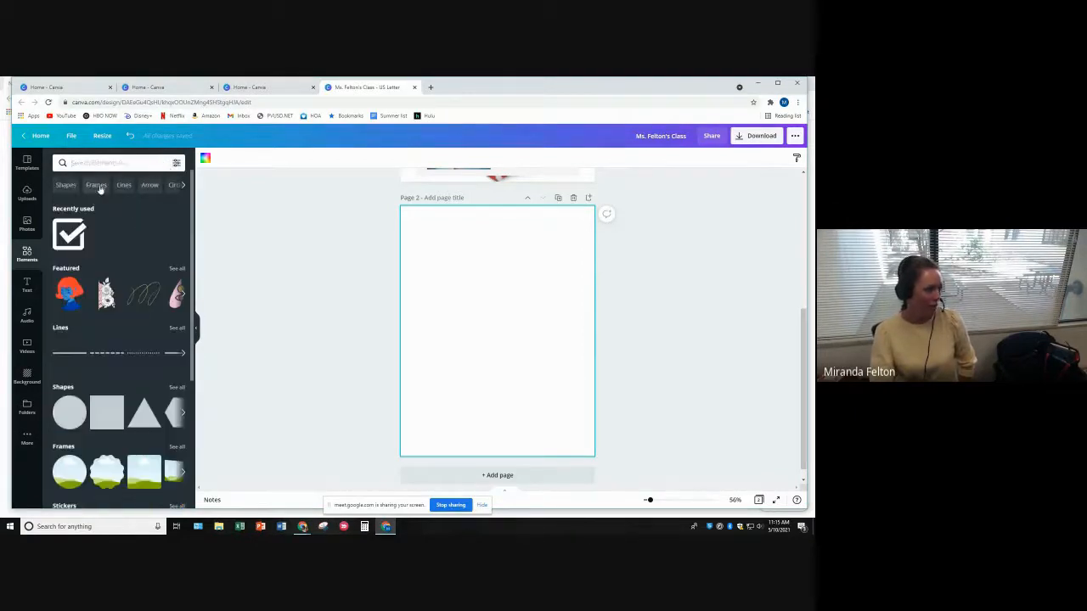
Find a three-panel photo frame among the Frames elements, place it near the top of page 2, enlarge it and centre it.
click(97, 185)
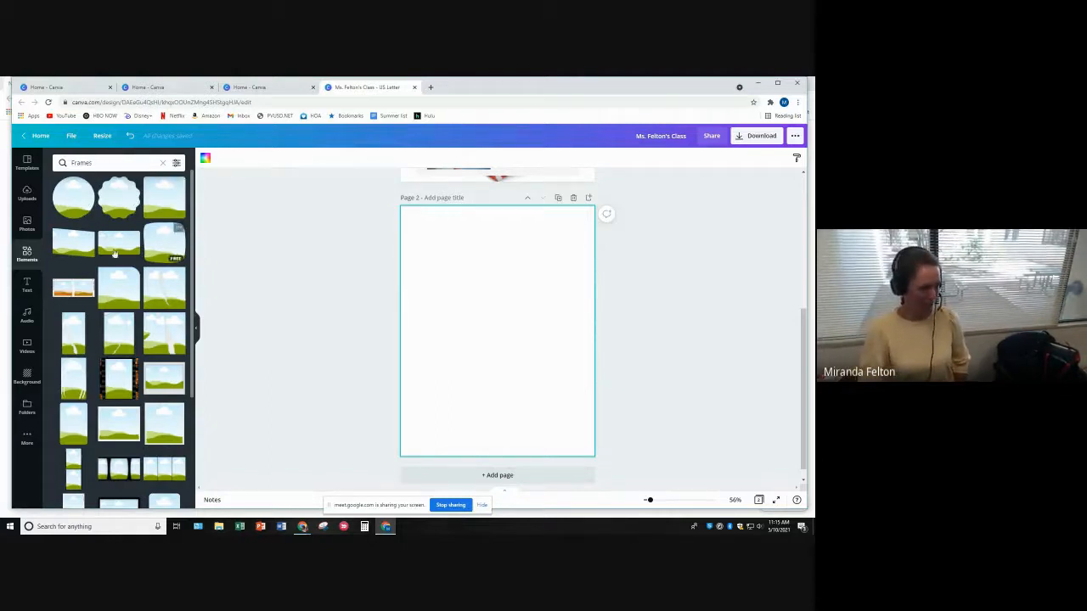
scroll(148, 428, down, 1)
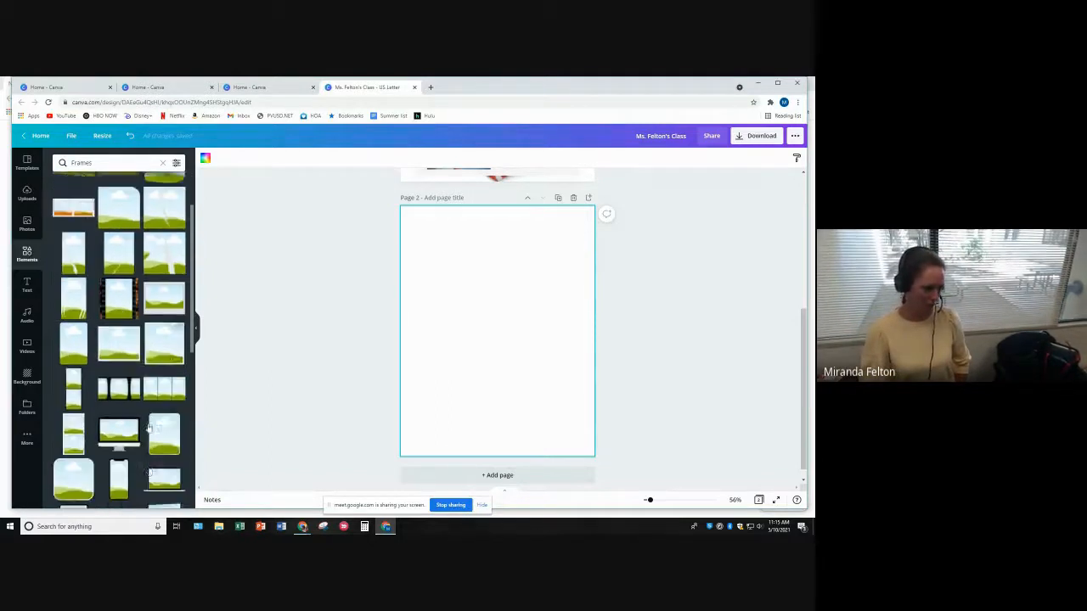
drag(179, 423, 448, 252)
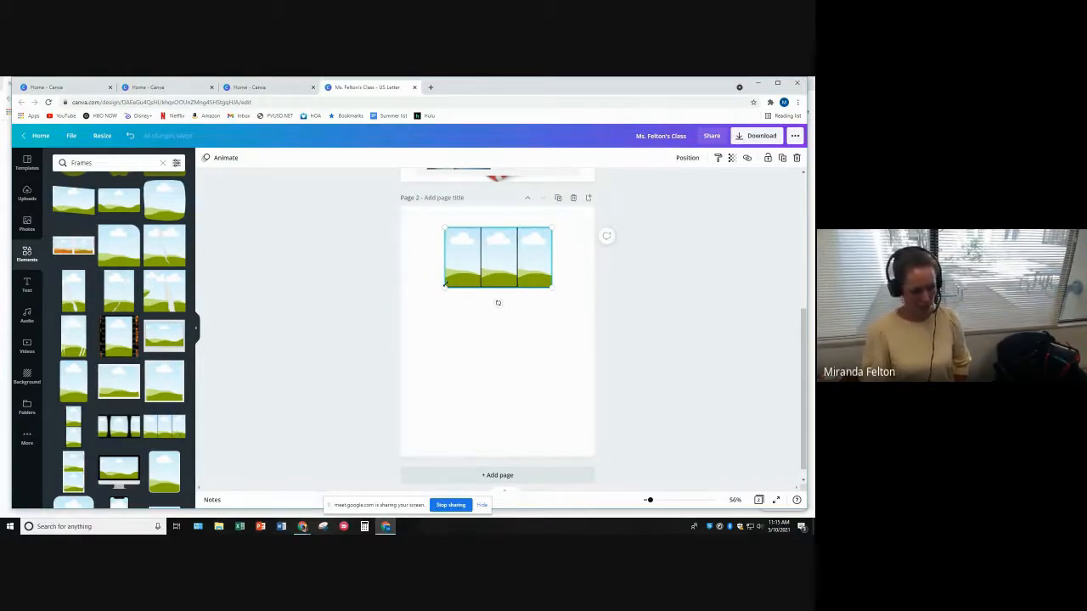
drag(444, 289, 422, 298)
drag(466, 286, 477, 277)
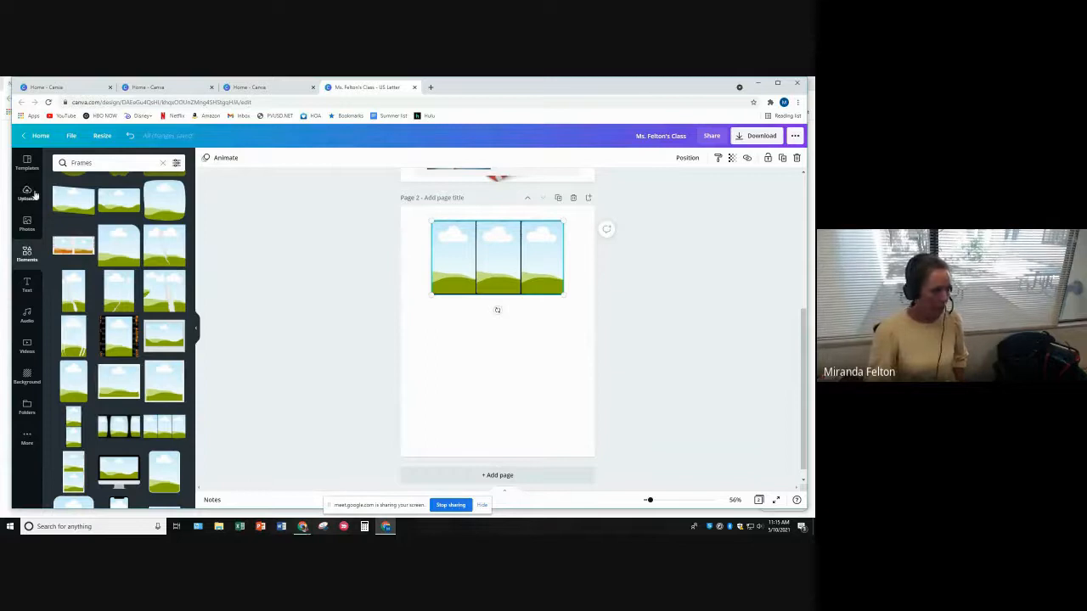
Fill the first panel of the frame with the recently used photo of children seen from behind and enlarge the frame slightly.
click(30, 228)
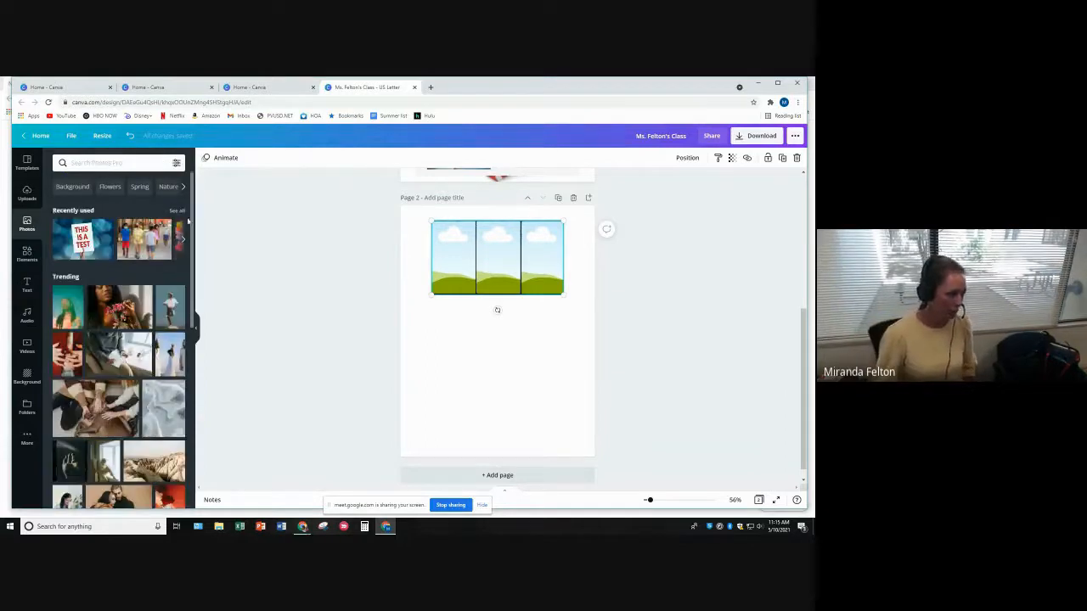
mouse_move(141, 229)
mouse_down()
mouse_move(281, 242)
mouse_move(127, 235)
mouse_up()
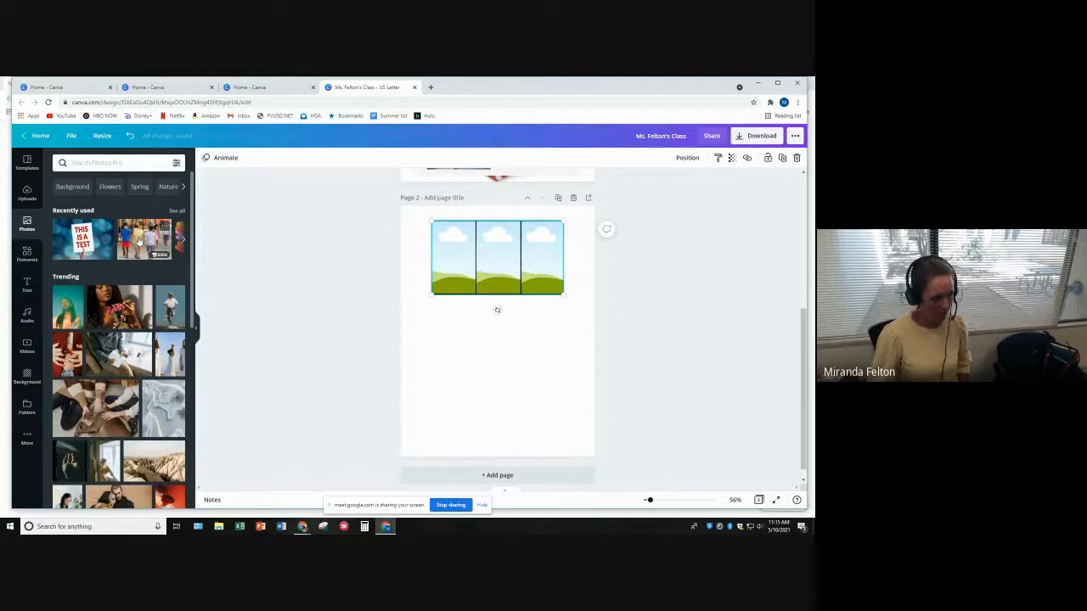
drag(144, 244, 454, 252)
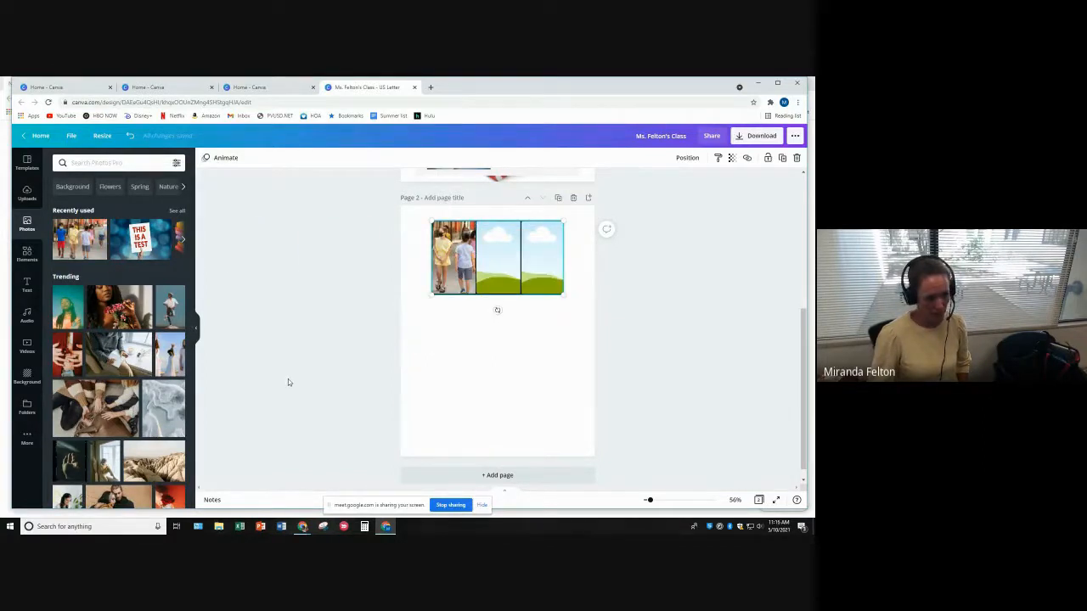
drag(432, 295, 422, 306)
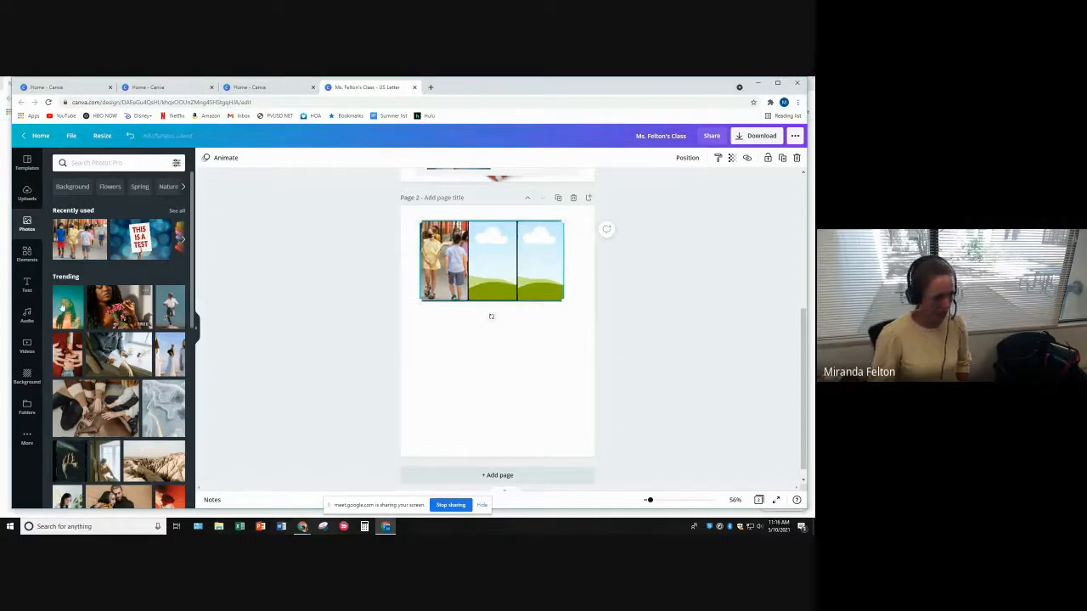
Search the photos for "kids mask" and fill the middle panel with the masked child using hand sanitizer.
click(92, 163)
text(mask)
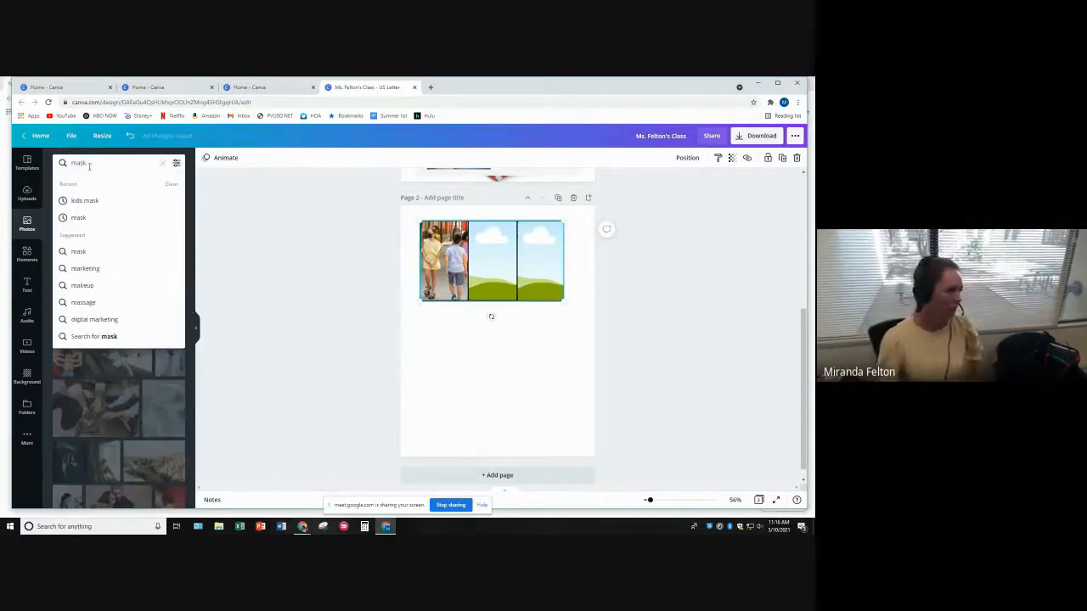
click(105, 200)
drag(155, 201, 493, 263)
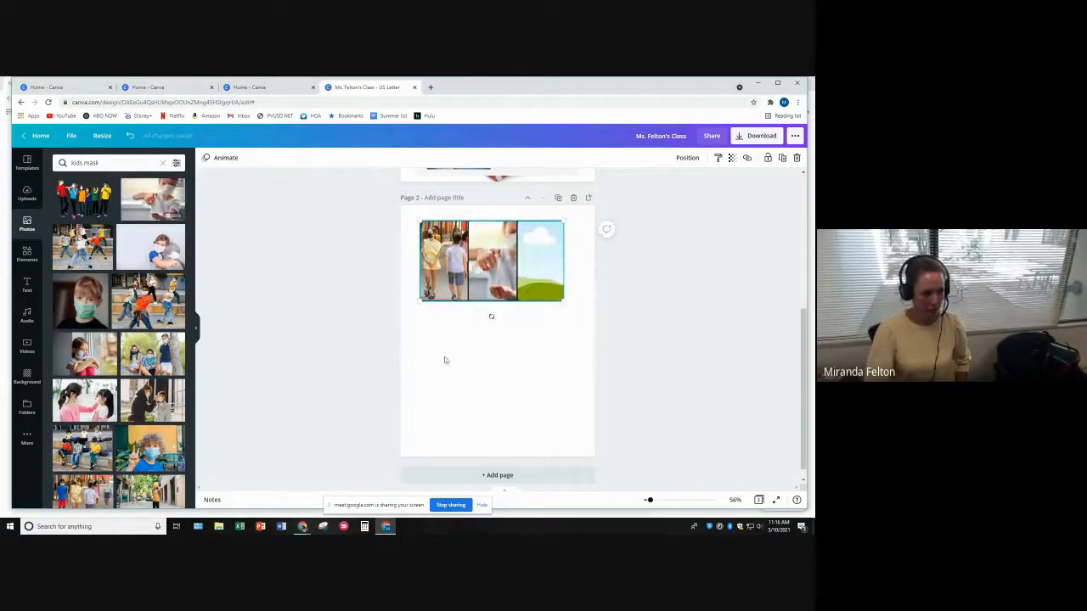
Reposition the photo inside the middle panel so the child's masked face falls within the frame.
click(501, 292)
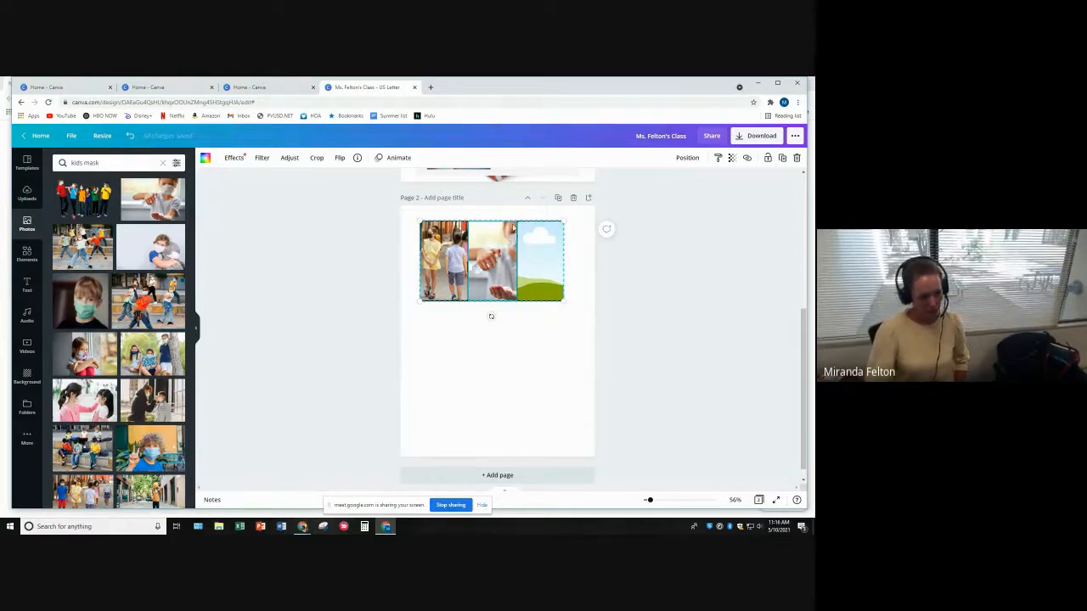
double_click(504, 271)
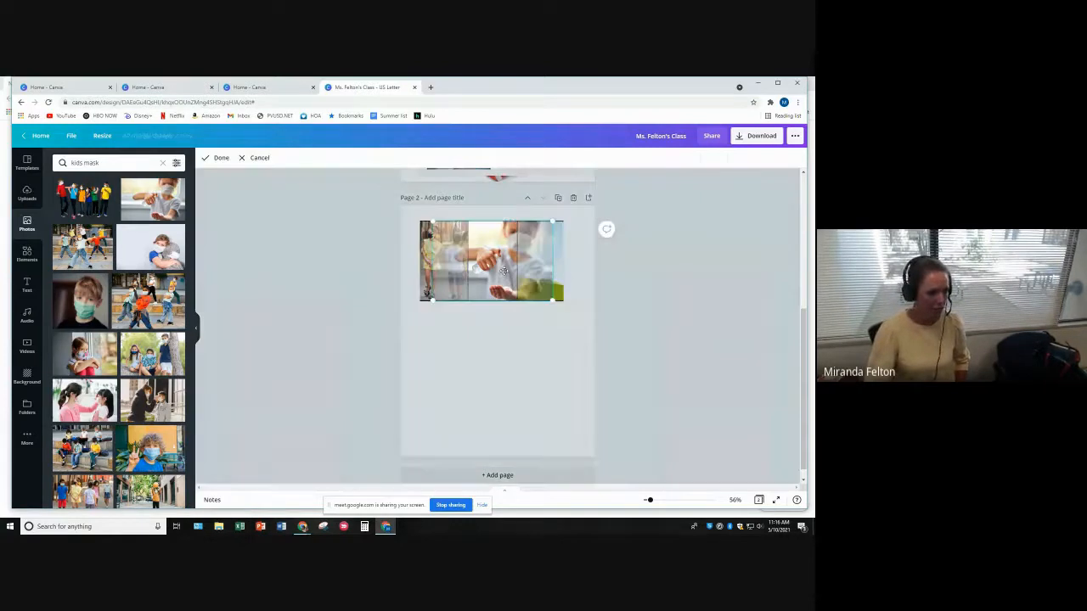
drag(503, 271, 478, 270)
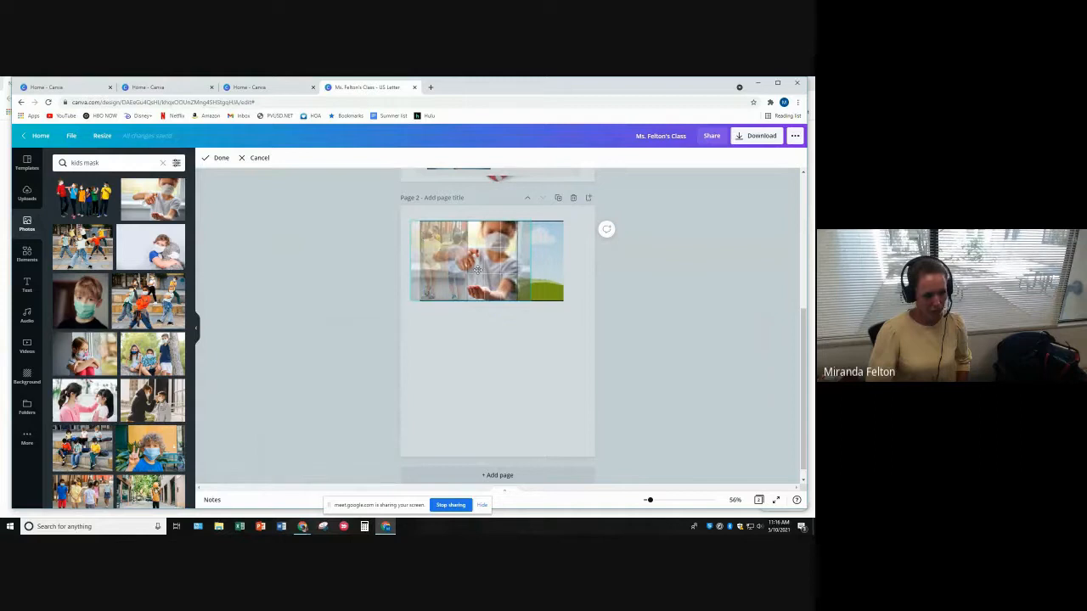
click(497, 408)
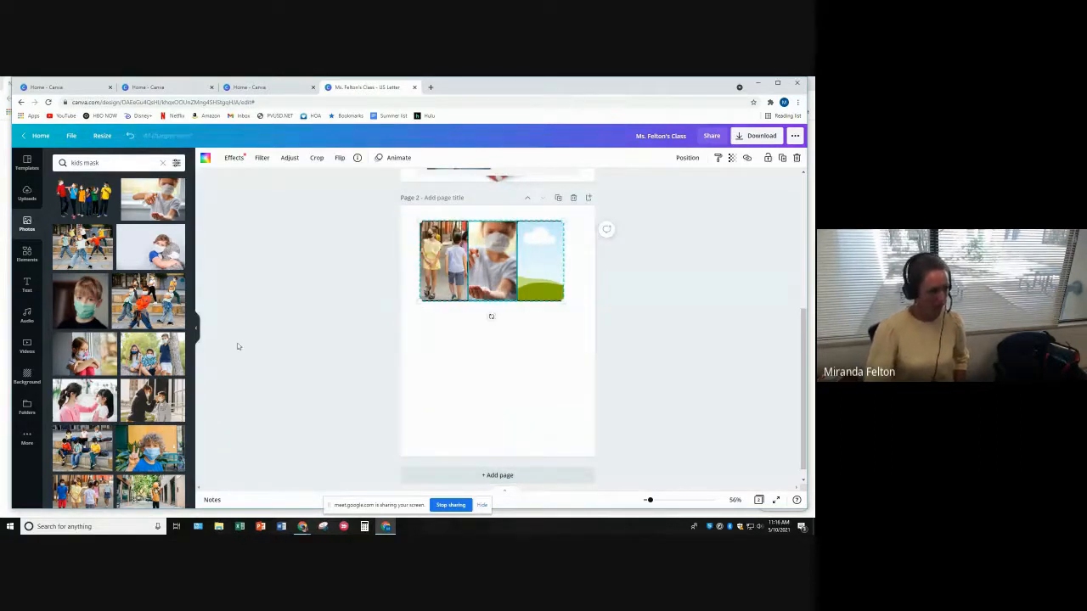
Fill the third panel with the masked child in blue on a plain light background and enlarge the whole frame slightly.
drag(151, 246, 536, 259)
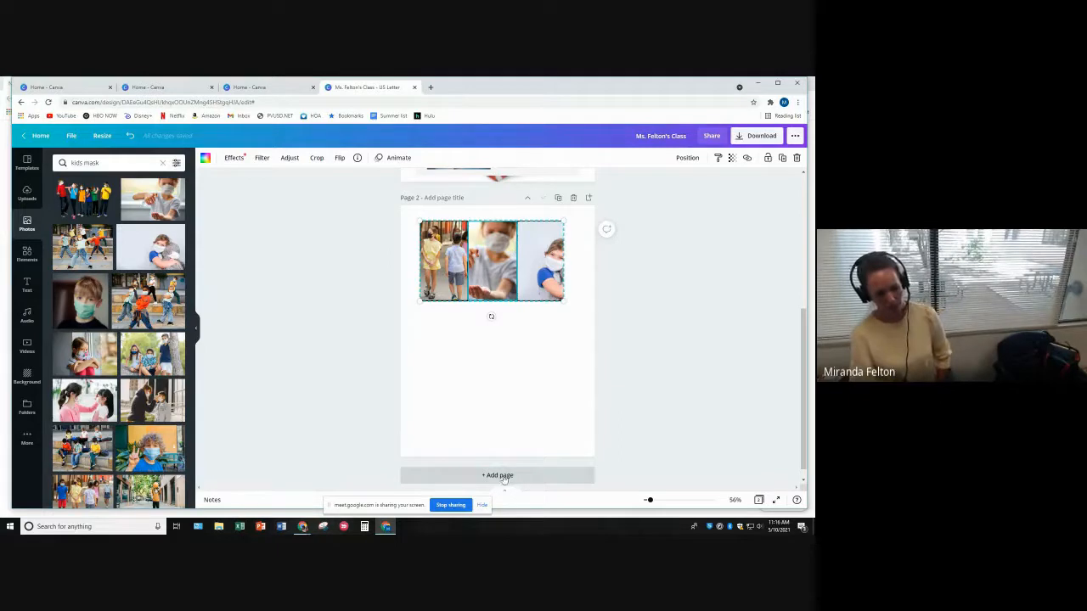
click(27, 255)
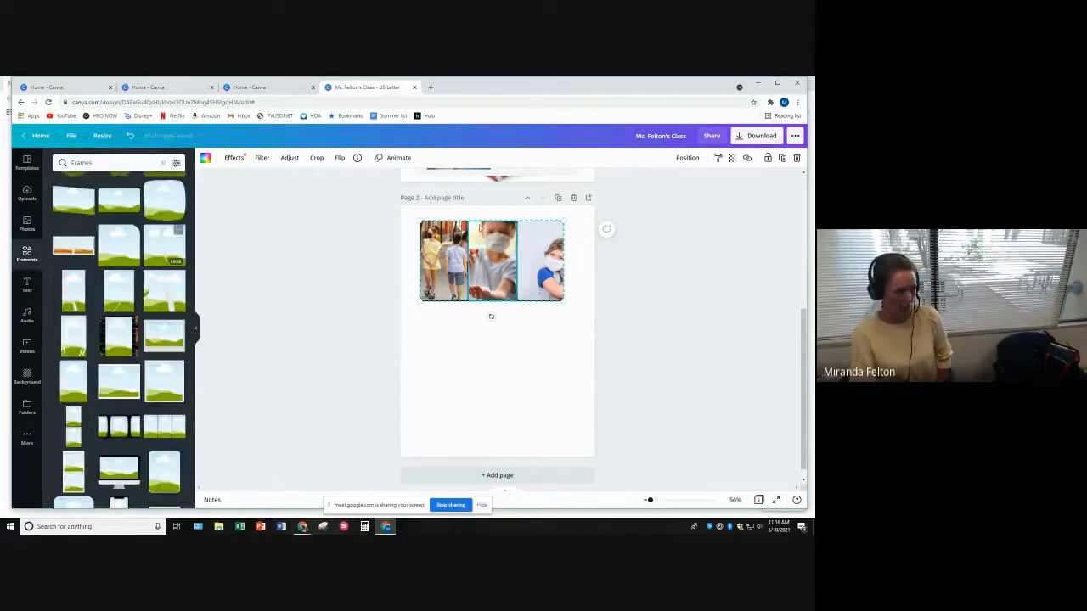
drag(564, 303, 572, 306)
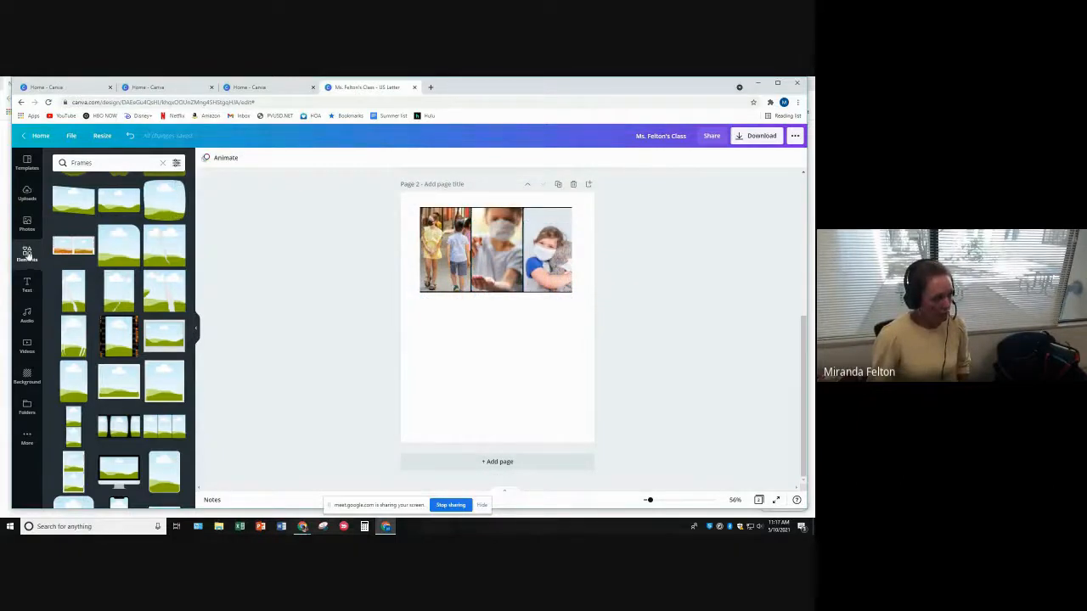
Examine the newsletter's first-page text and browse the heading, subheading, body text and decorative text styles available.
click(27, 287)
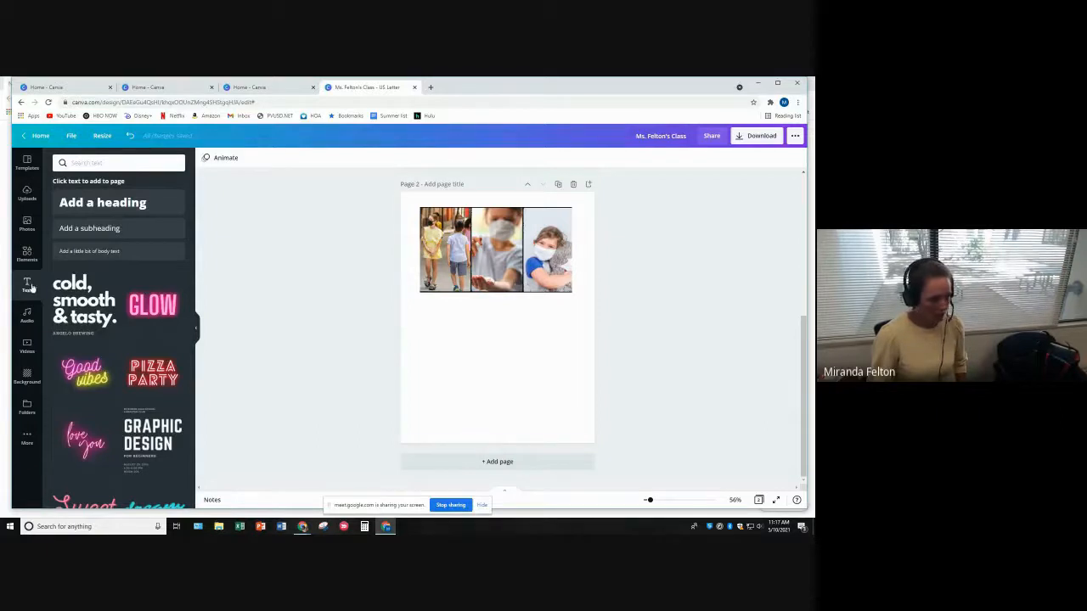
scroll(731, 366, up, 5)
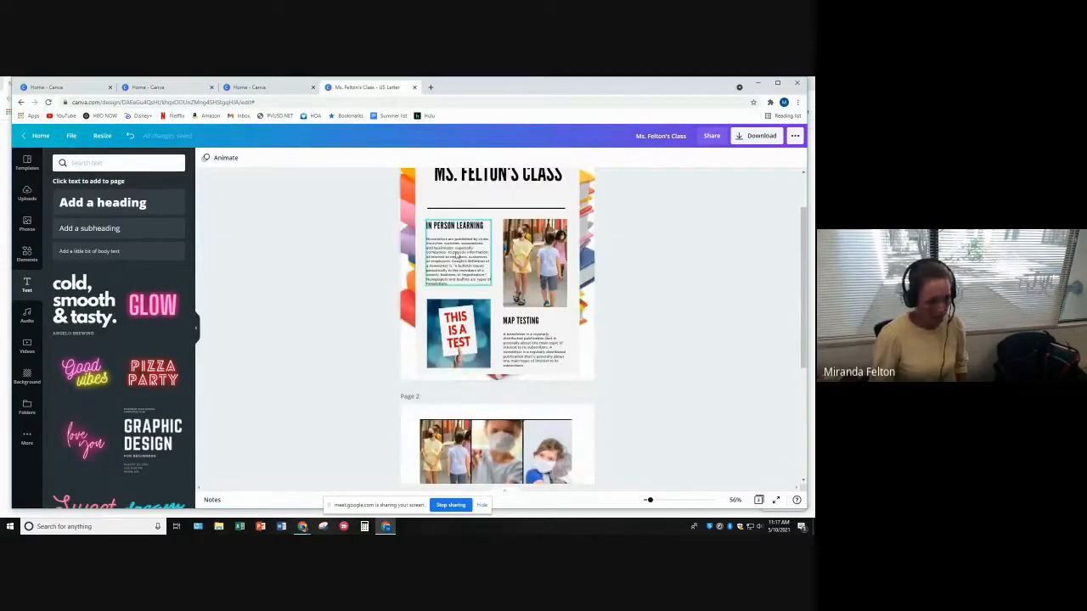
scroll(760, 371, down, 3)
scroll(761, 372, down, 2)
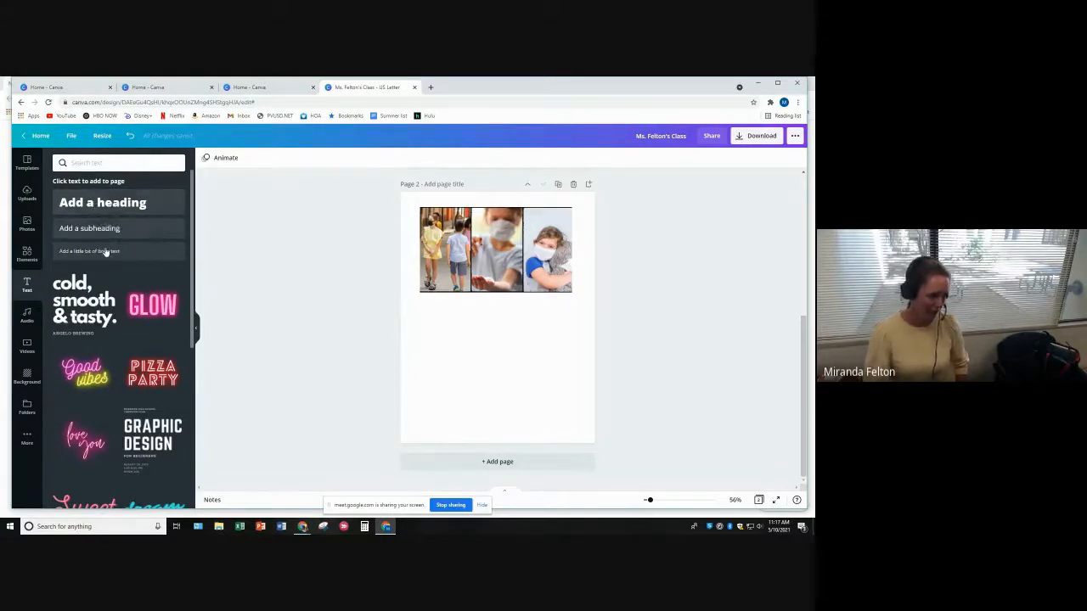
scroll(132, 340, down, 1)
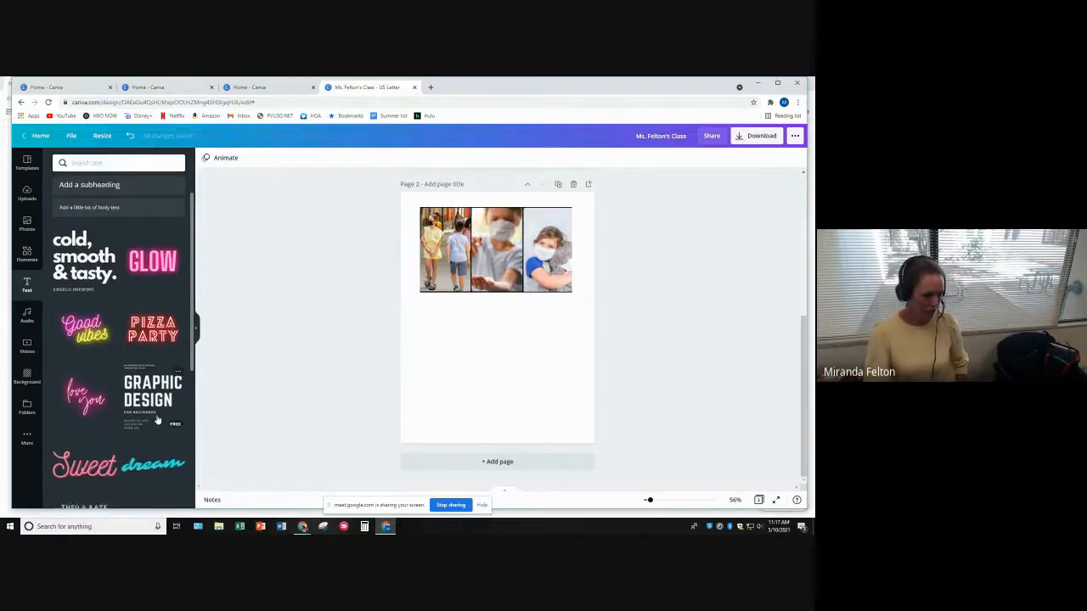
scroll(157, 403, down, 1)
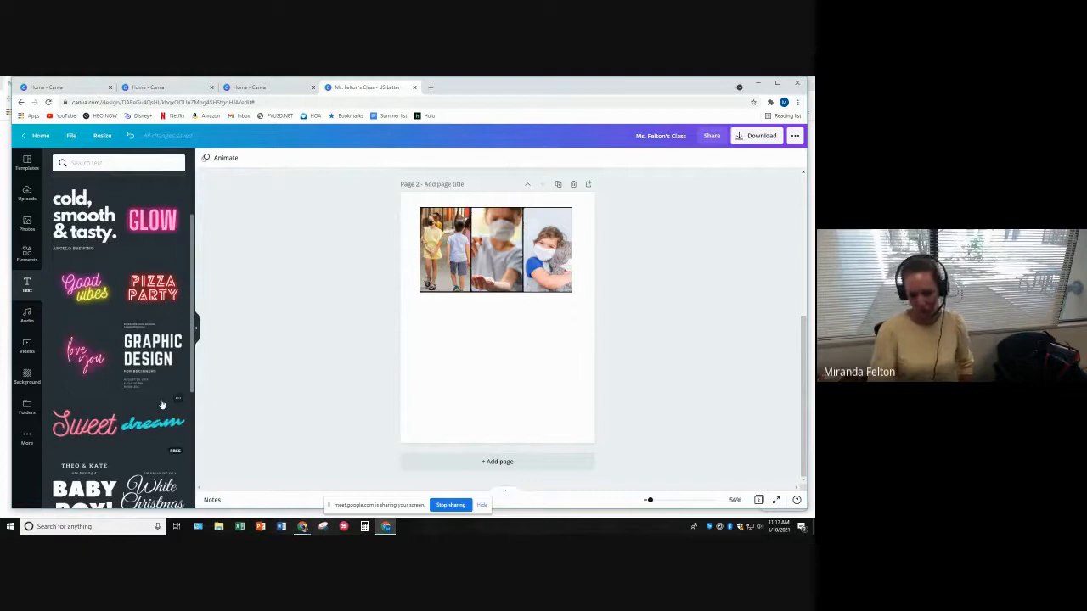
scroll(162, 404, down, 3)
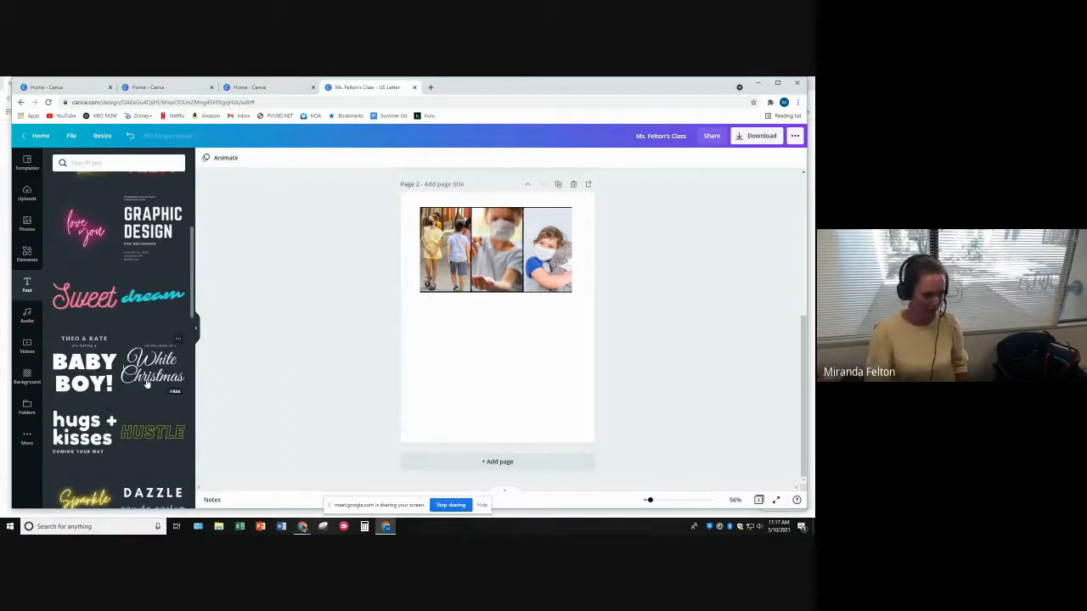
scroll(147, 384, down, 2)
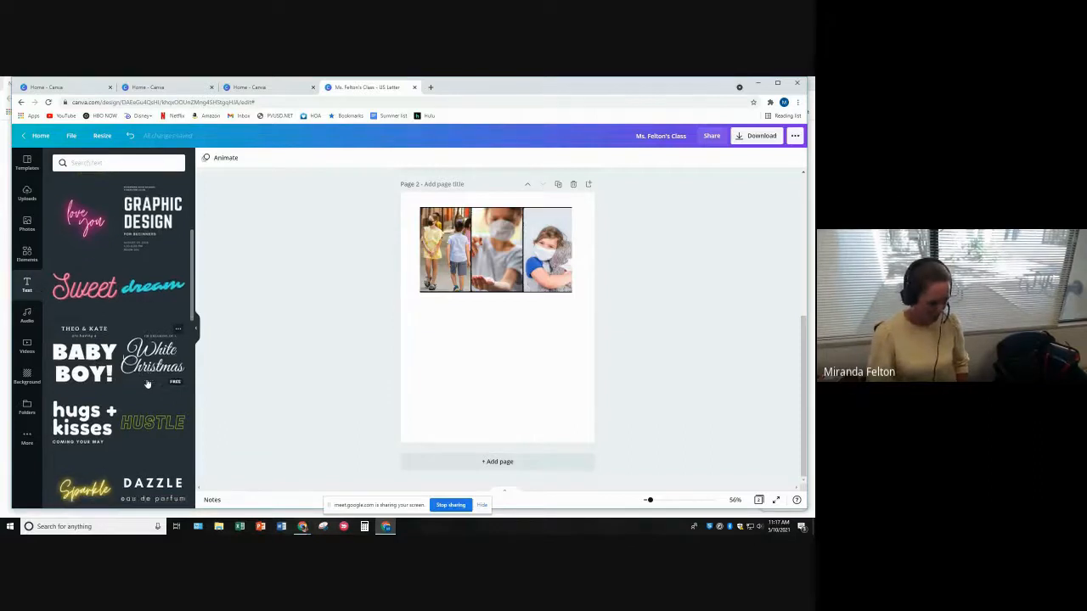
scroll(147, 384, down, 1)
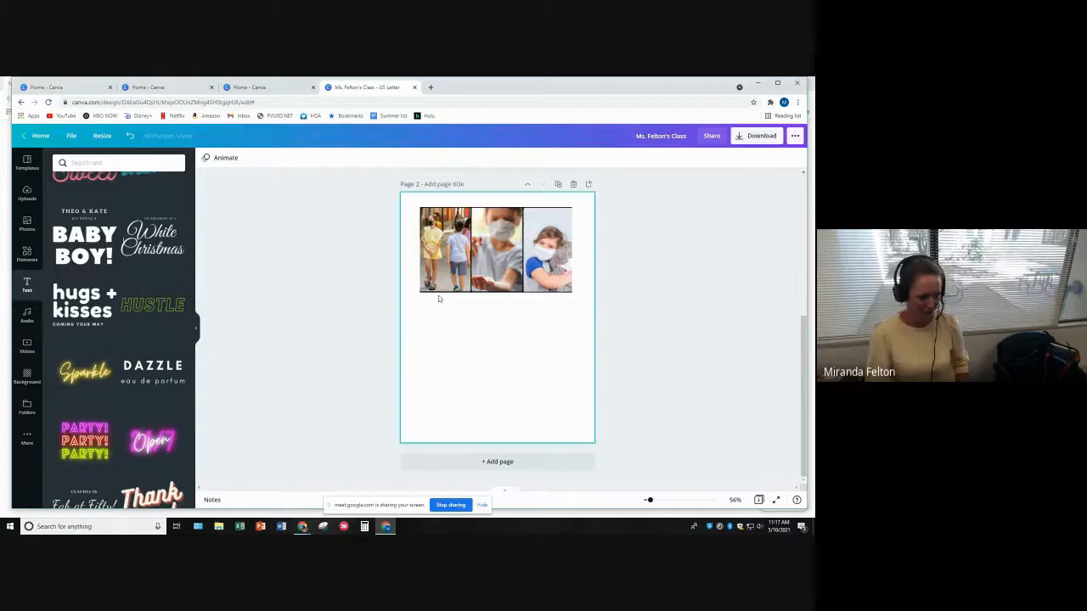
scroll(100, 411, up, 10)
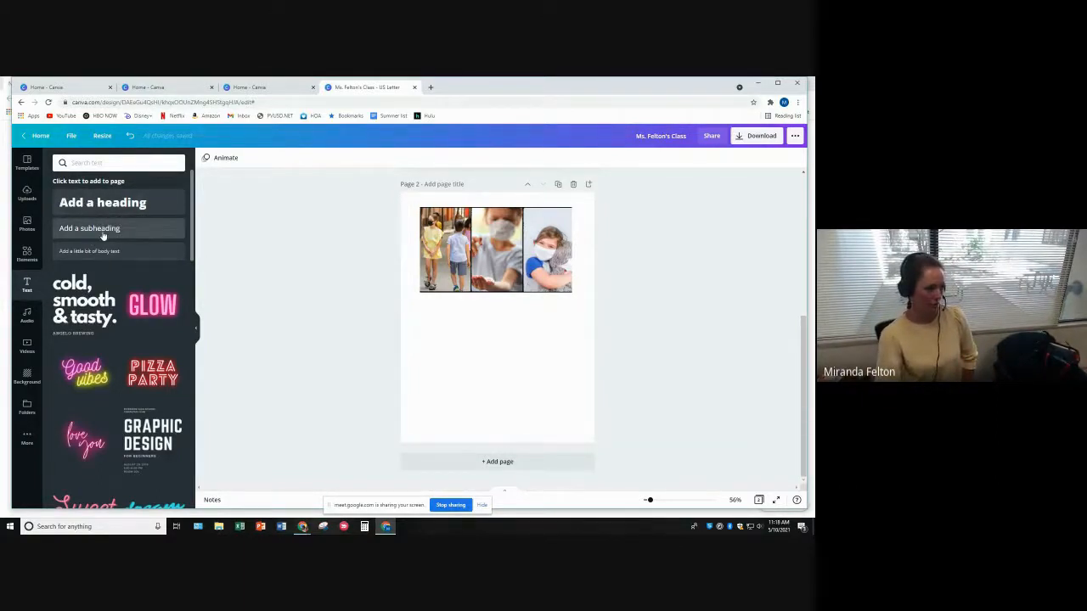
Add a subheading below the photos on page 2 reading "Don't forget to wear a mask, and use hand sanitizer!".
click(100, 229)
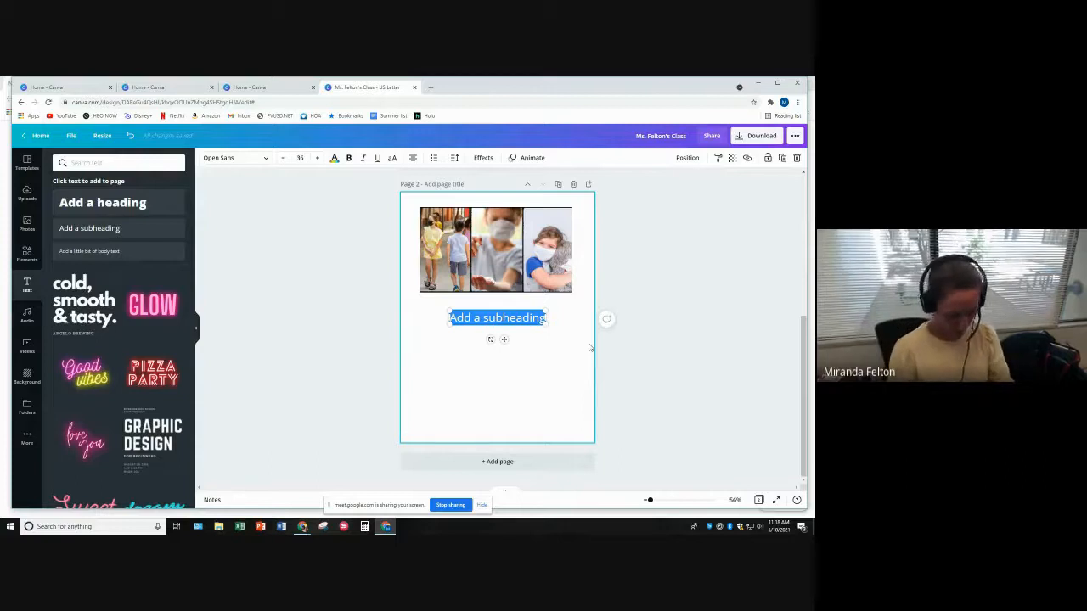
key(BackSpace)
text(Don't forget to wear a mask, and use)
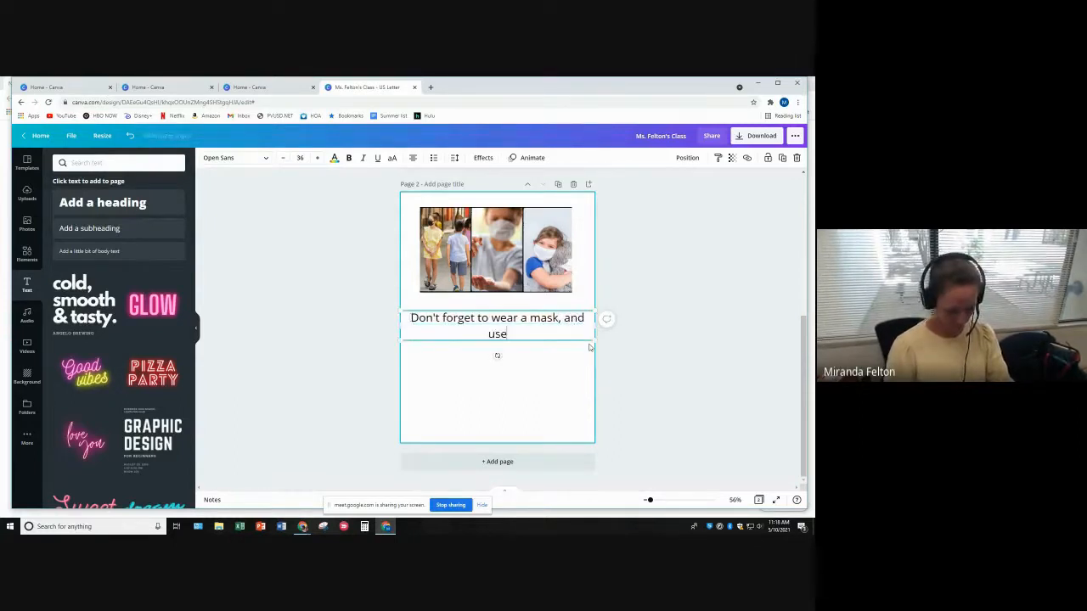
text( hand sanitizer!)
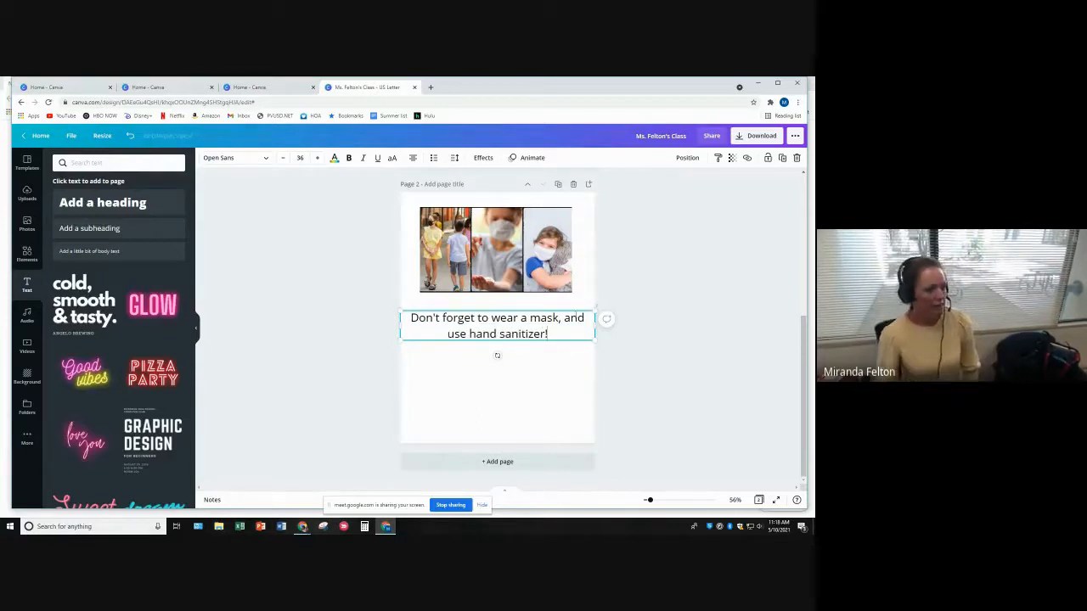
Reduce the font size of the whole mask reminder text to 31.
triple_click(481, 321)
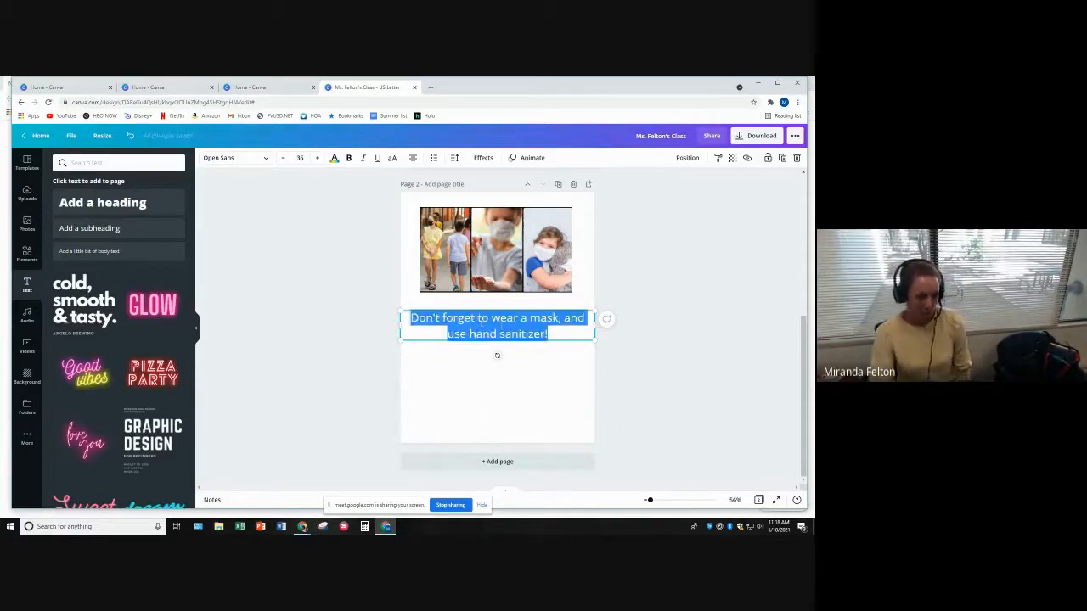
click(283, 158)
double_click(283, 158)
double_click(284, 158)
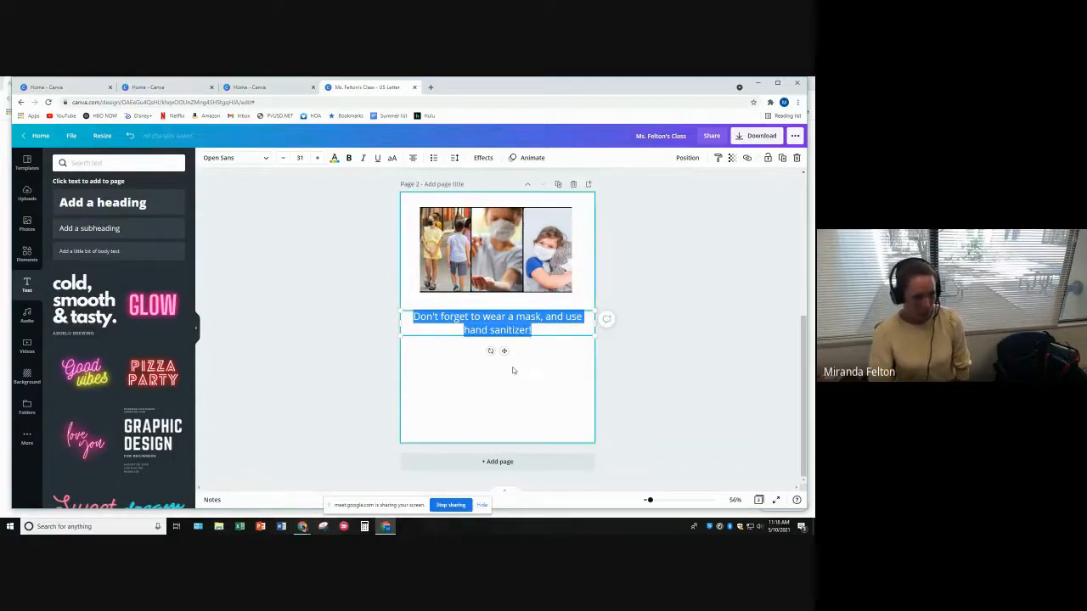
Move the mask and hand sanitizer reminder up so it sits directly beneath the photo strip on page 2.
click(436, 372)
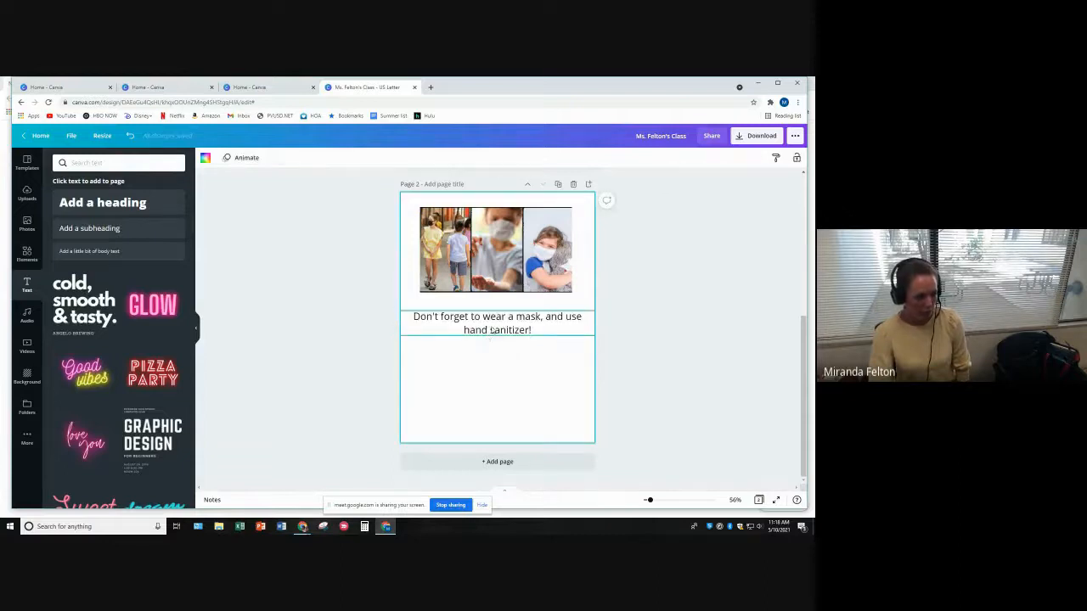
click(448, 321)
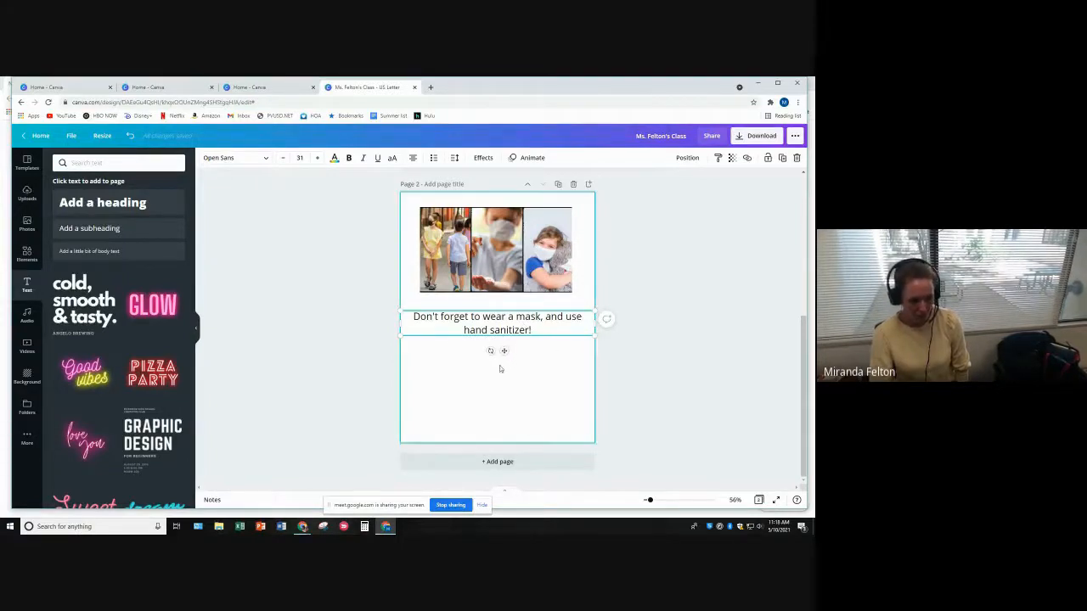
mouse_move(504, 351)
mouse_down()
mouse_move(509, 388)
mouse_move(498, 342)
mouse_move(514, 341)
mouse_move(507, 335)
mouse_up()
click(587, 399)
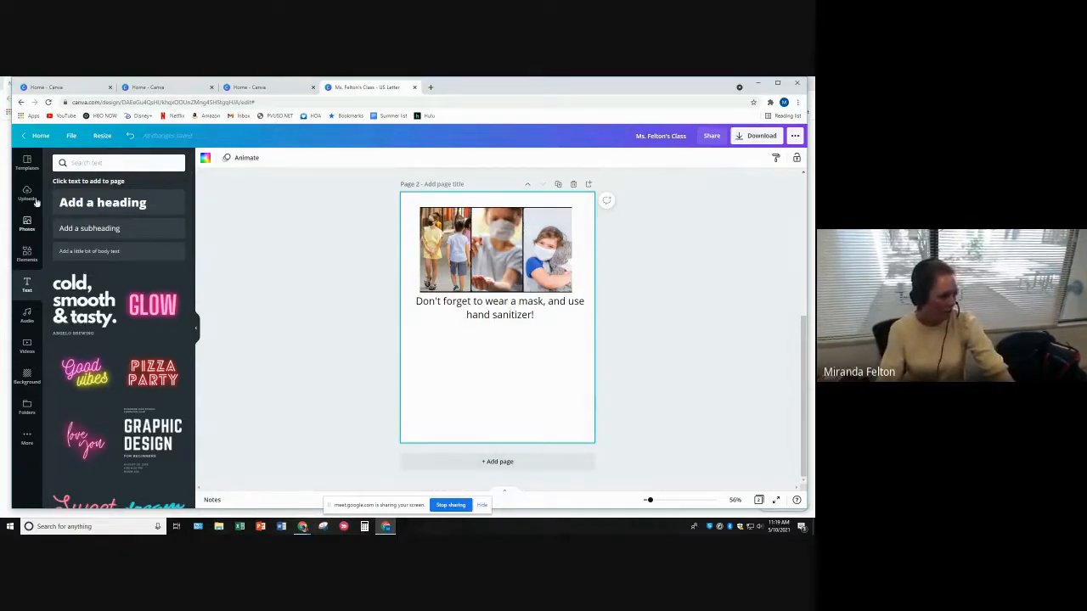
Search the backgrounds for "graph paper" and apply the crumpled light-green grid paper to page 2.
click(28, 376)
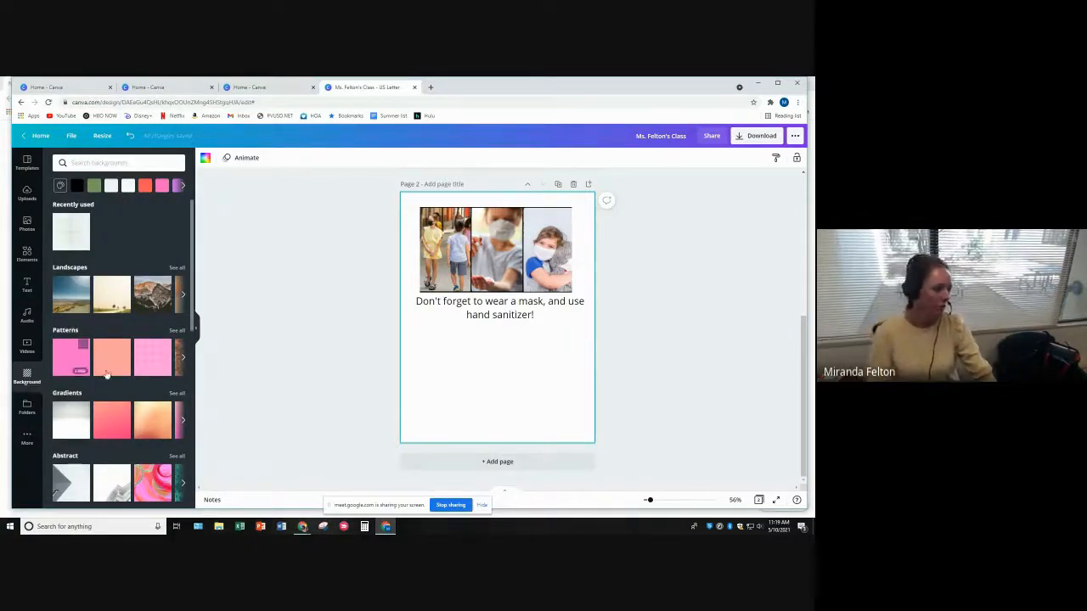
scroll(111, 367, down, 2)
scroll(111, 367, down, 4)
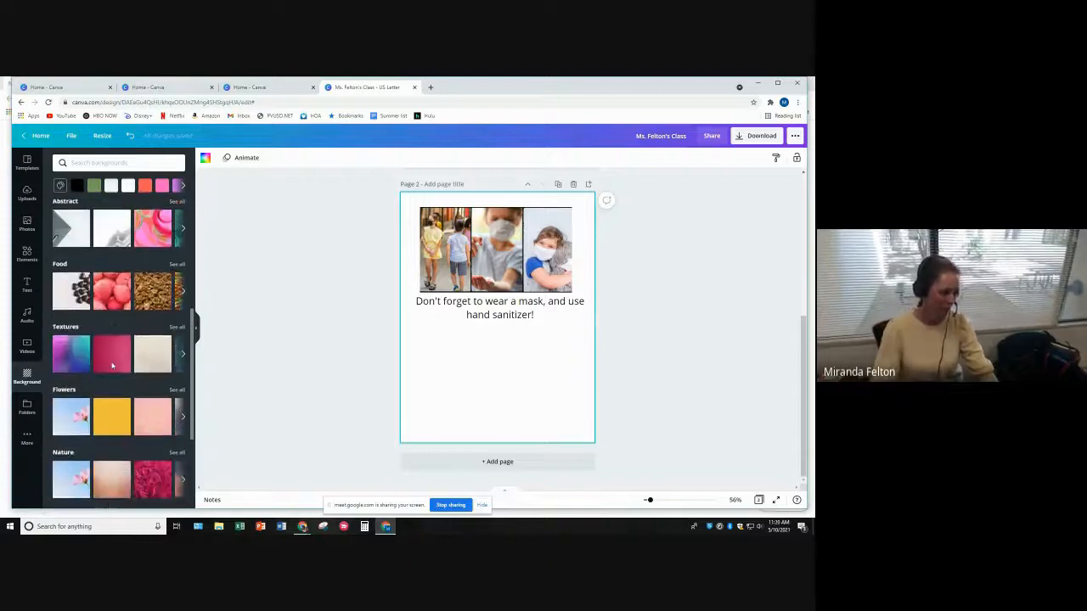
scroll(111, 367, up, 5)
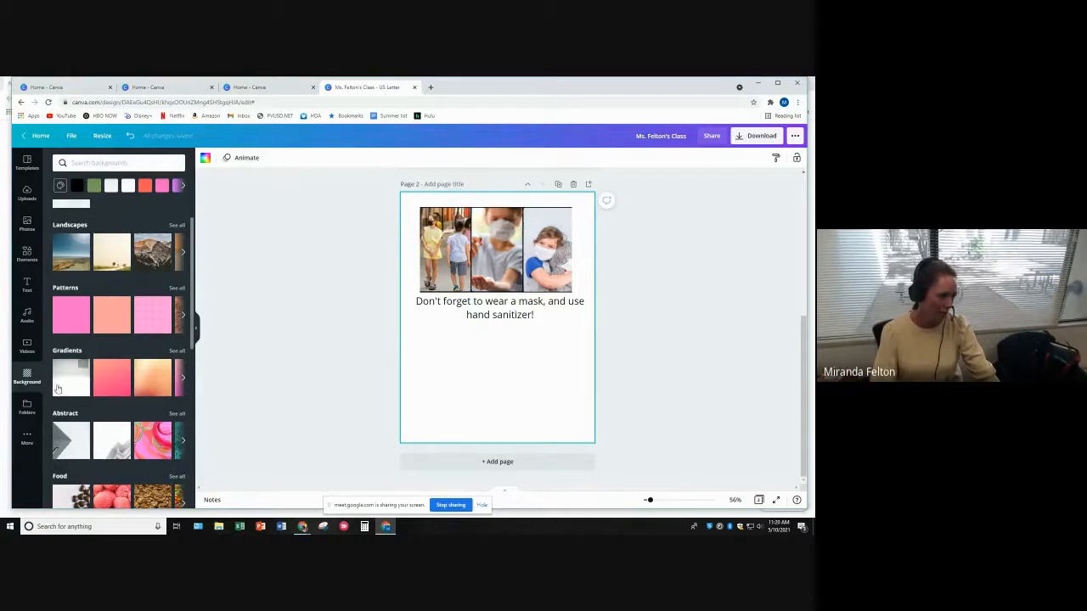
click(94, 163)
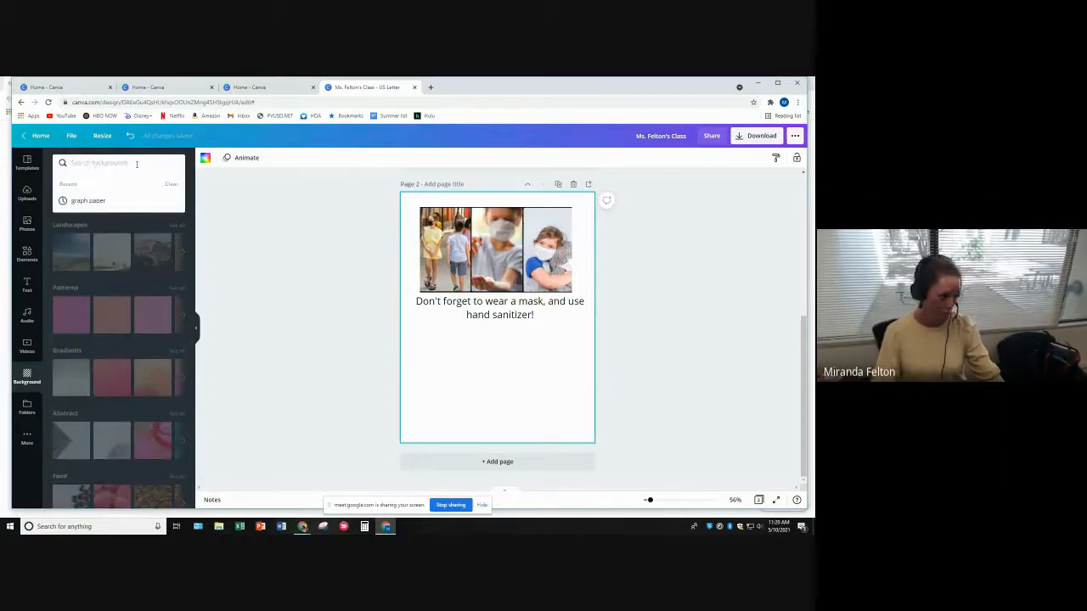
click(88, 201)
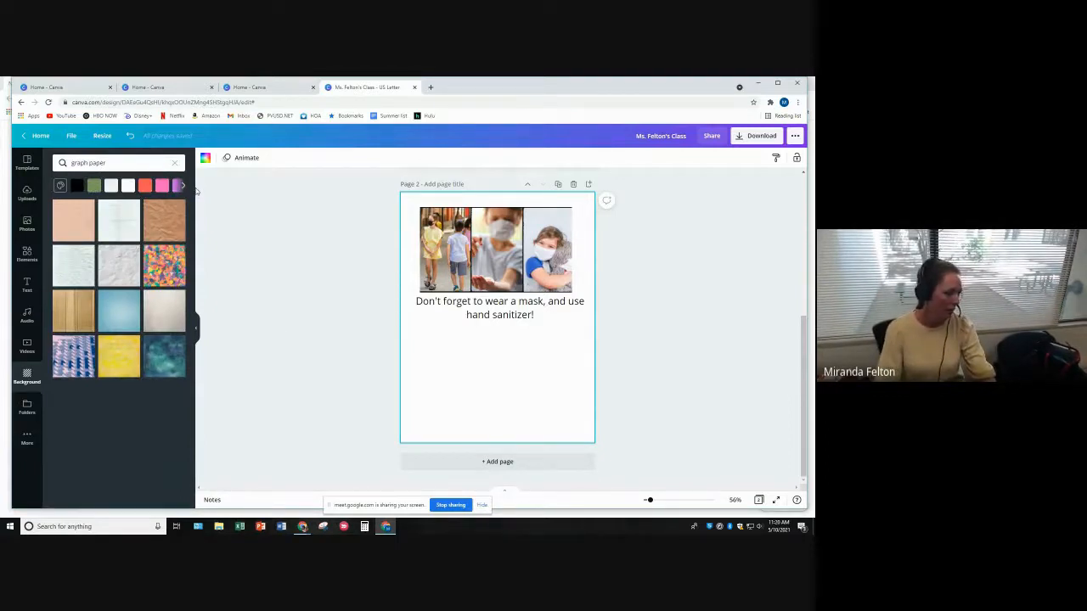
click(75, 278)
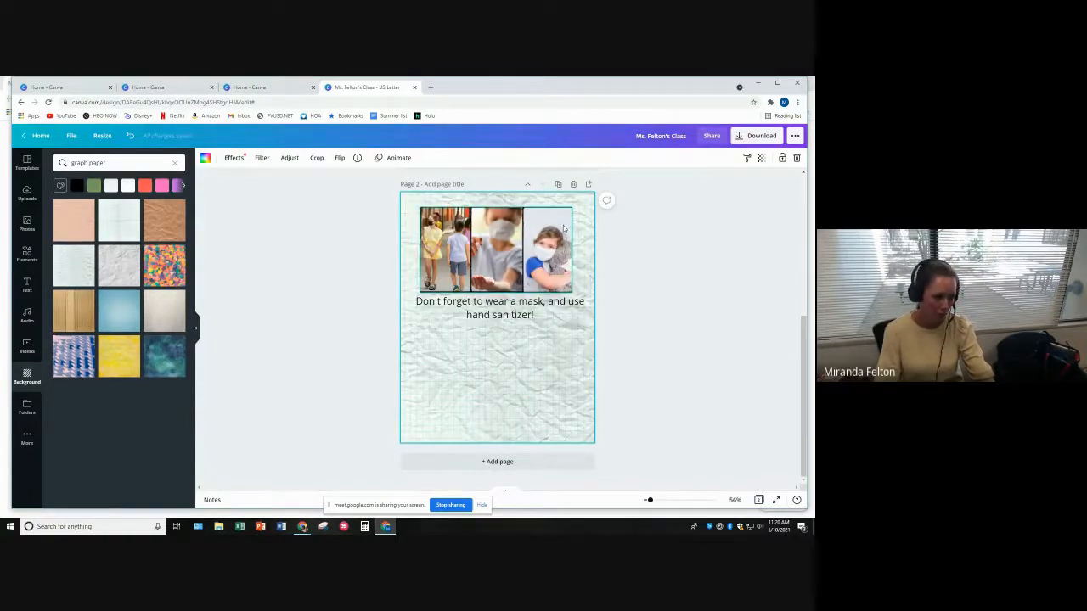
scroll(693, 332, up, 1)
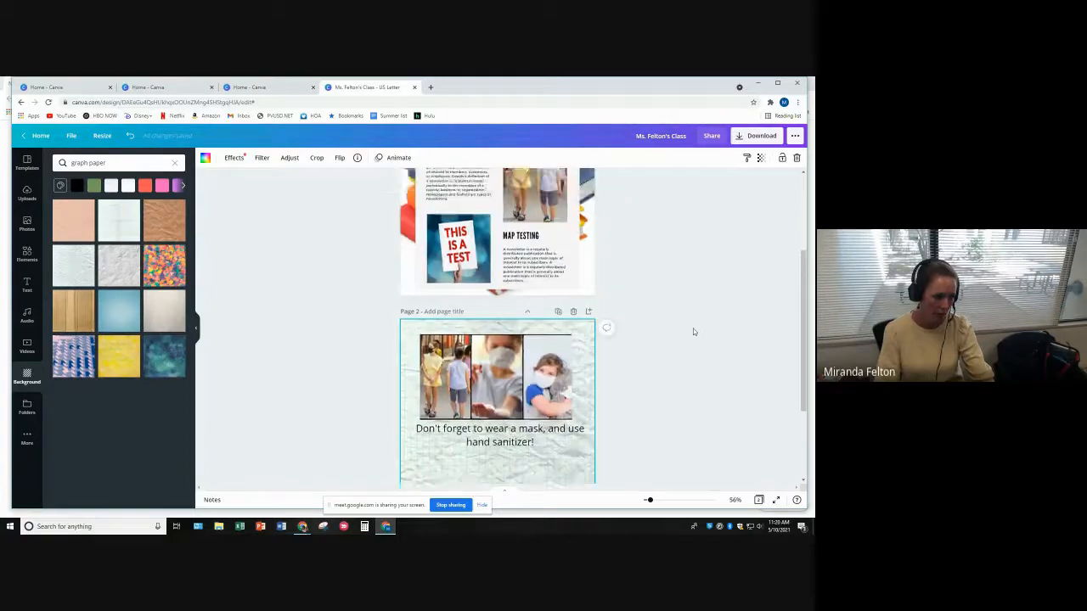
scroll(693, 332, down, 1)
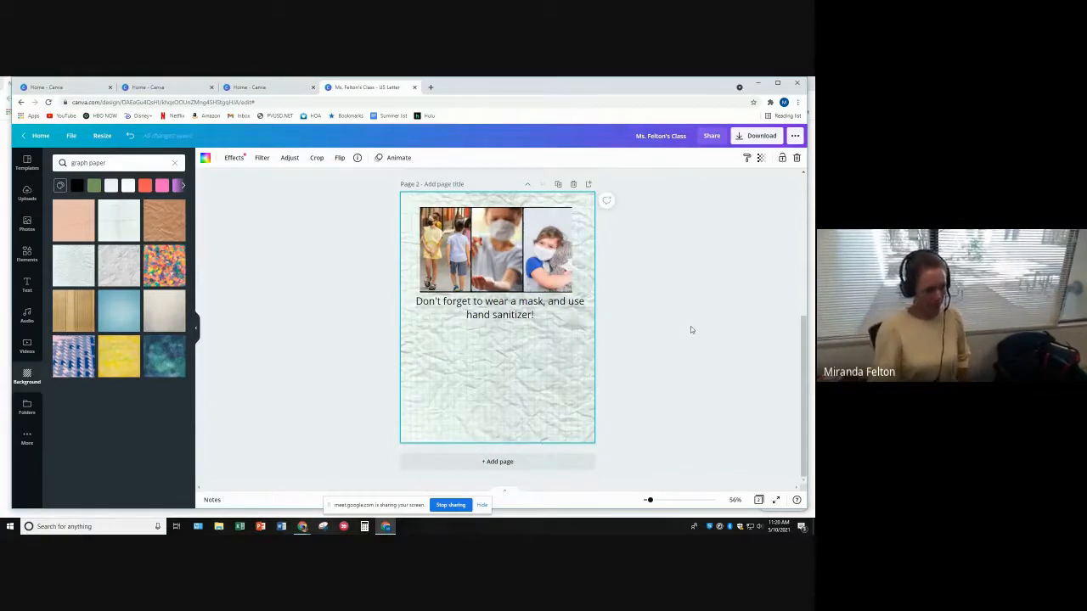
scroll(691, 331, up, 2)
scroll(691, 330, up, 5)
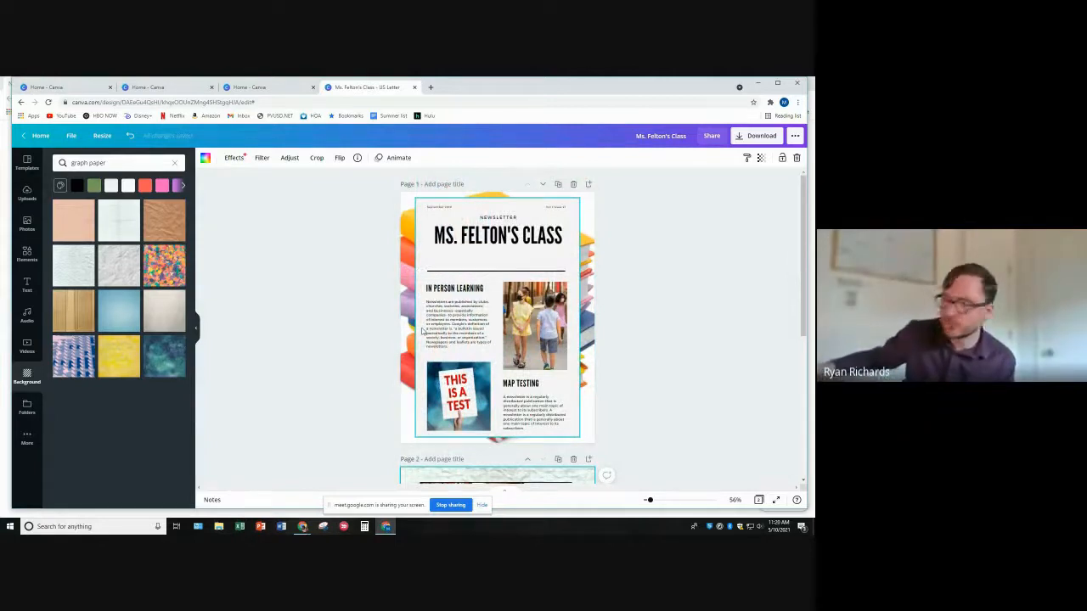
click(655, 357)
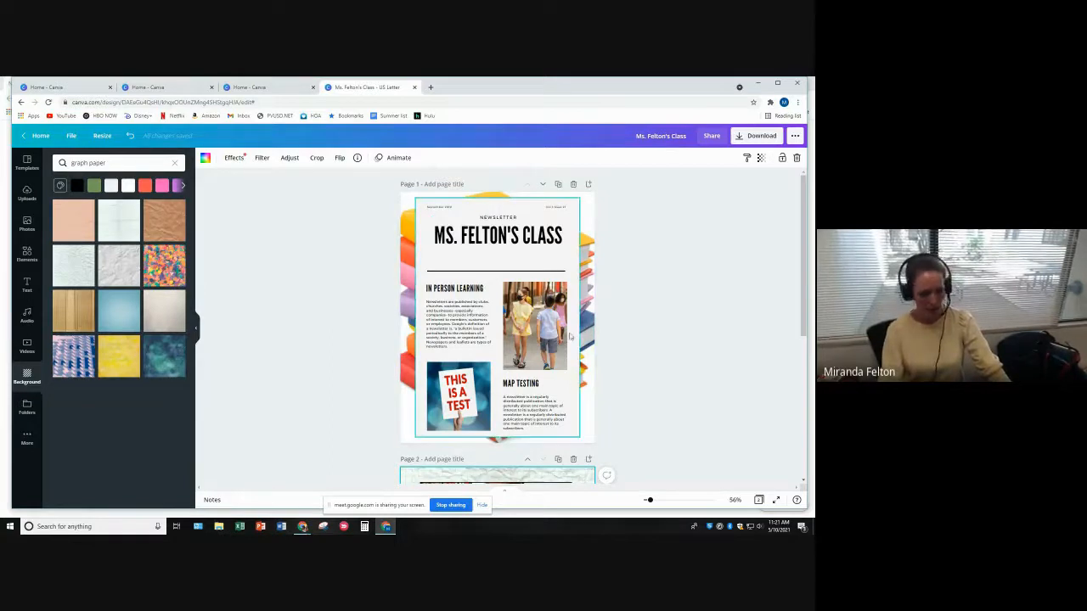
Download all pages of the newsletter as a PDF Standard file and return to editing.
click(757, 138)
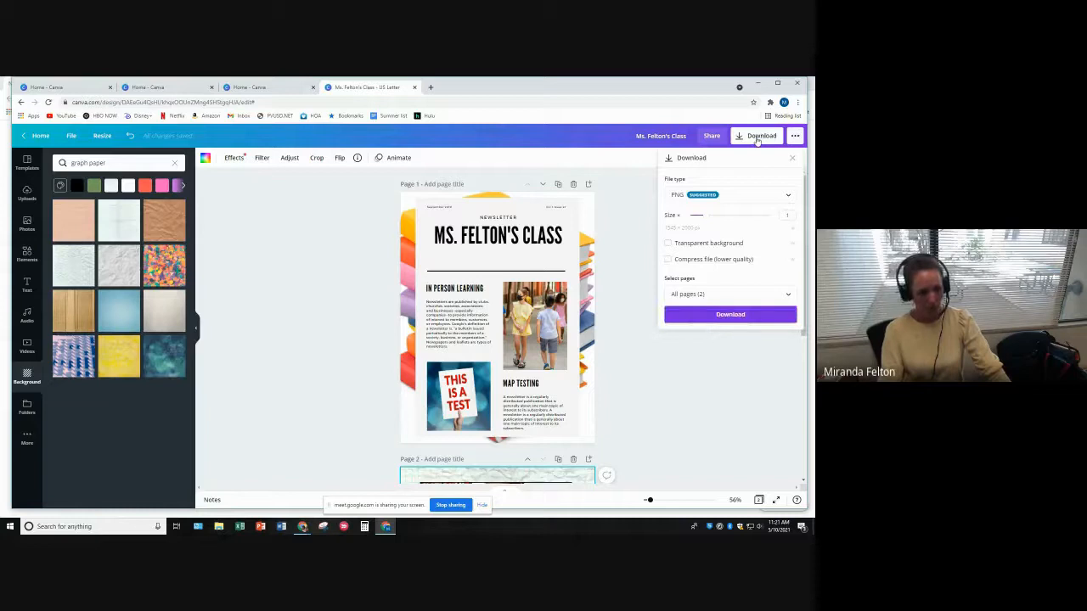
click(787, 197)
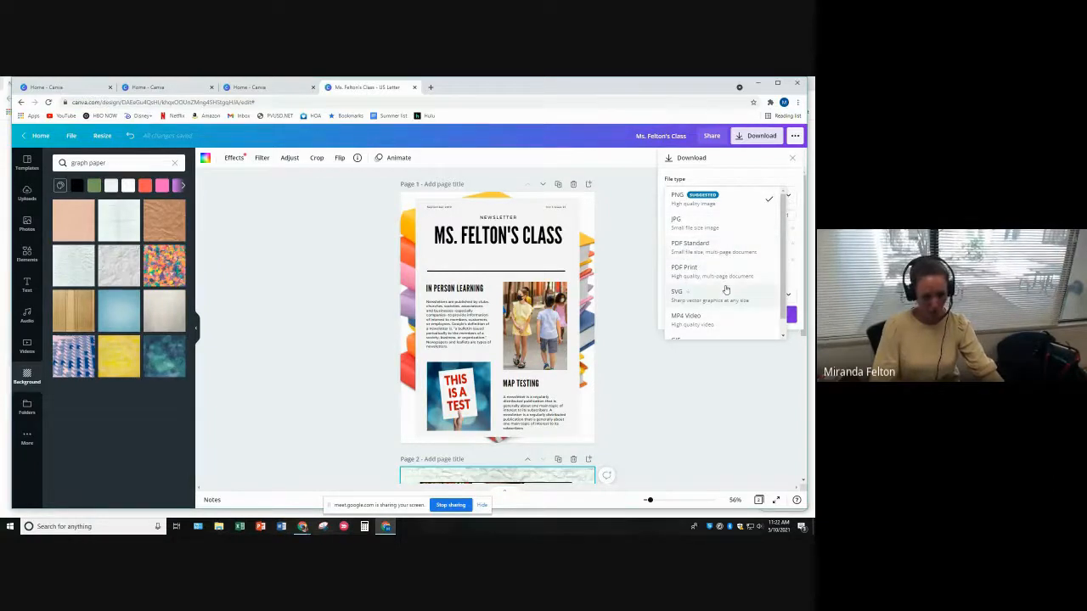
click(700, 248)
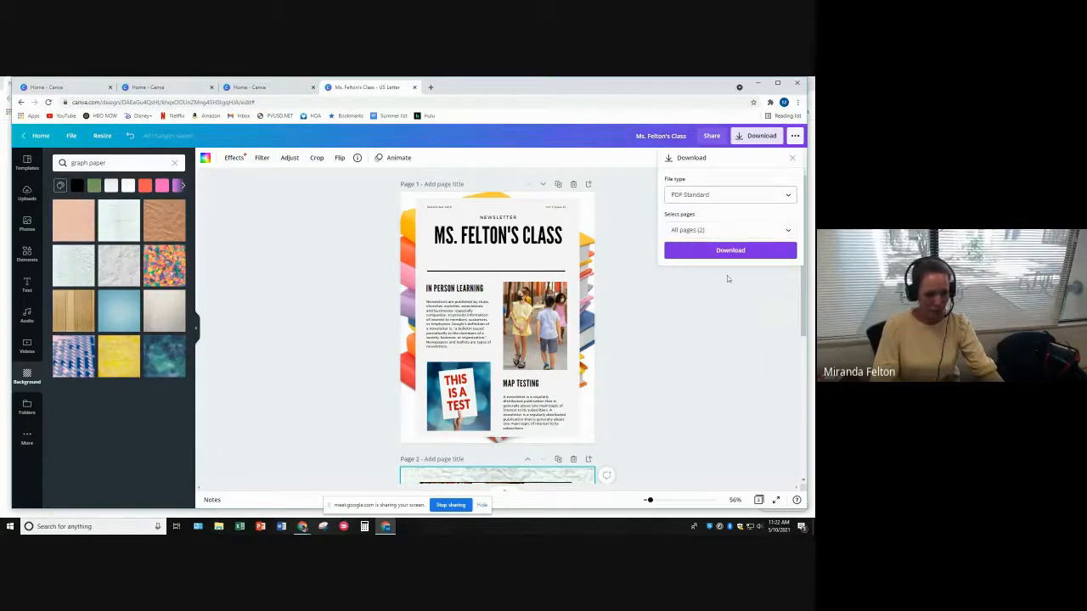
click(785, 233)
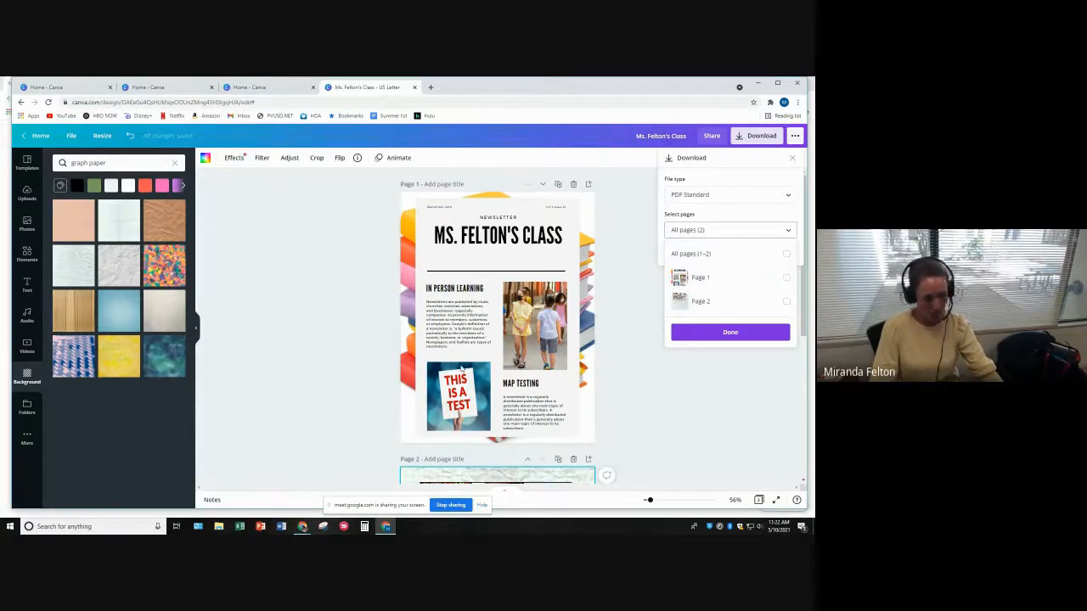
click(705, 334)
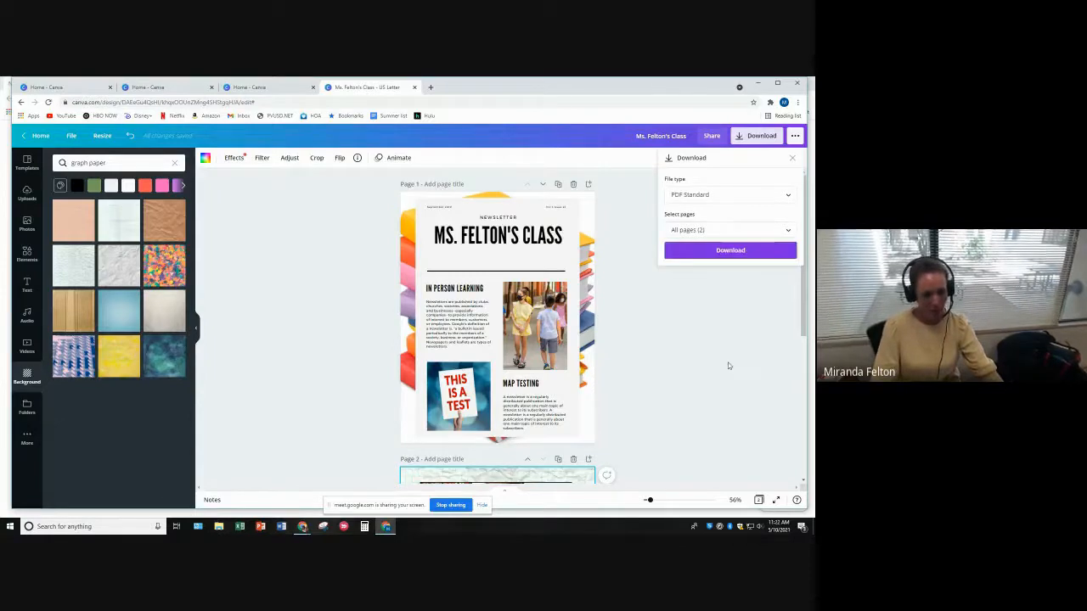
click(741, 254)
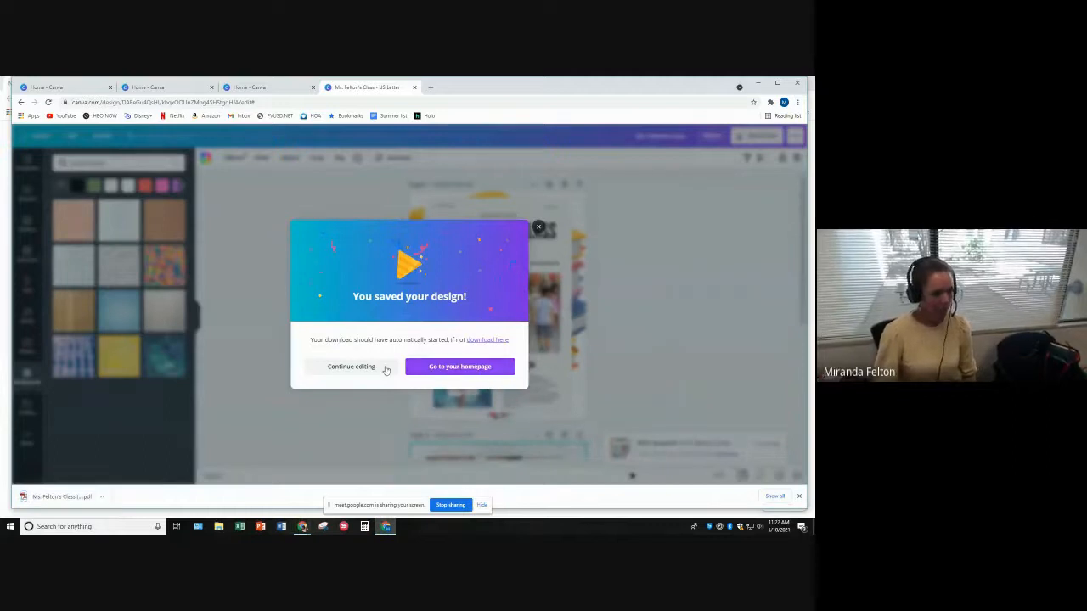
click(532, 391)
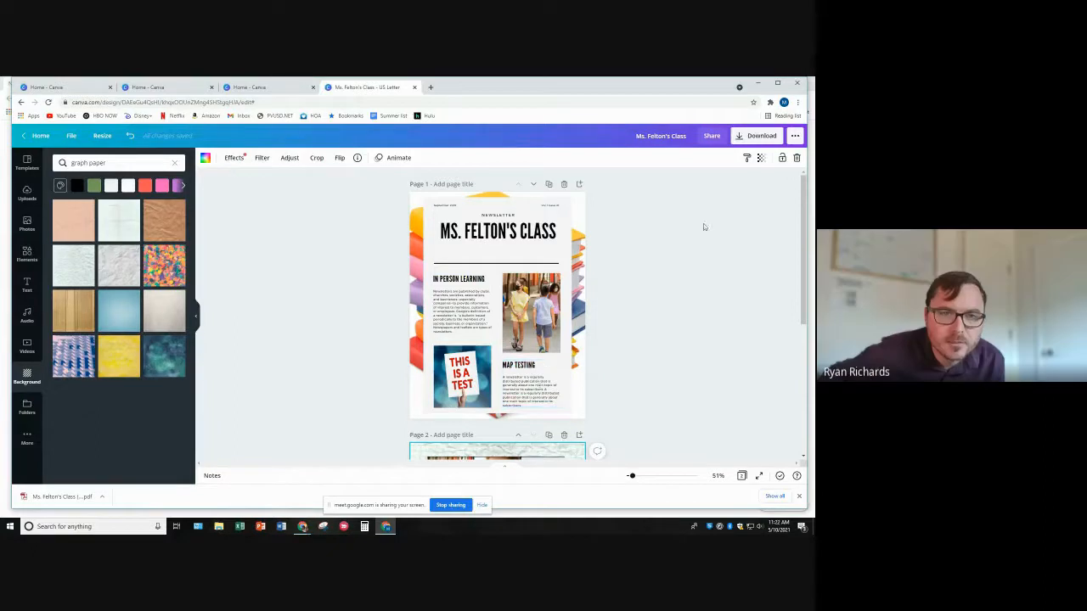
Look through the file types offered for downloading the newsletter.
click(749, 141)
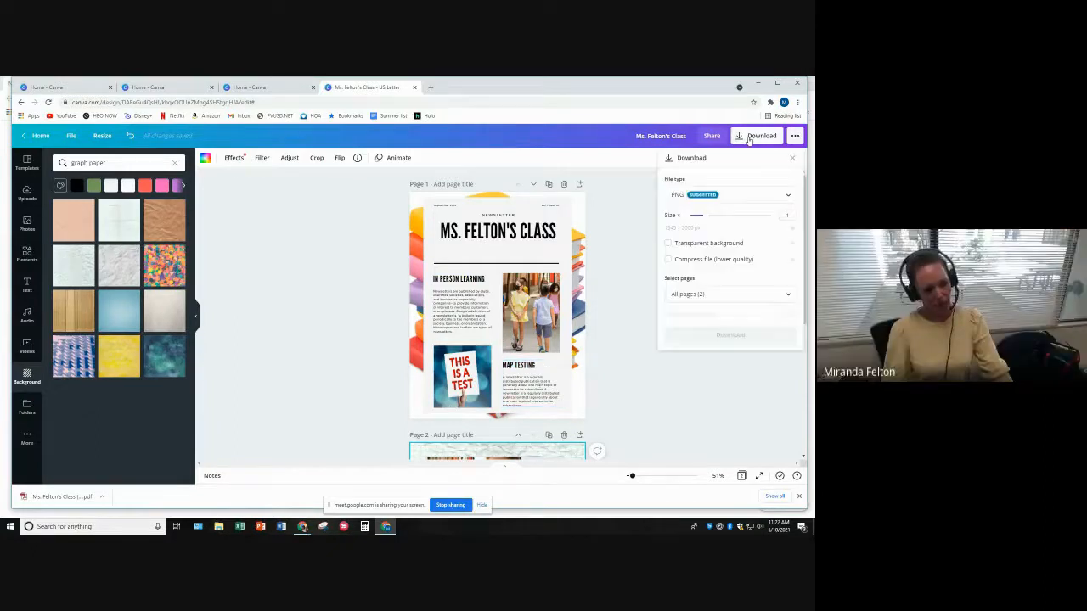
click(785, 198)
scroll(782, 259, down, 1)
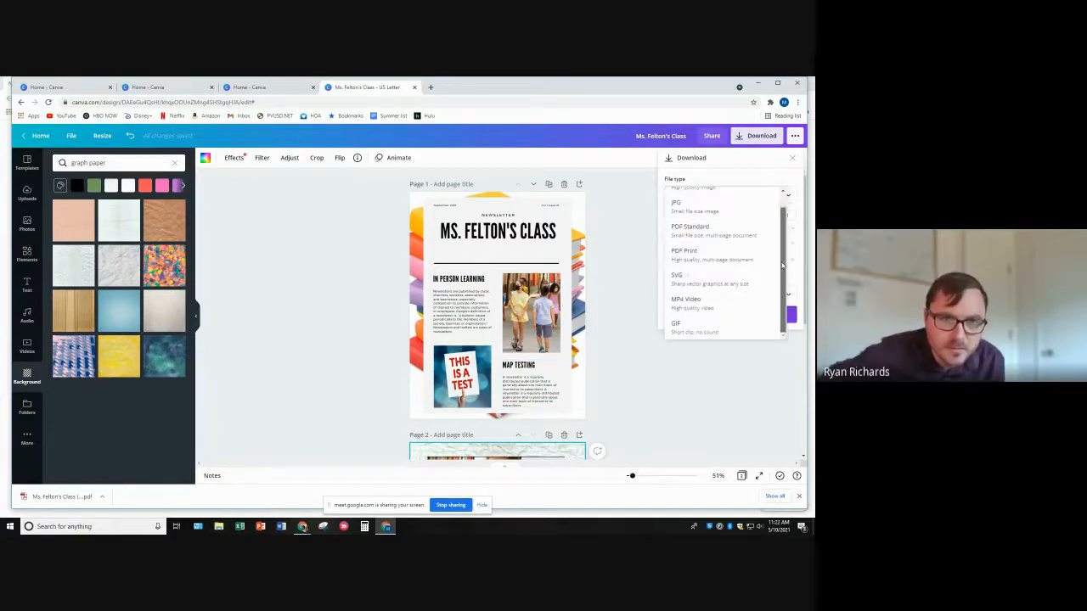
scroll(781, 264, up, 1)
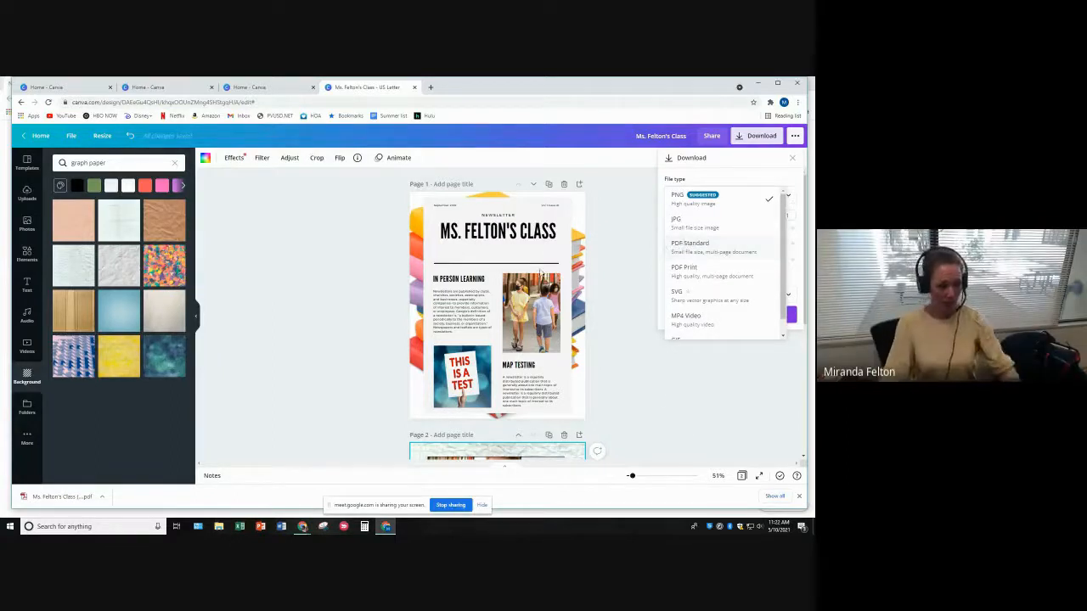
click(447, 282)
click(459, 287)
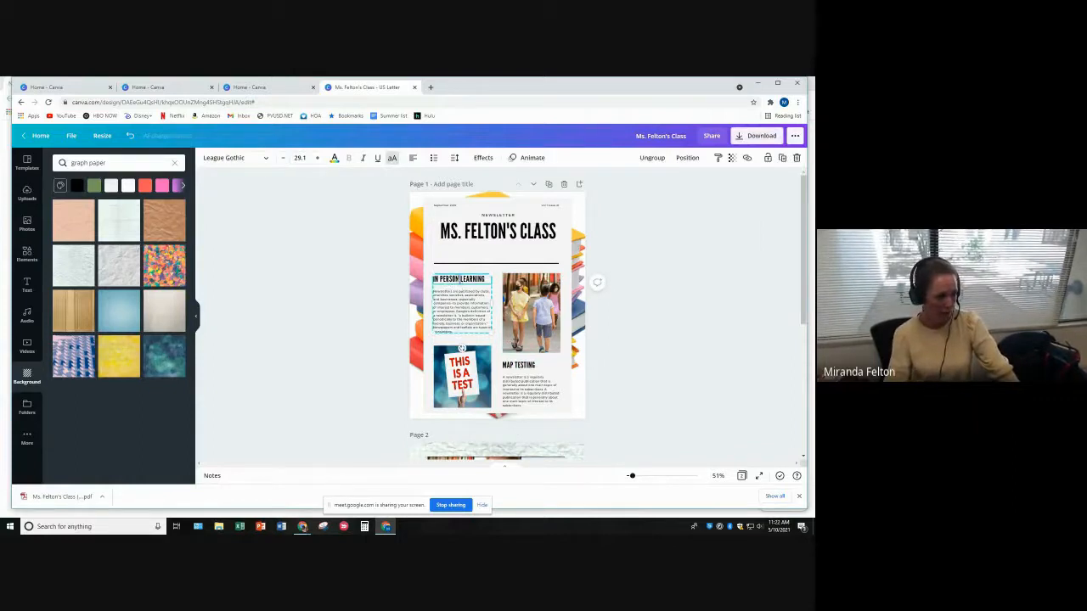
triple_click(459, 278)
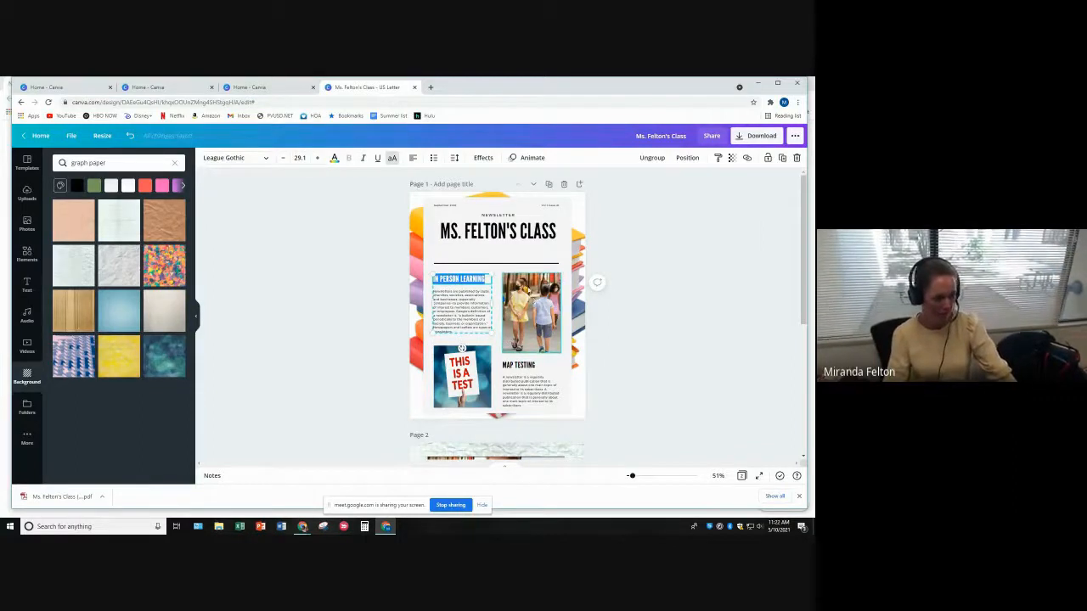
click(747, 161)
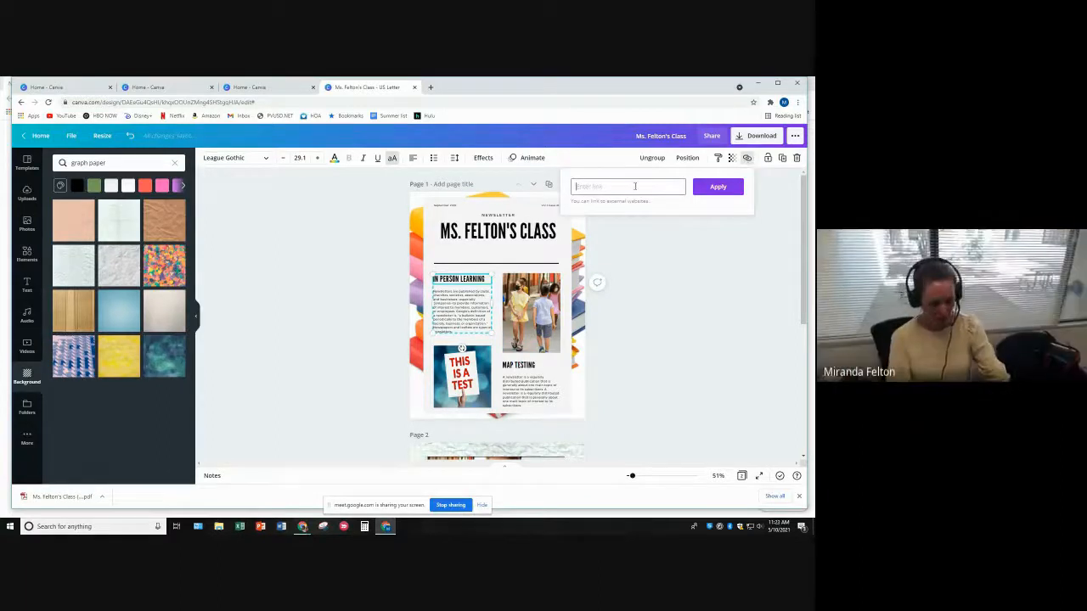
text(www.yahoo.com)
click(722, 190)
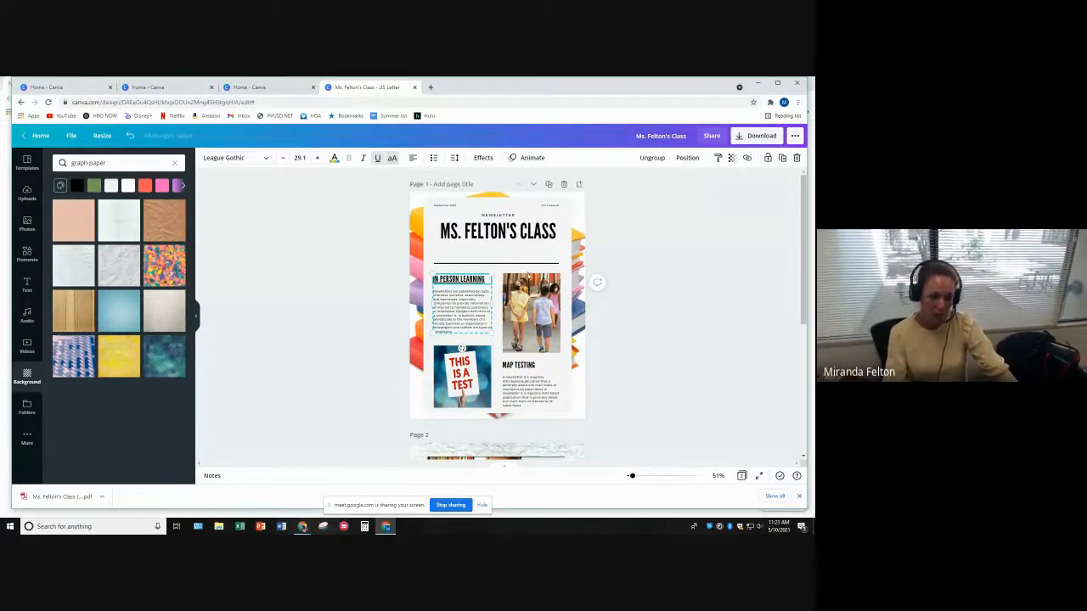
Review the download formats for the linked newsletter, including PDF Standard, PDF Print, SVG and MP4 Video.
click(762, 137)
click(780, 199)
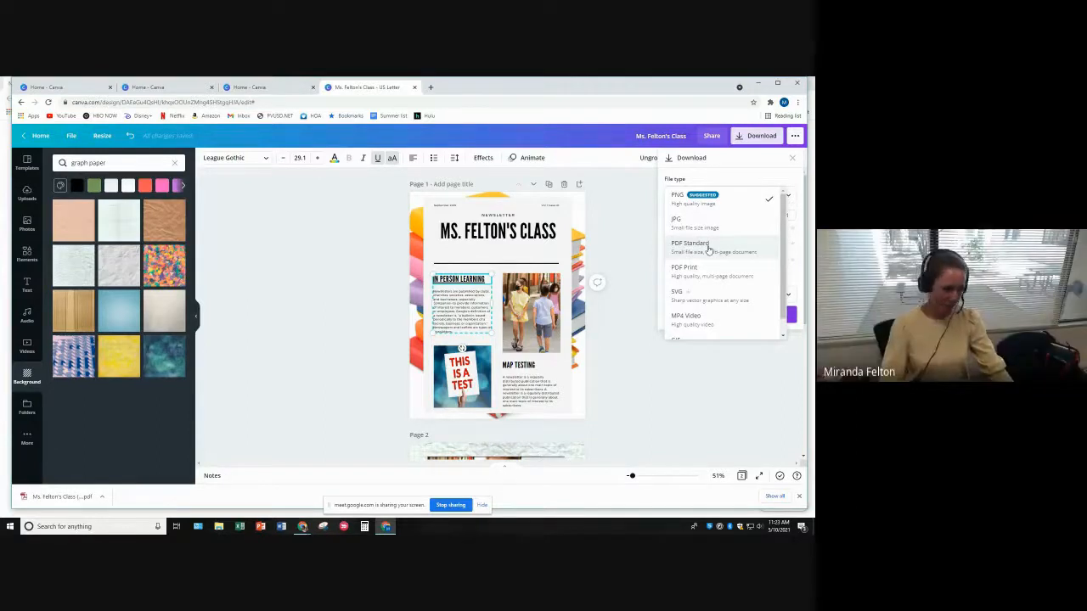
click(752, 197)
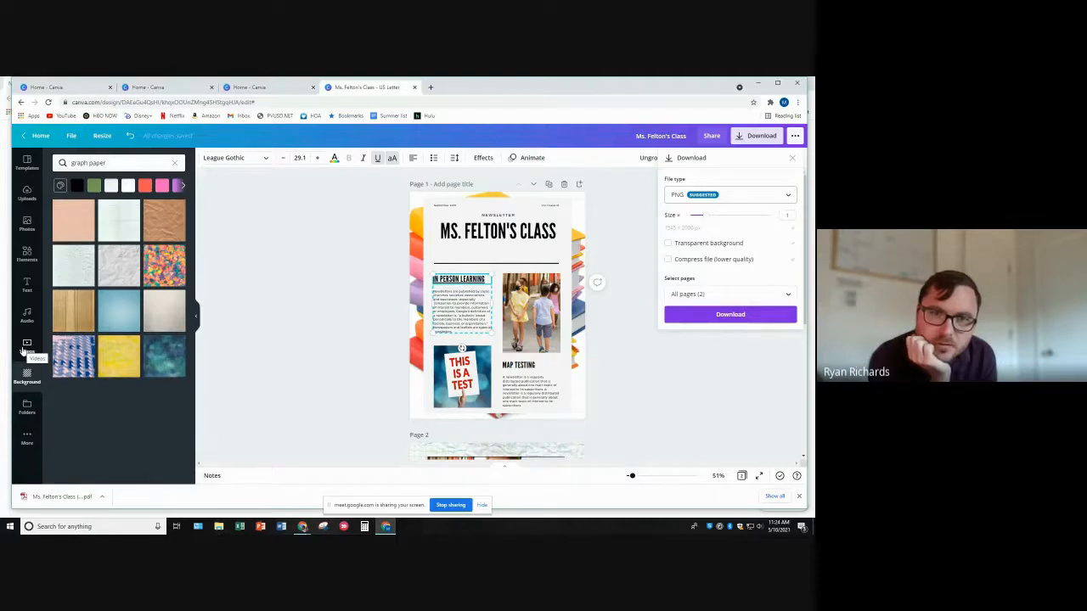
click(740, 137)
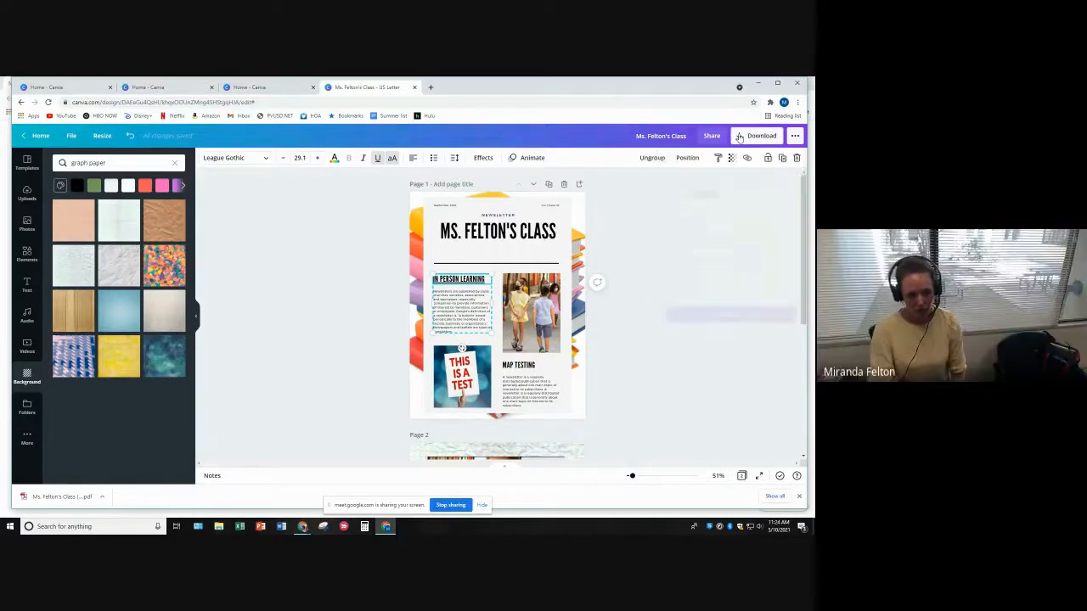
click(739, 138)
click(728, 194)
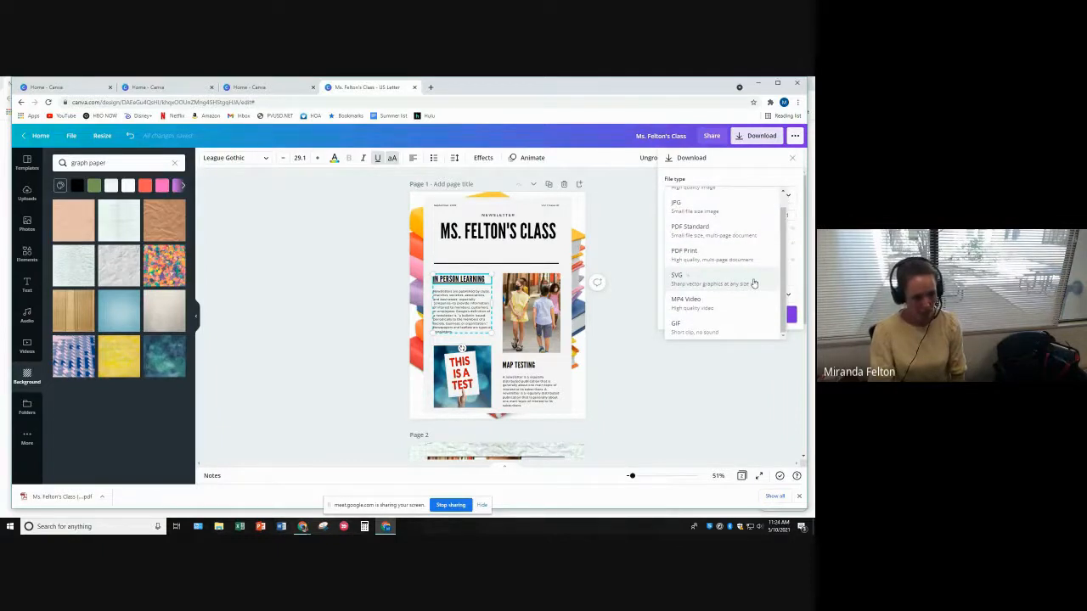
scroll(754, 283, up, 1)
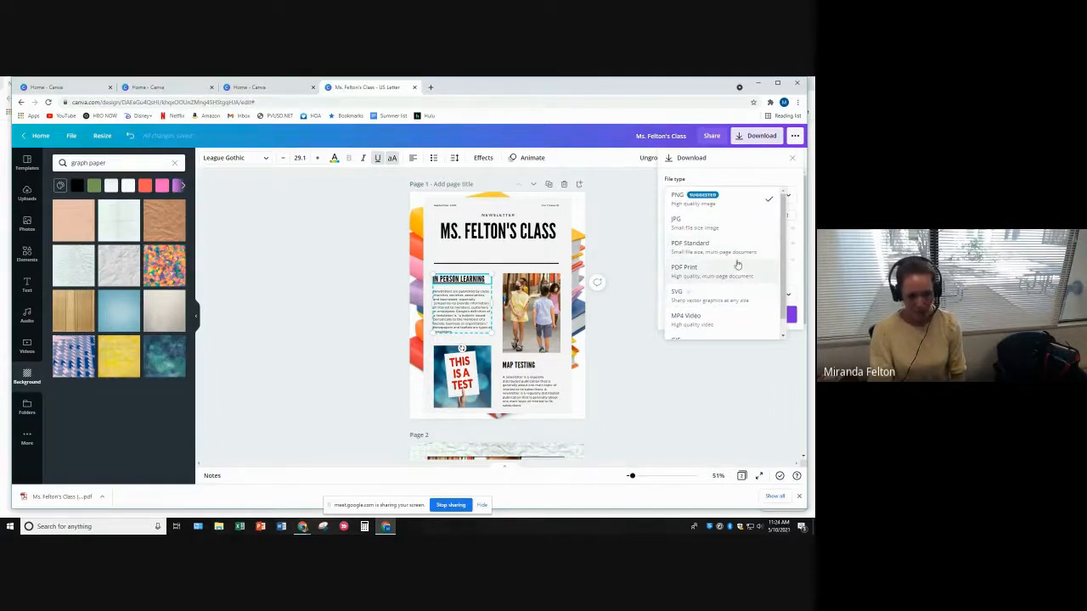
Go back to the homepage and reopen the most recently edited class newsletter from the saved designs.
click(30, 138)
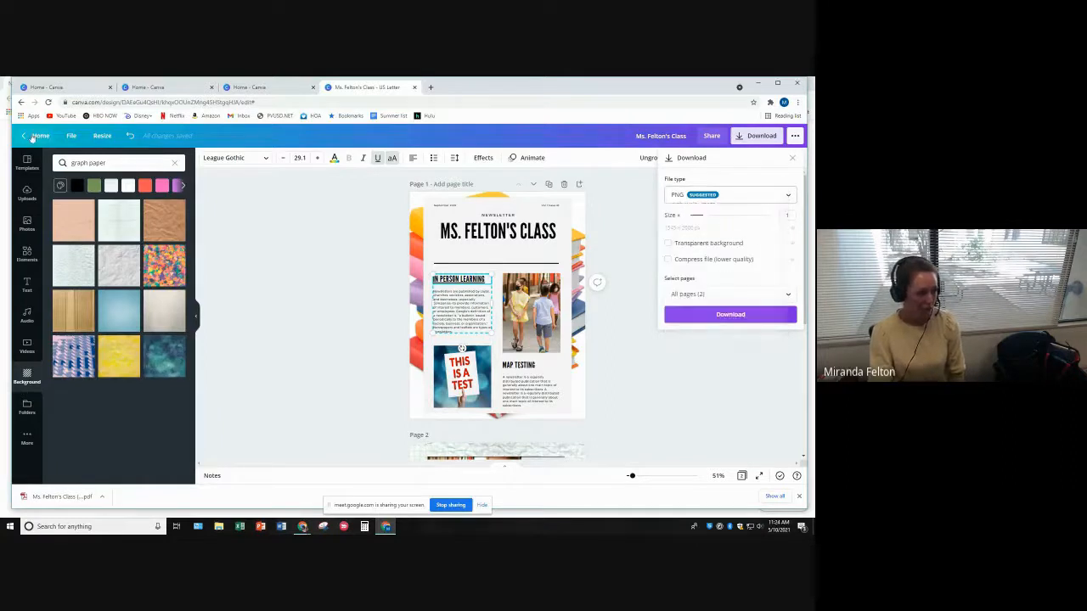
click(32, 138)
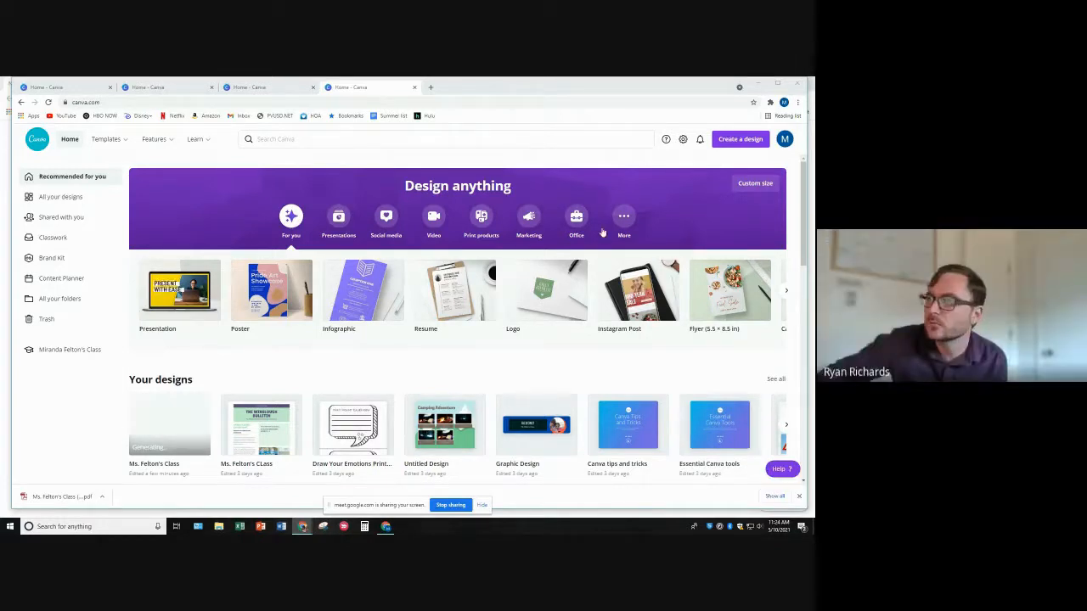
click(173, 437)
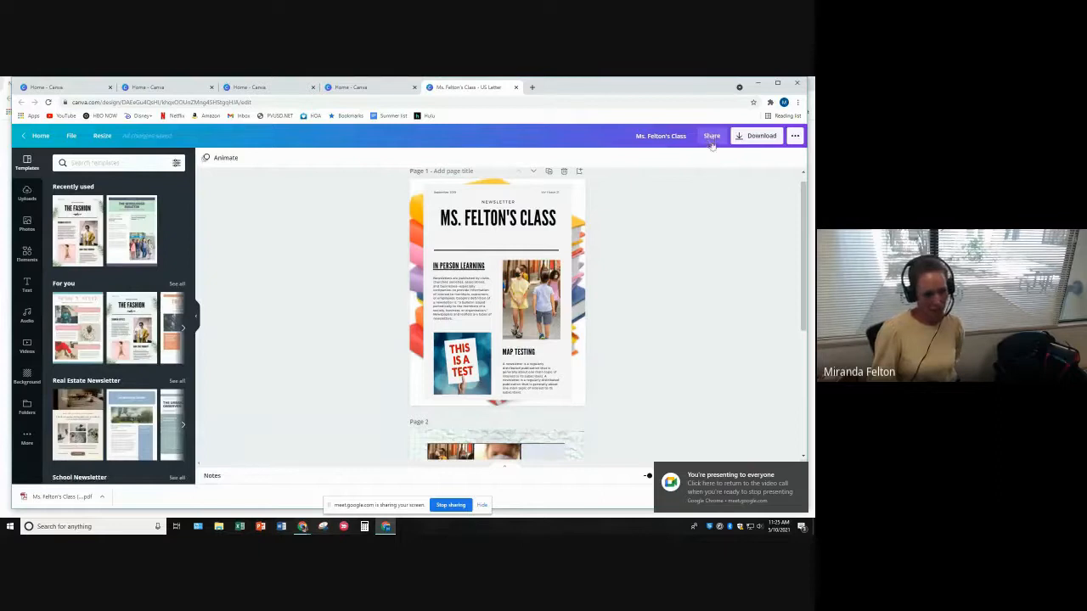
Copy the newsletter's share link with edit permission and switch to the other Chrome window.
click(712, 138)
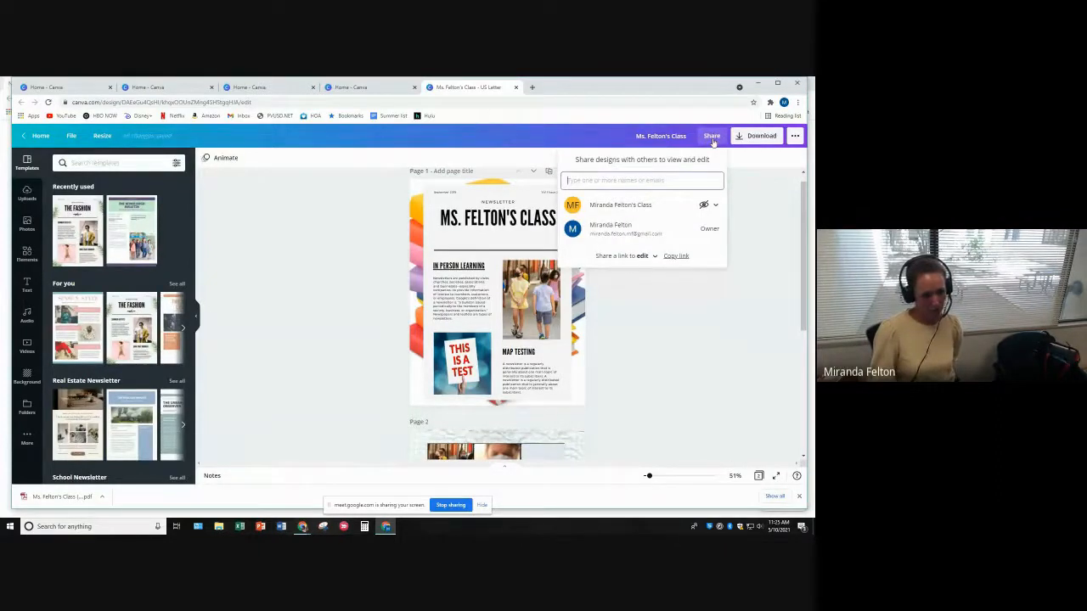
click(676, 256)
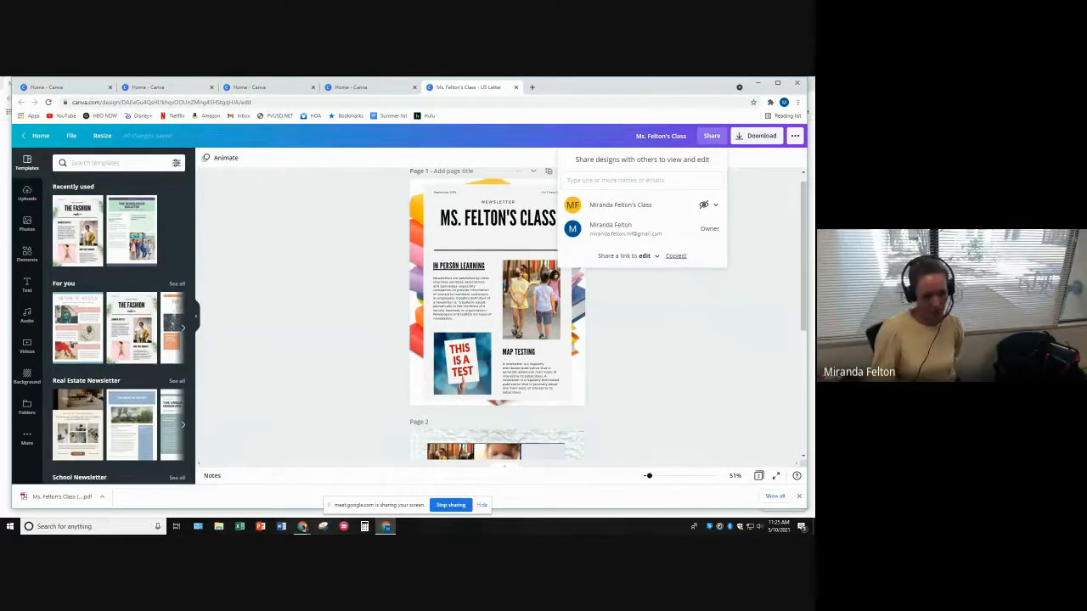
click(303, 526)
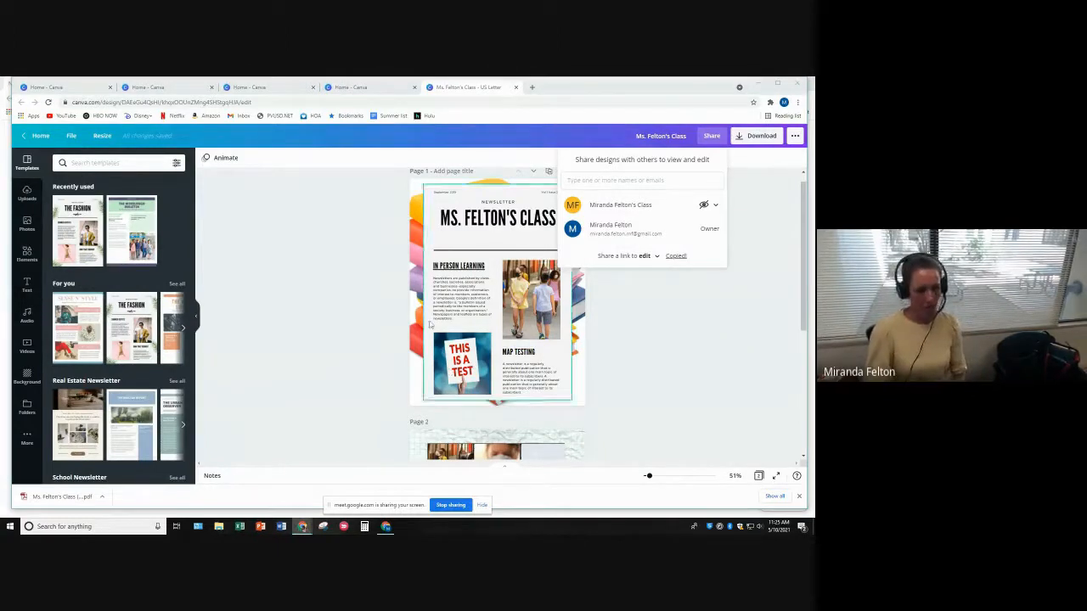
click(638, 294)
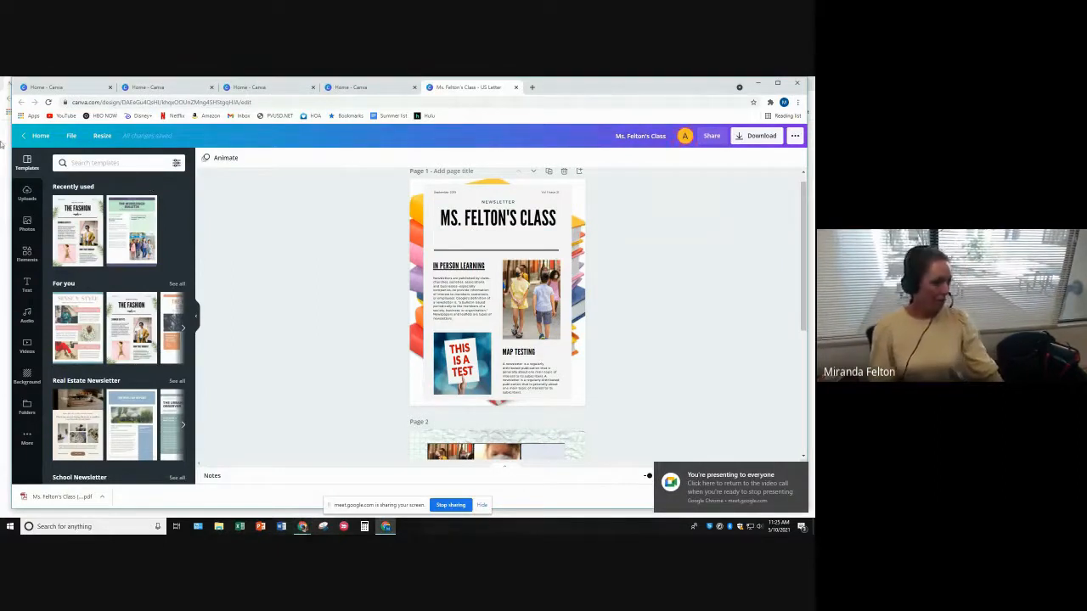
Return to the homepage and look through the saved designs, trending education templates, Education Presentations and Education Infographics.
click(27, 138)
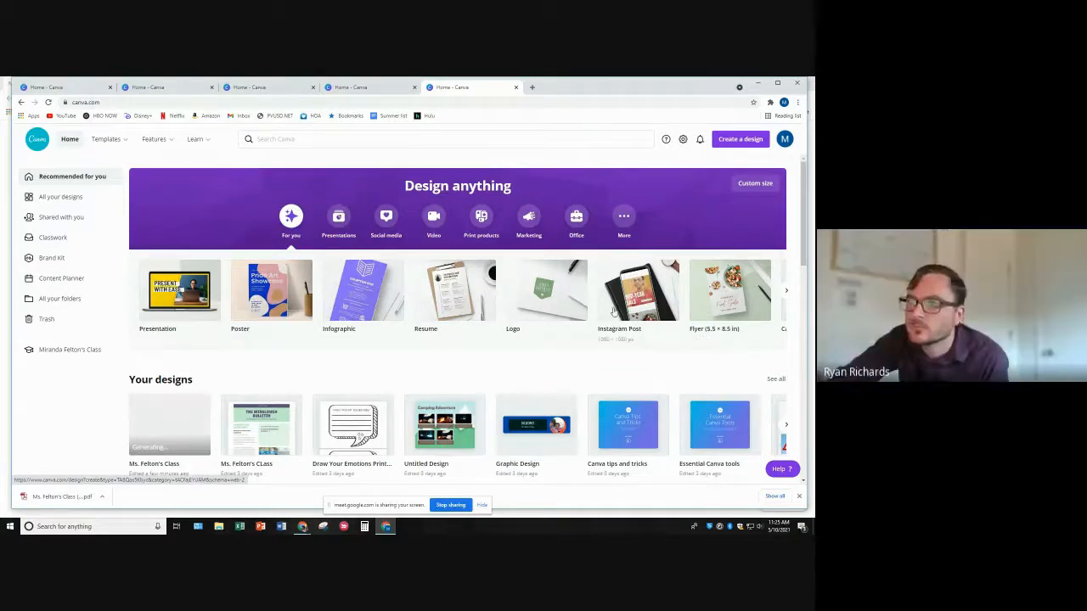
scroll(613, 310, down, 1)
scroll(613, 310, down, 2)
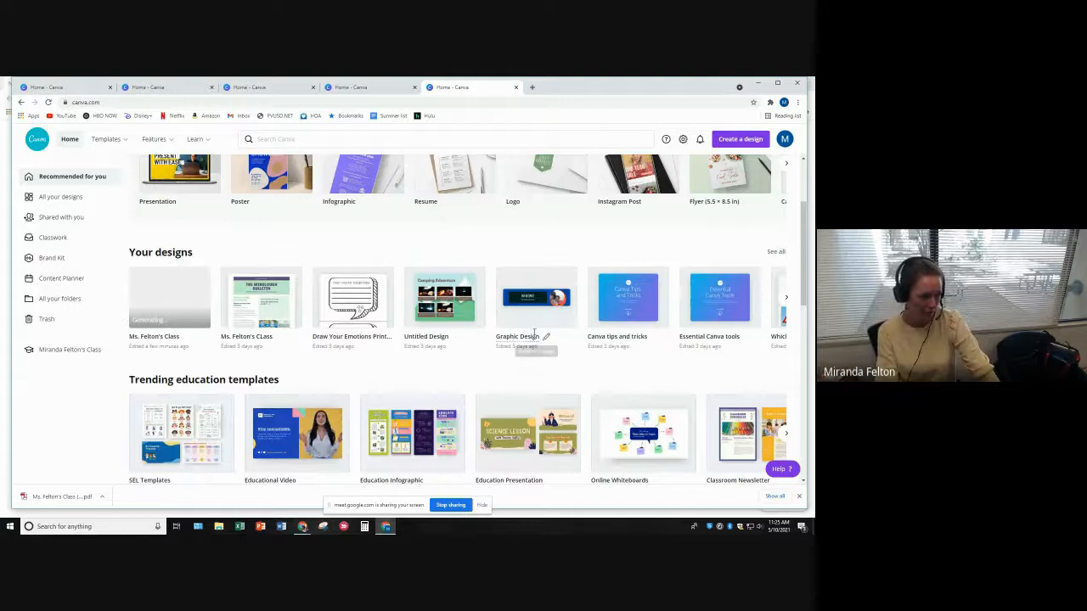
scroll(535, 335, down, 1)
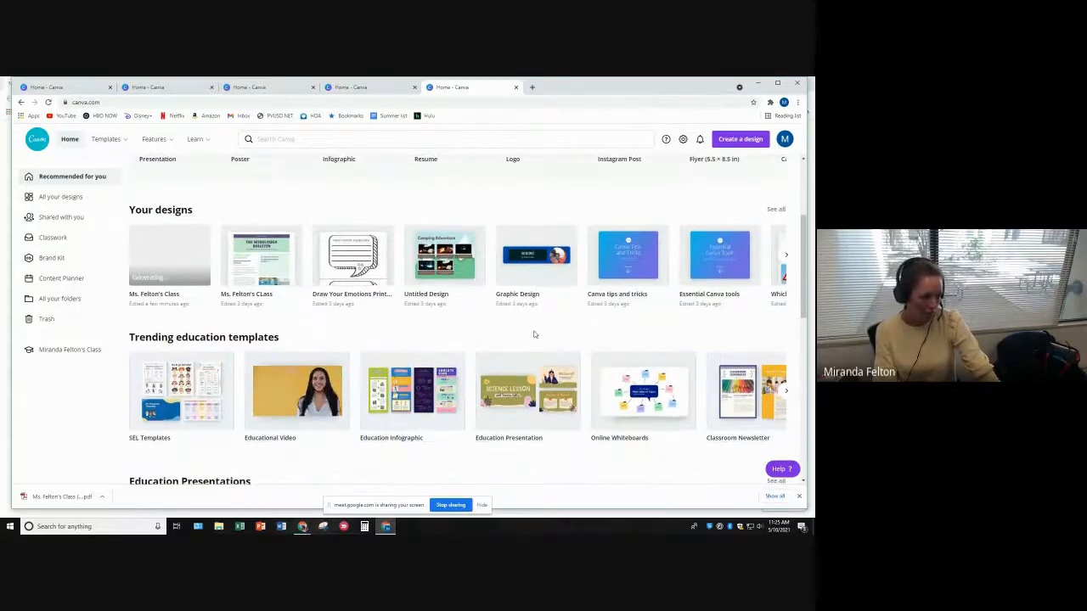
scroll(536, 336, down, 1)
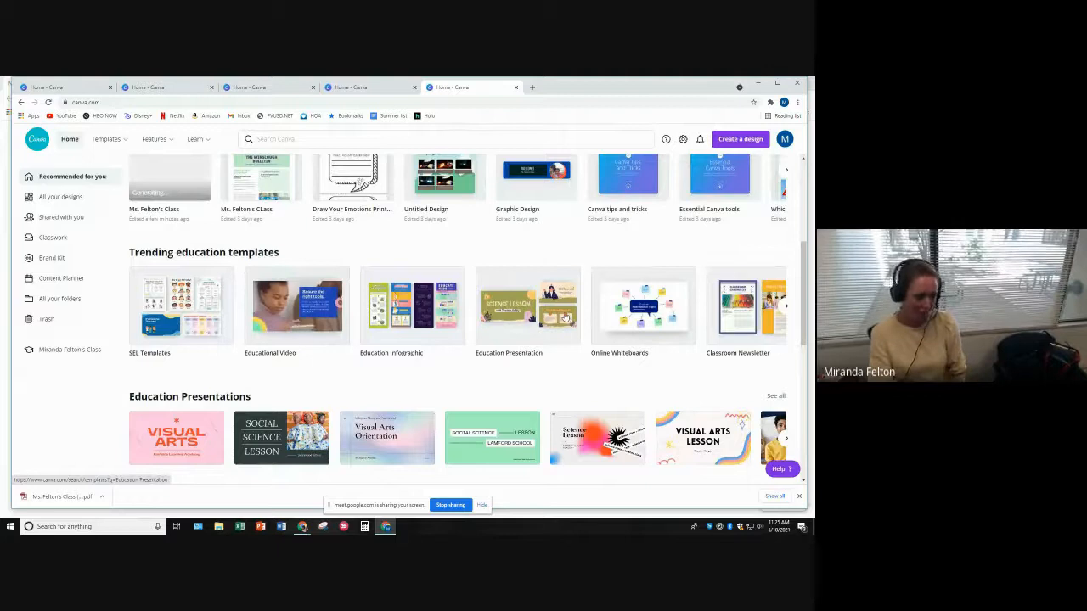
scroll(617, 329, down, 3)
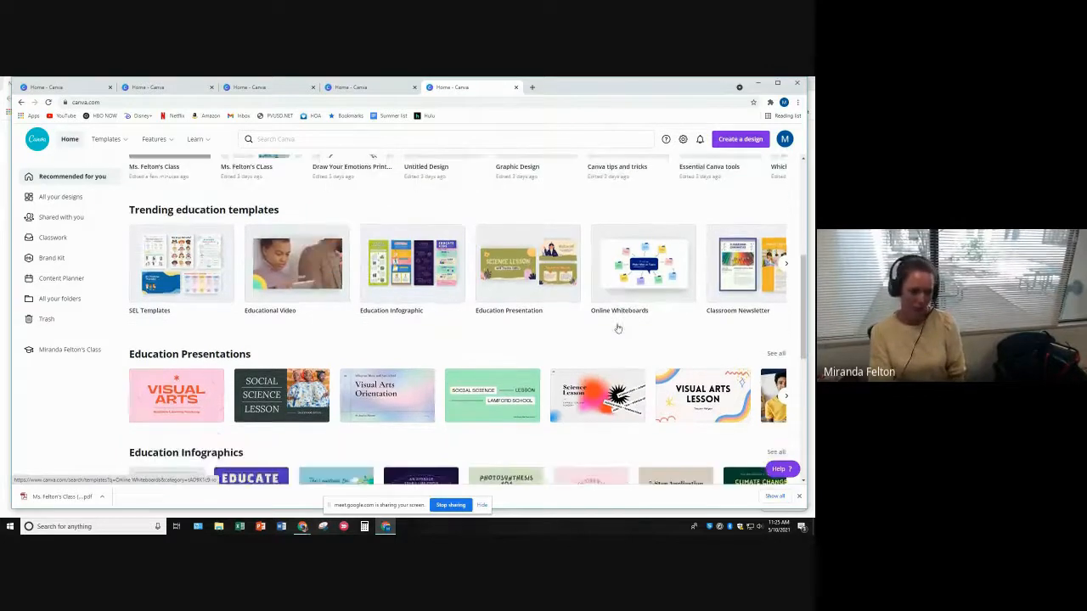
scroll(618, 328, down, 1)
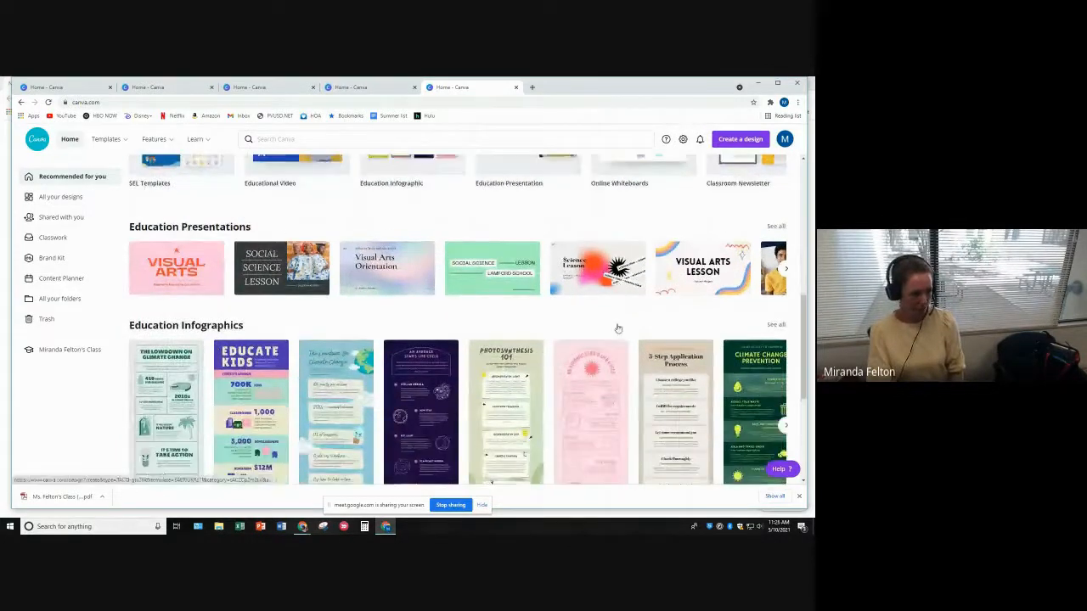
scroll(618, 329, up, 1)
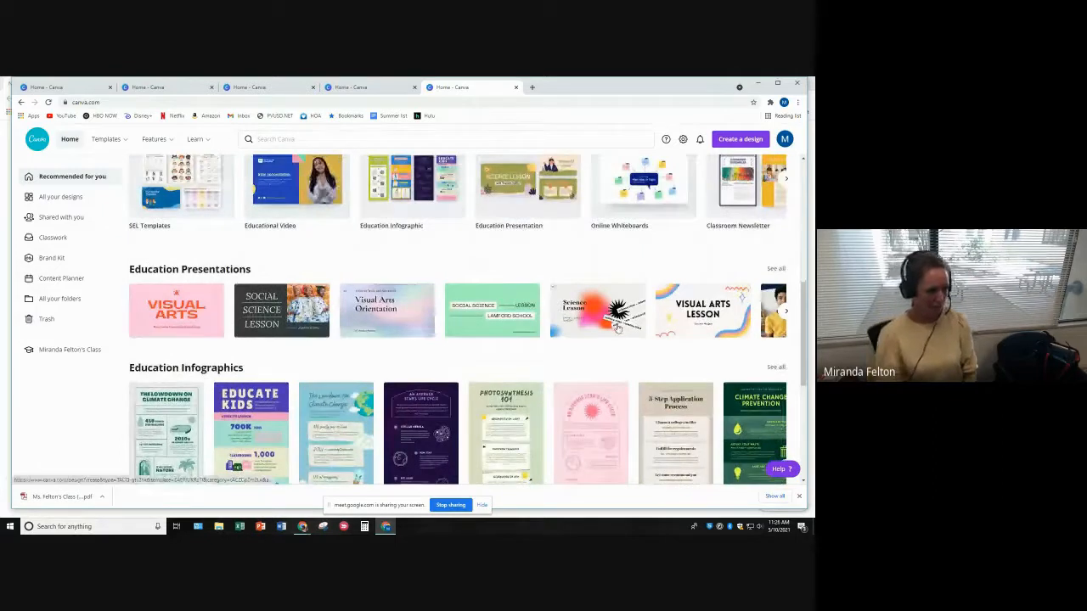
scroll(618, 325, up, 1)
scroll(617, 323, up, 5)
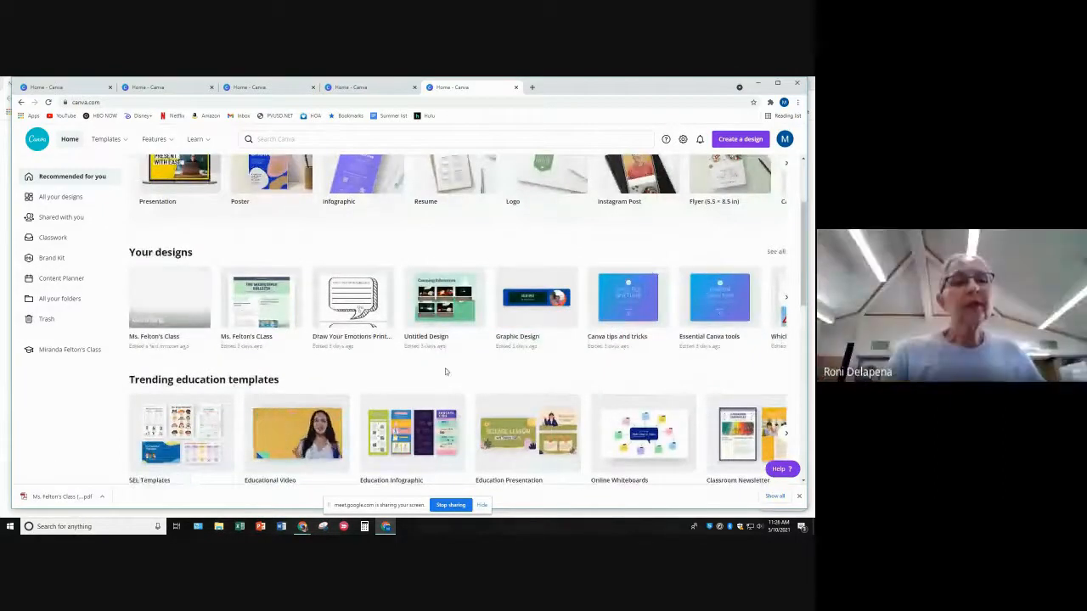
scroll(445, 371, up, 2)
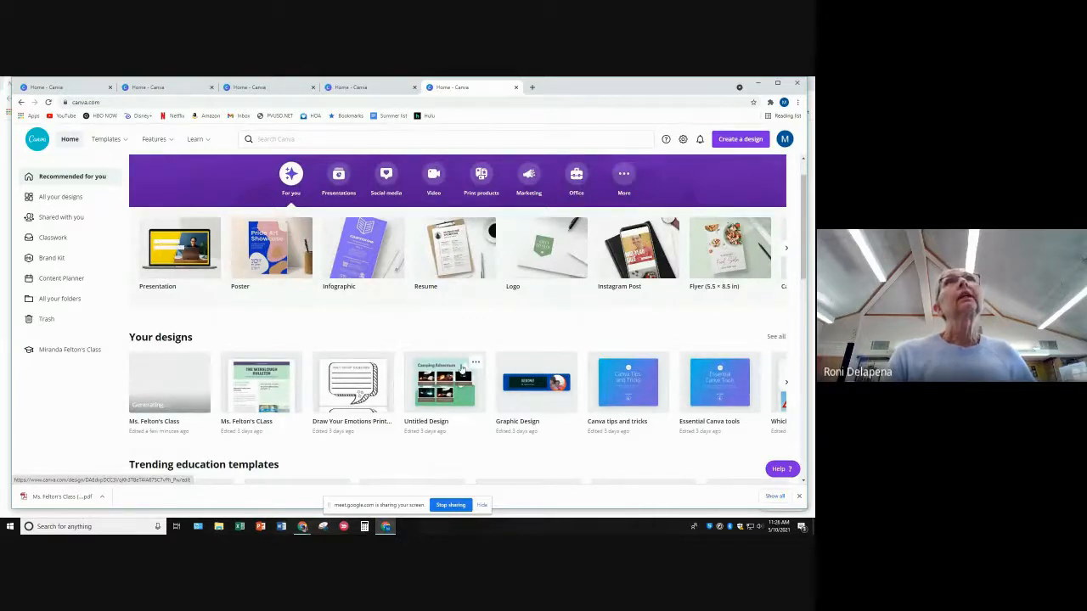
Reopen the most recently edited class newsletter and expand the complete list of its sharing options.
click(175, 389)
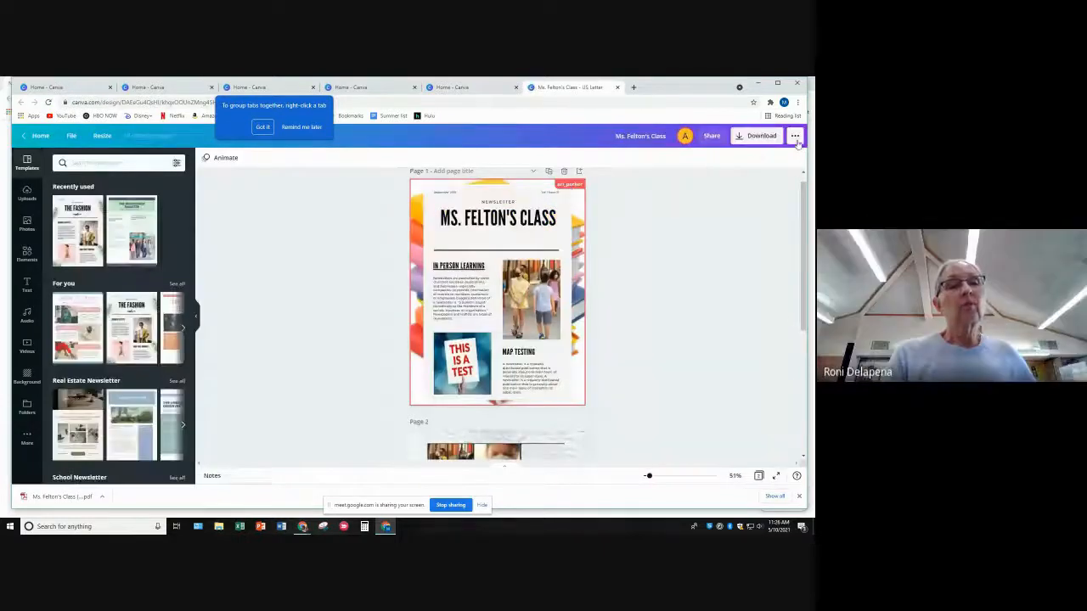
click(795, 137)
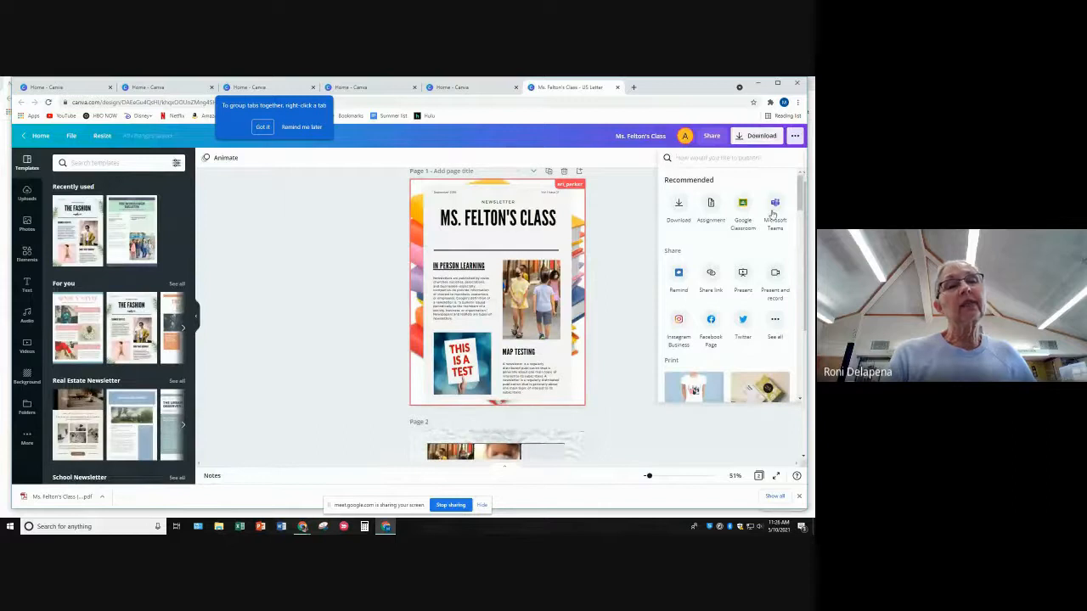
mouse_move(799, 202)
mouse_down()
mouse_move(800, 222)
mouse_move(798, 192)
mouse_up()
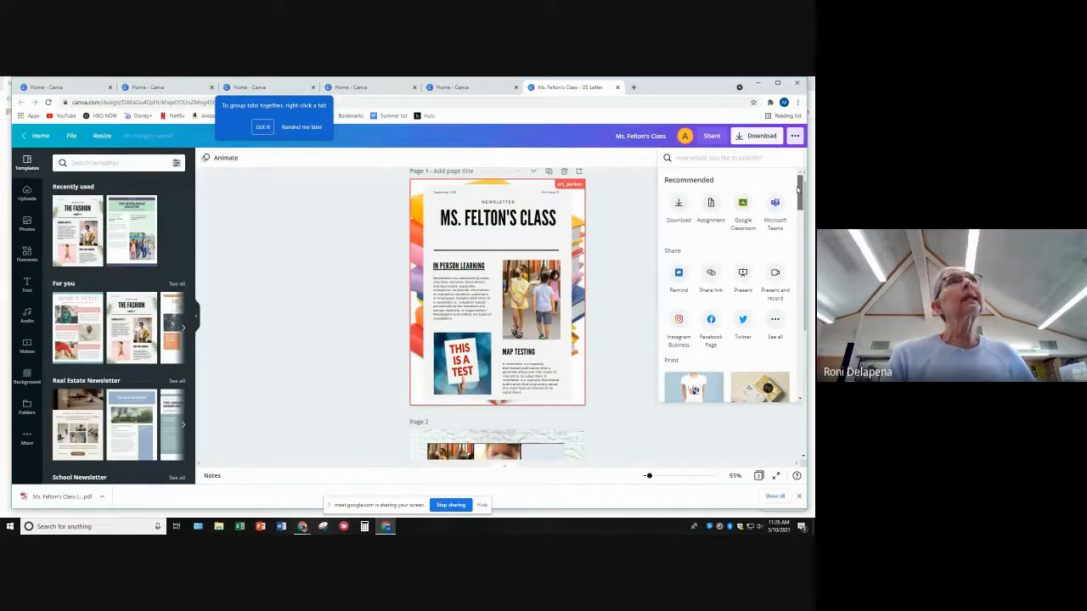
click(775, 321)
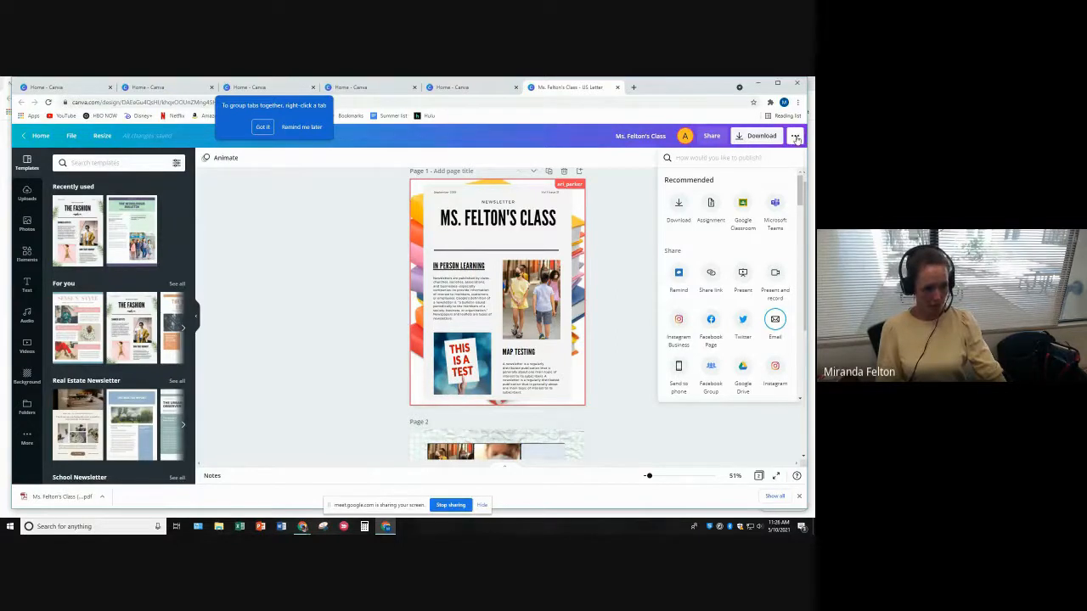
Connect Google Drive as a publishing destination for the newsletter, using the listed Google account and allowing access.
click(743, 371)
click(728, 309)
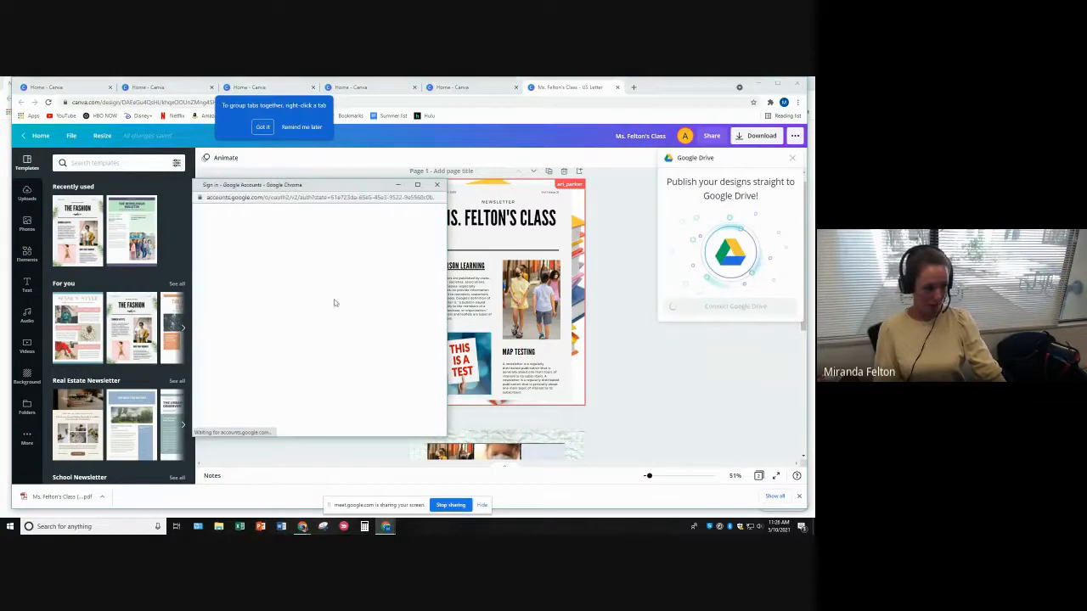
click(252, 297)
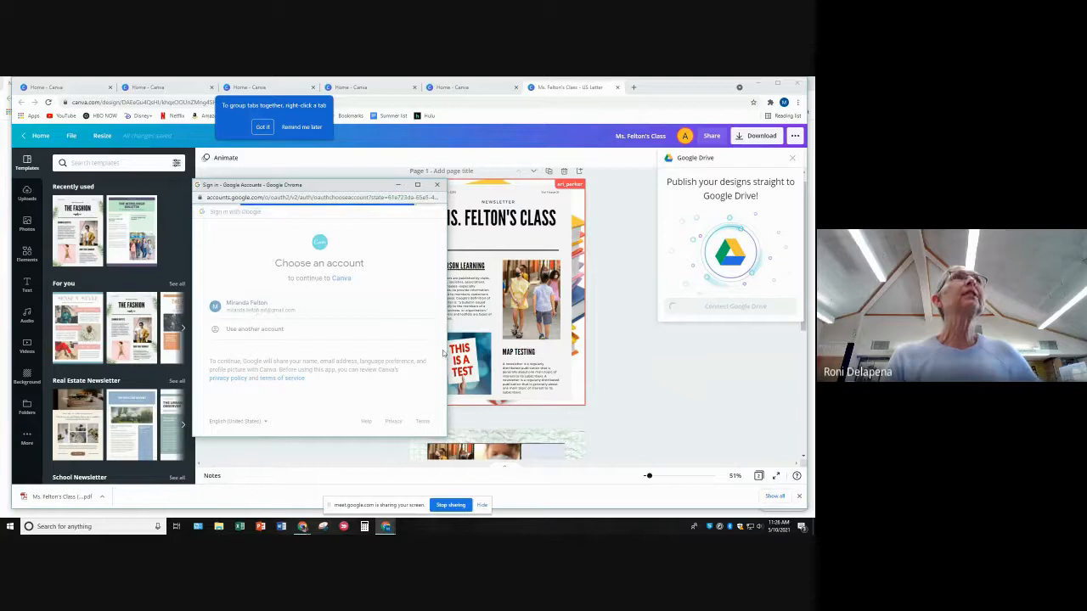
click(404, 422)
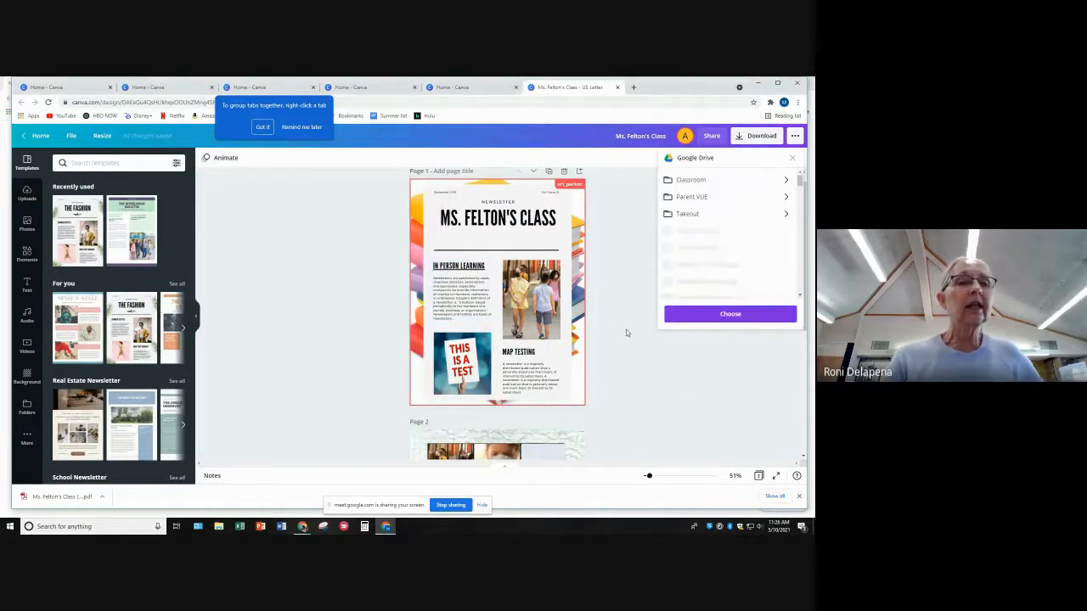
click(678, 315)
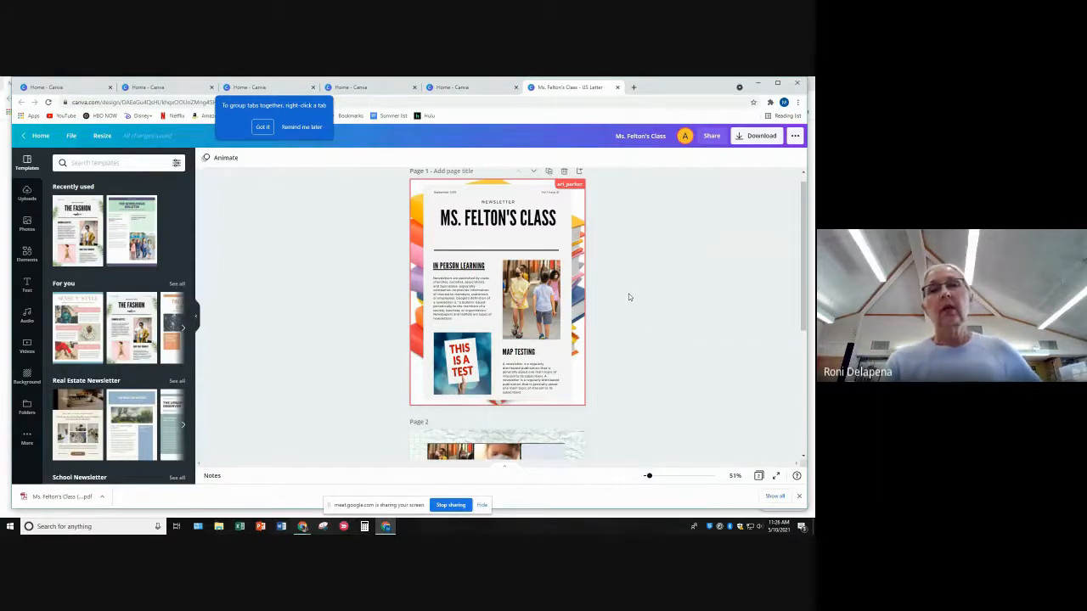
Dismiss the download bar and tab-grouping tip, and look through the apps and integrations available for the newsletter.
click(798, 496)
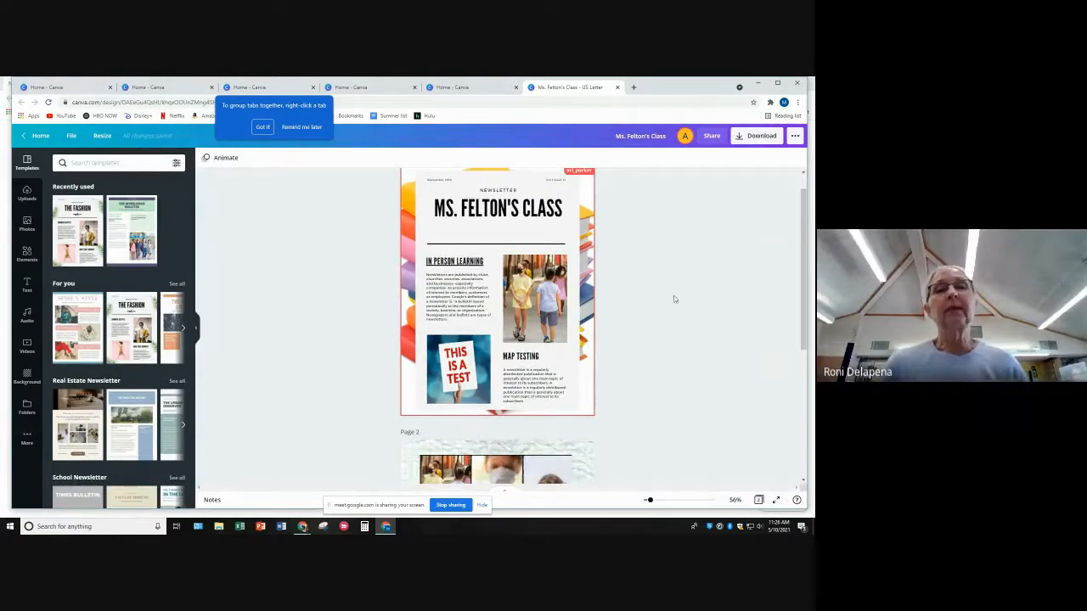
click(260, 126)
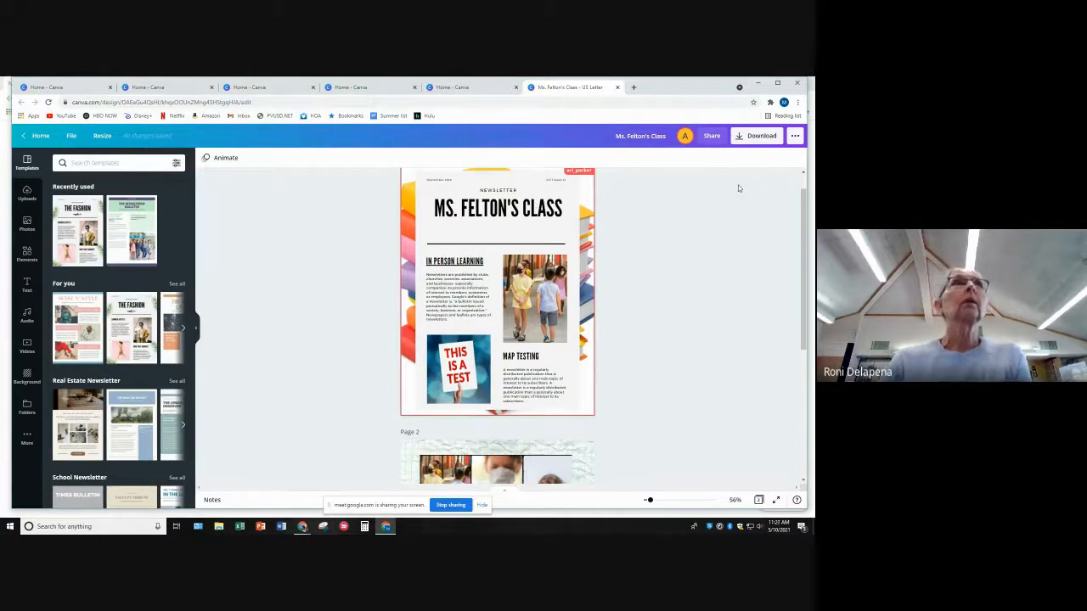
click(26, 439)
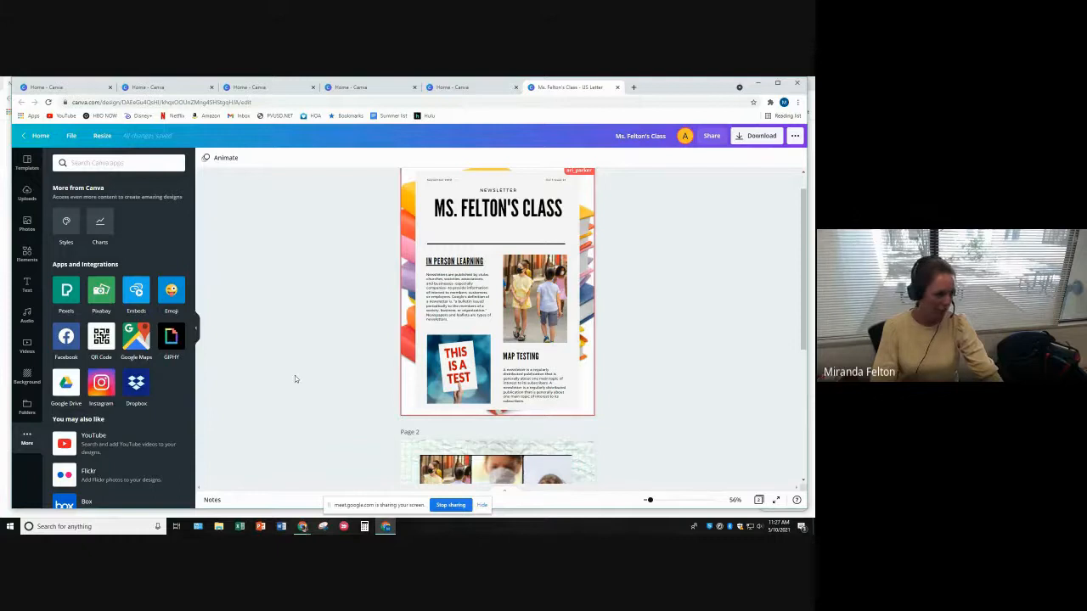
scroll(177, 458, down, 5)
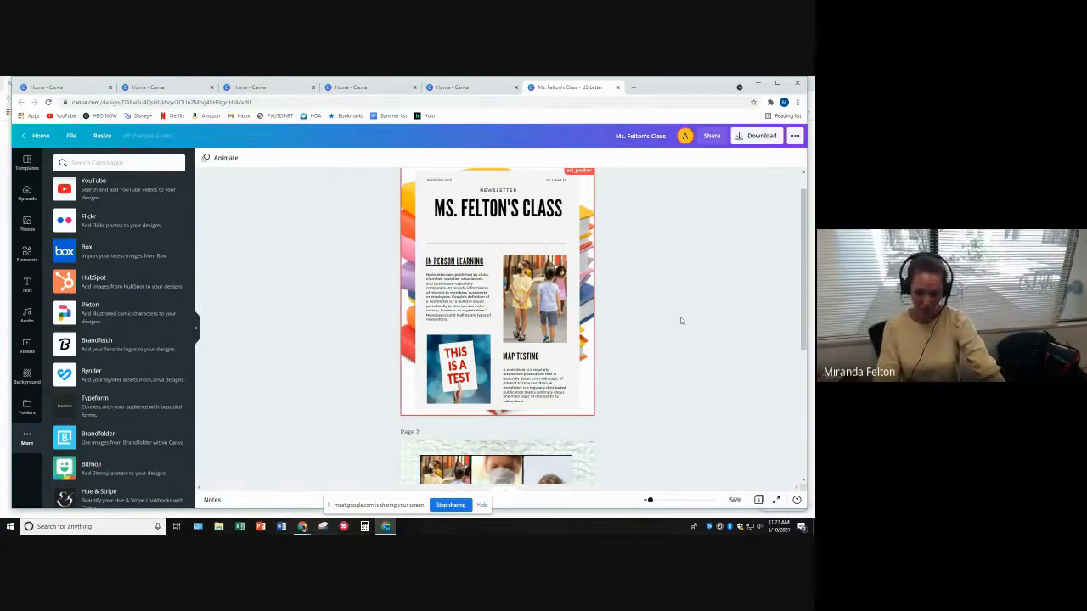
Return to the homepage and view the teacher's class page, the folders overview and all saved designs.
click(39, 137)
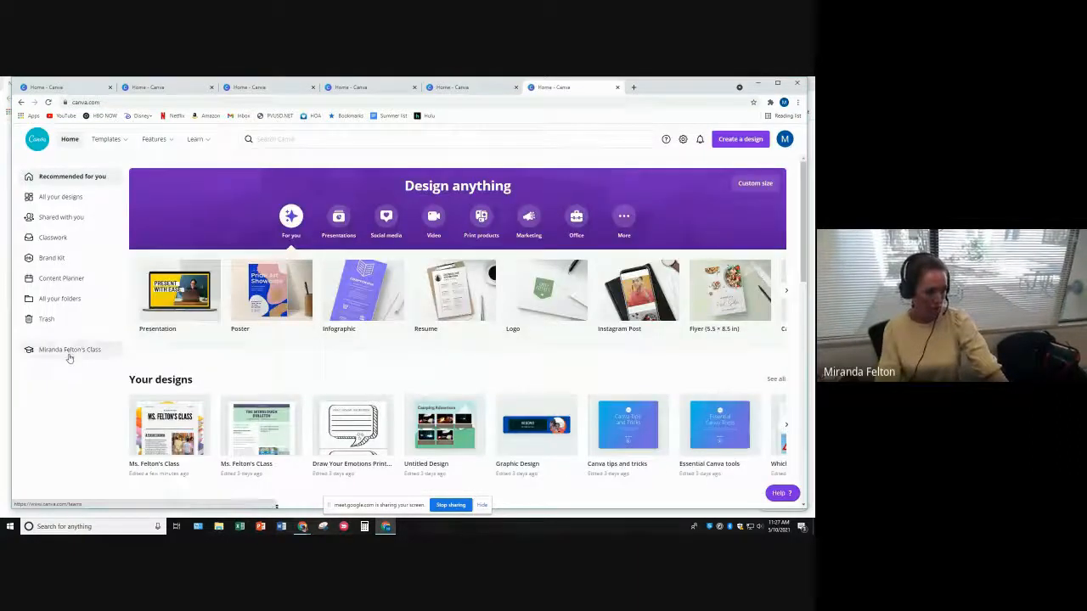
click(70, 356)
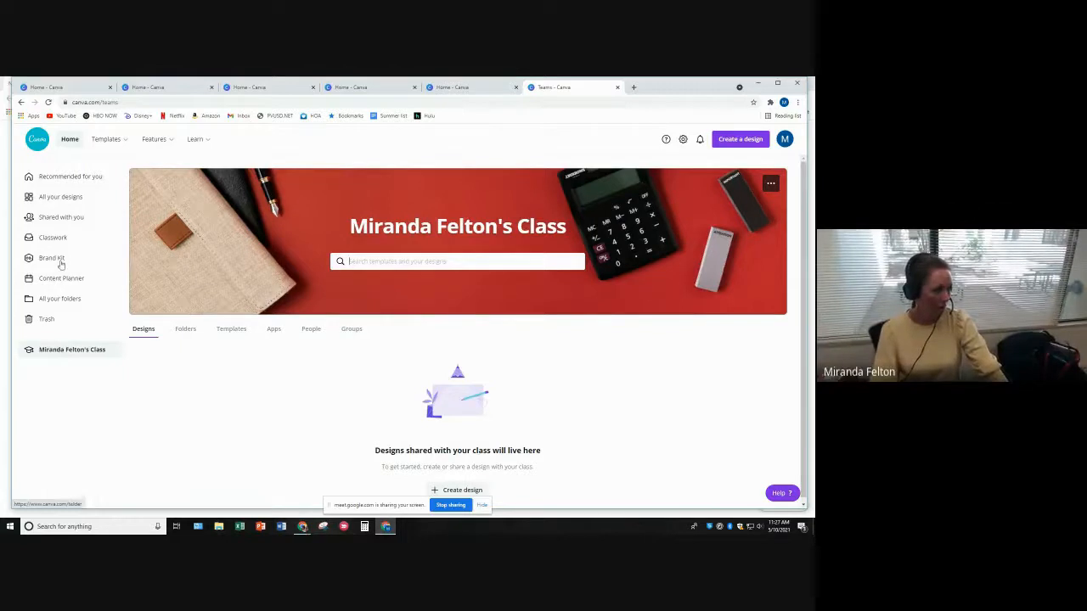
click(41, 142)
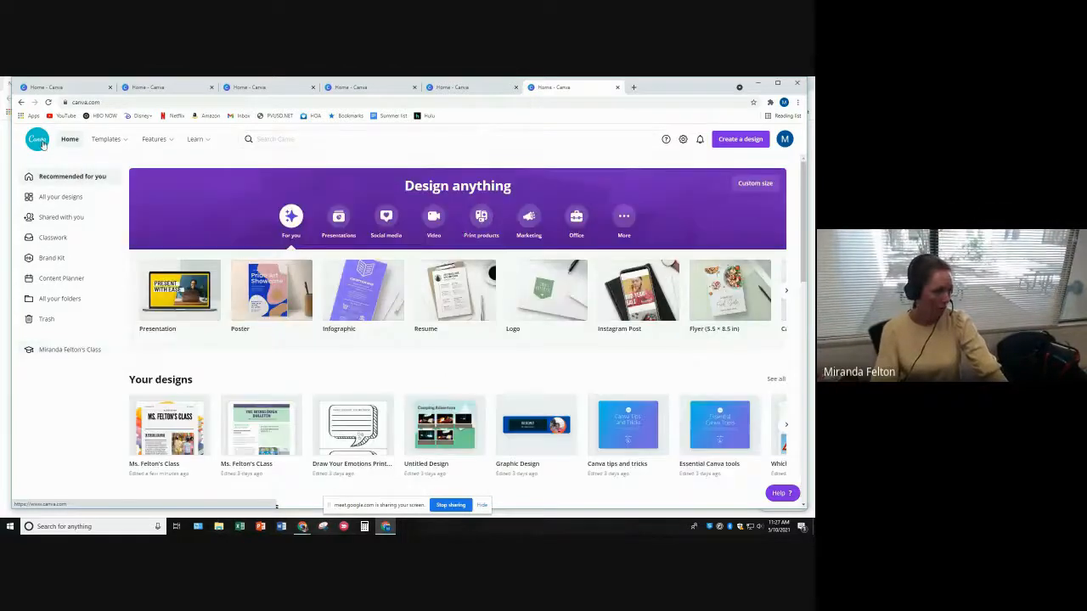
click(49, 304)
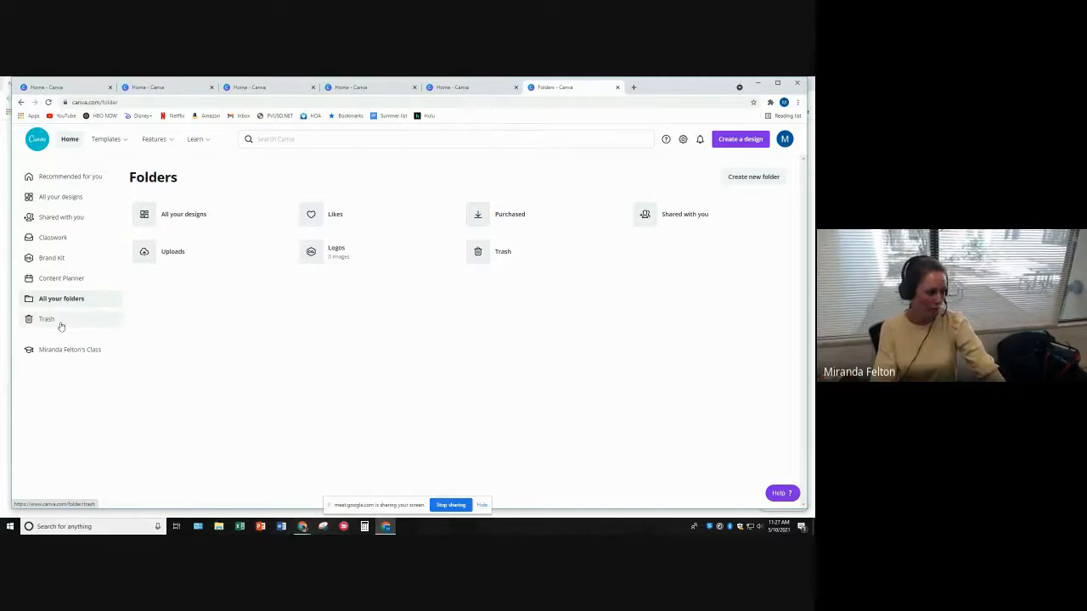
click(42, 200)
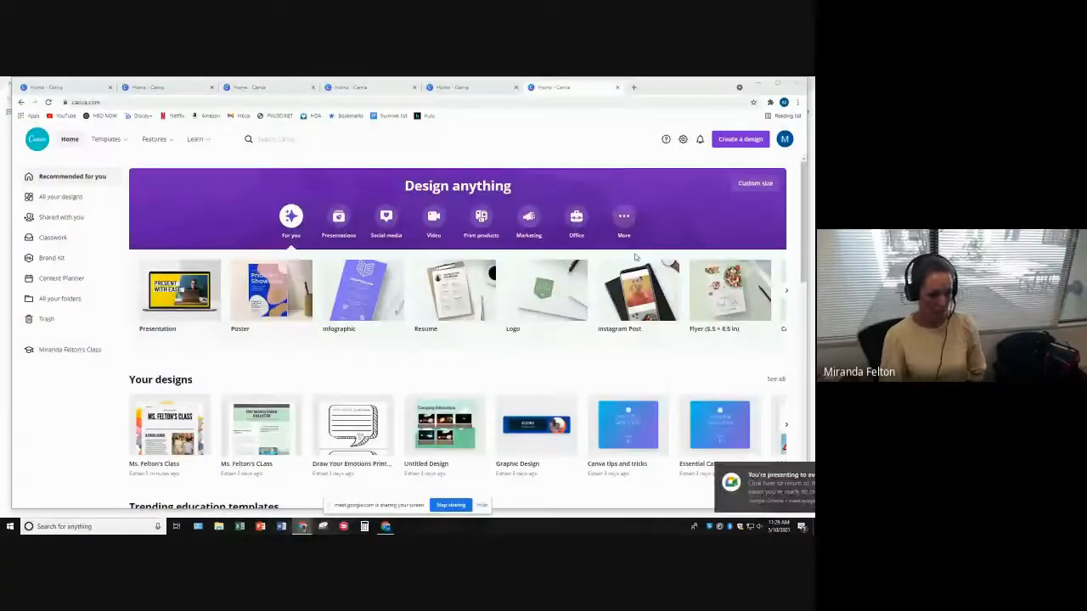
Look through the design types offered for a new design, from Presentation and Poster to Photo Collage and Video.
click(744, 142)
click(741, 141)
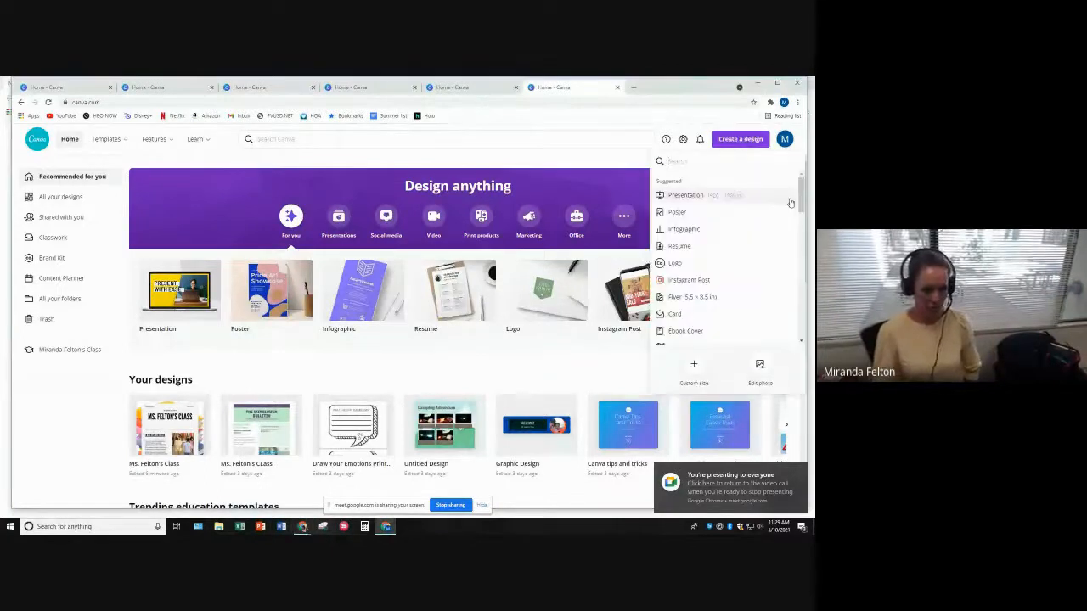
scroll(802, 198, down, 1)
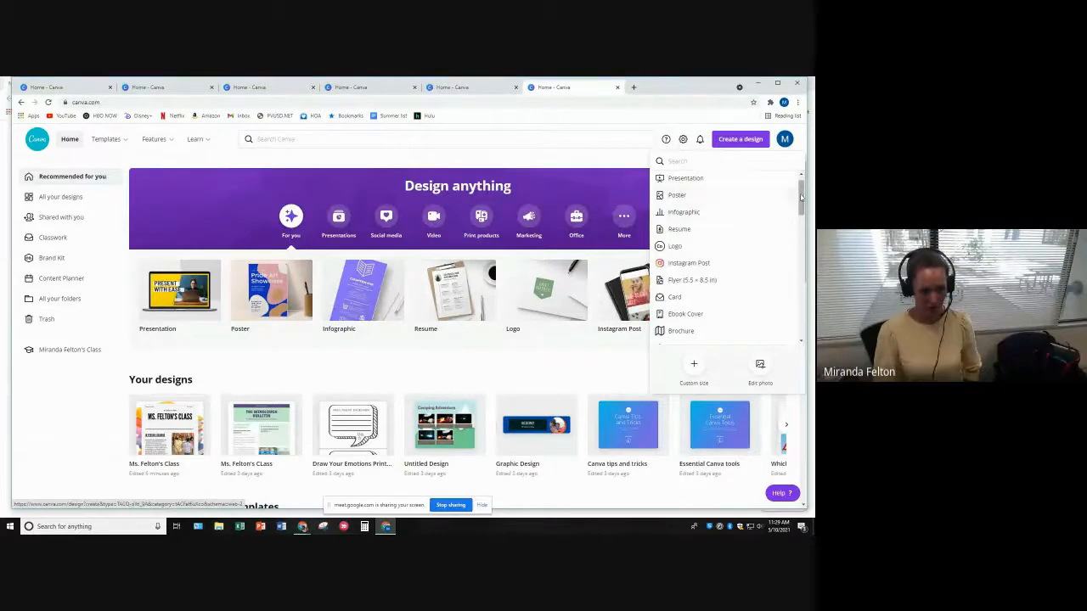
scroll(684, 247, down, 1)
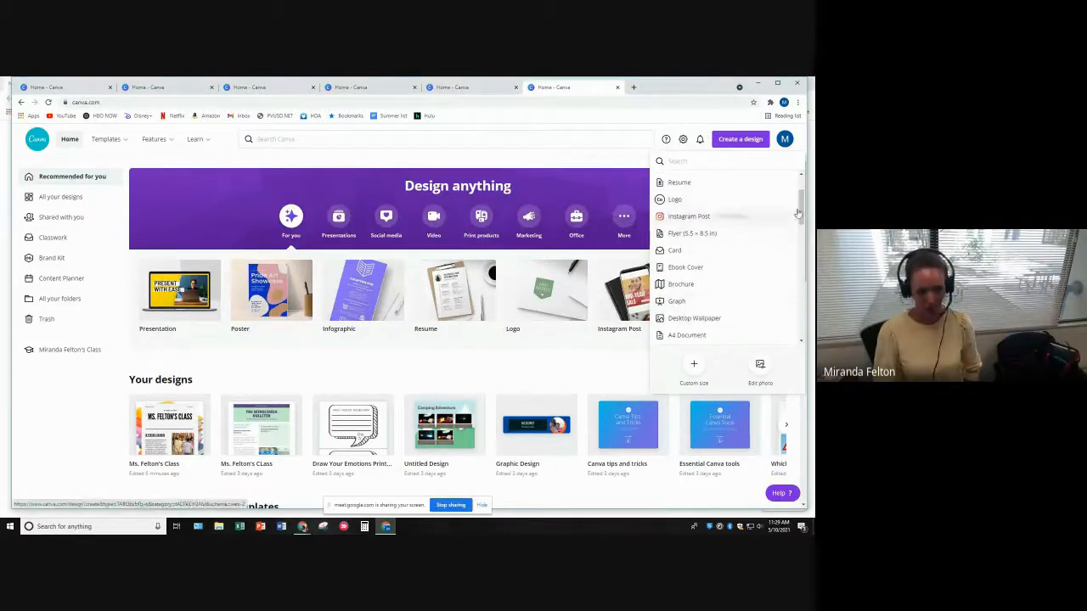
scroll(803, 220, down, 1)
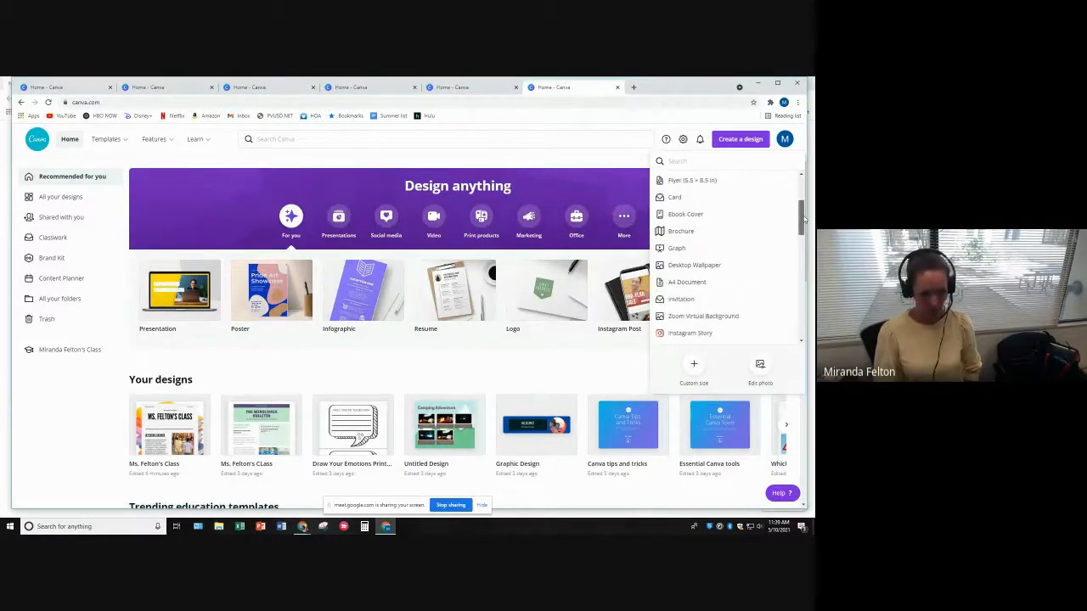
scroll(698, 265, down, 1)
scroll(698, 265, down, 1)
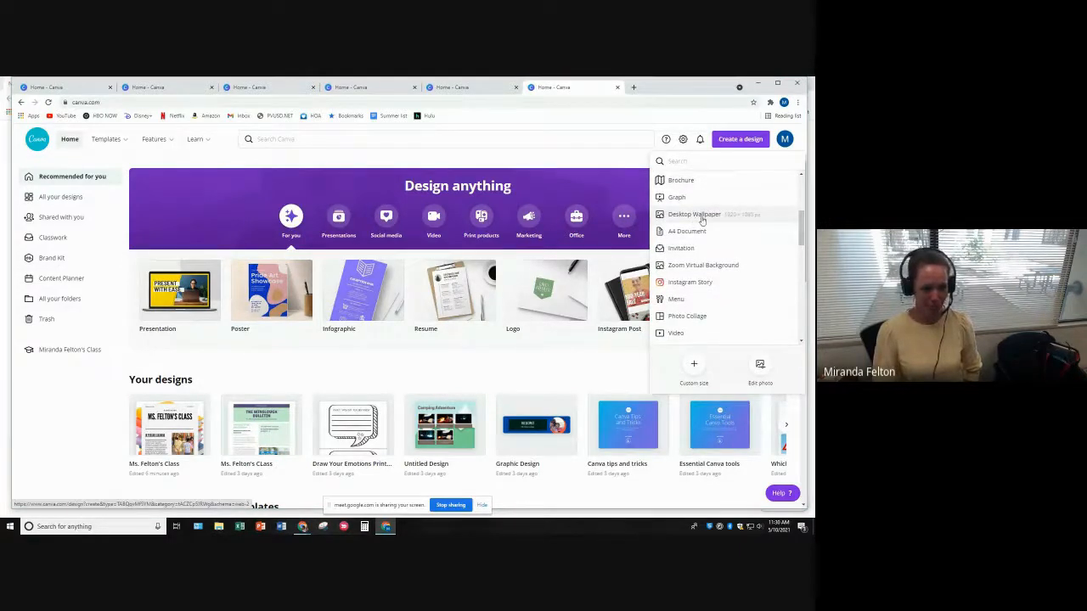
Look through the remaining design types, from Business Card to Worksheet, and create a new blank book cover design.
drag(802, 222, 801, 251)
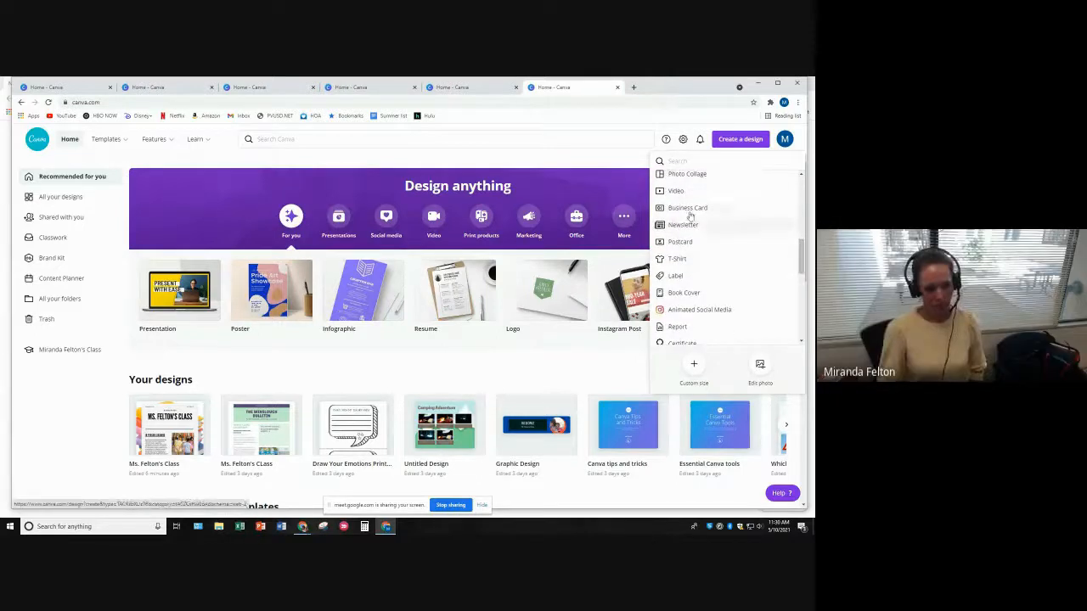
scroll(705, 285, down, 2)
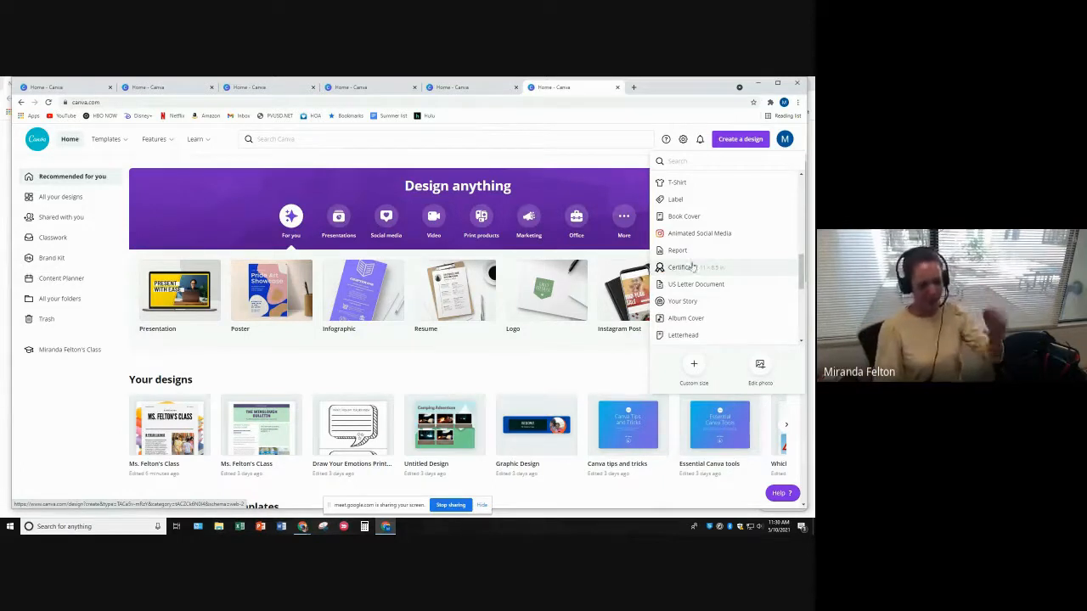
drag(800, 270, 800, 298)
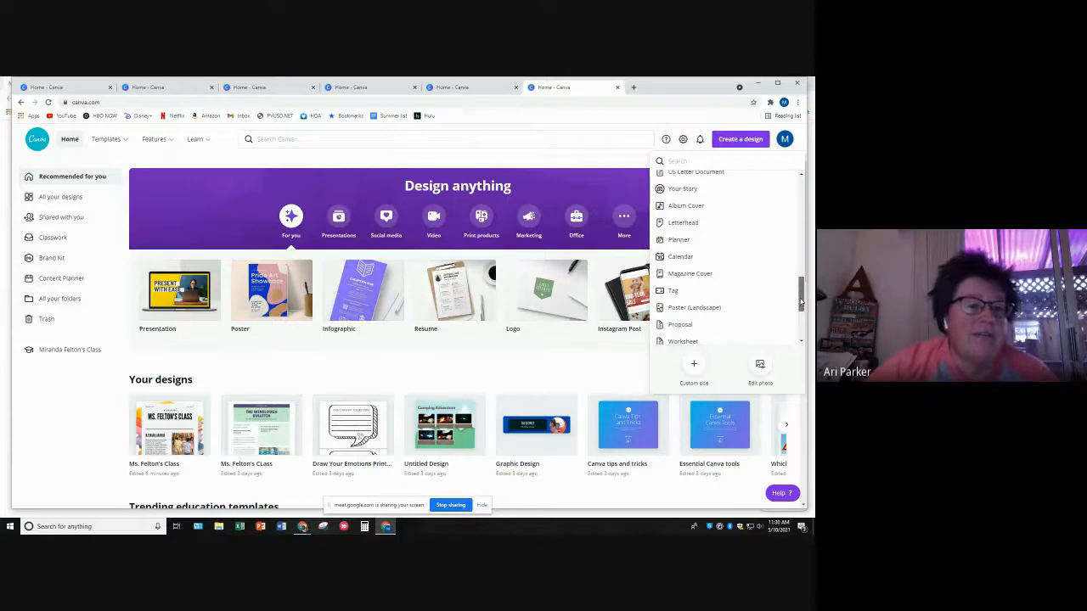
drag(801, 301, 800, 282)
click(677, 208)
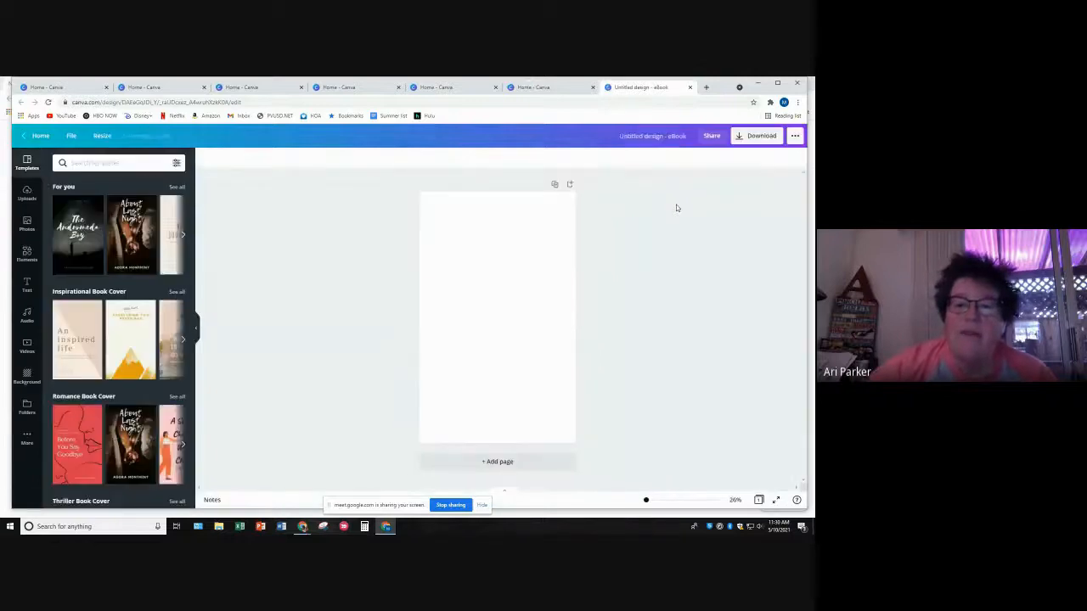
Try the cover templates The Andromeda Boy and Before You Say Goodbye, and apply the romance template A Second Chance With Chase.
click(72, 234)
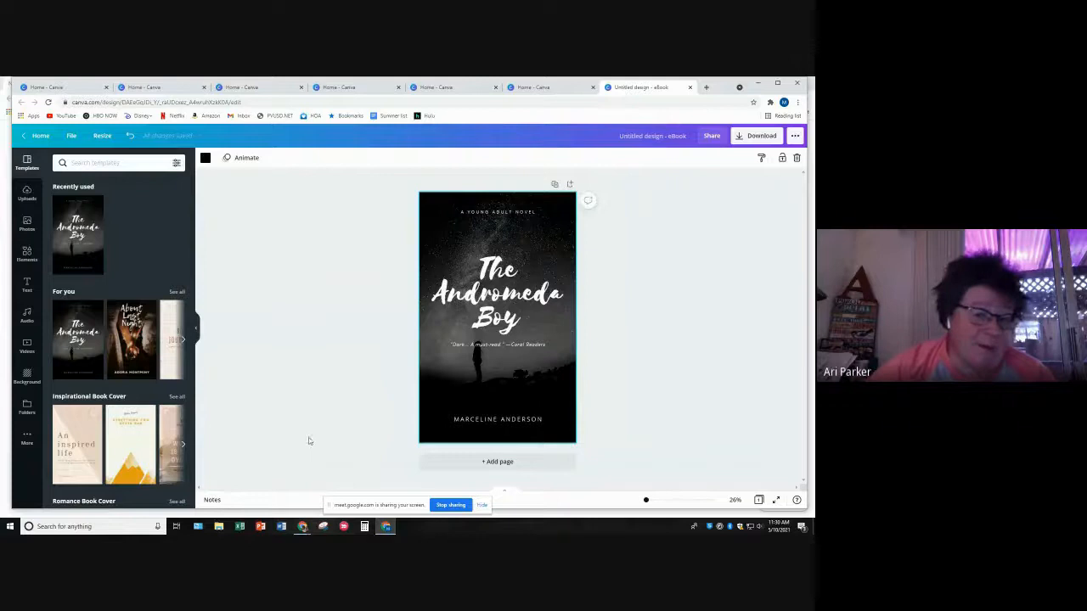
scroll(117, 431, down, 3)
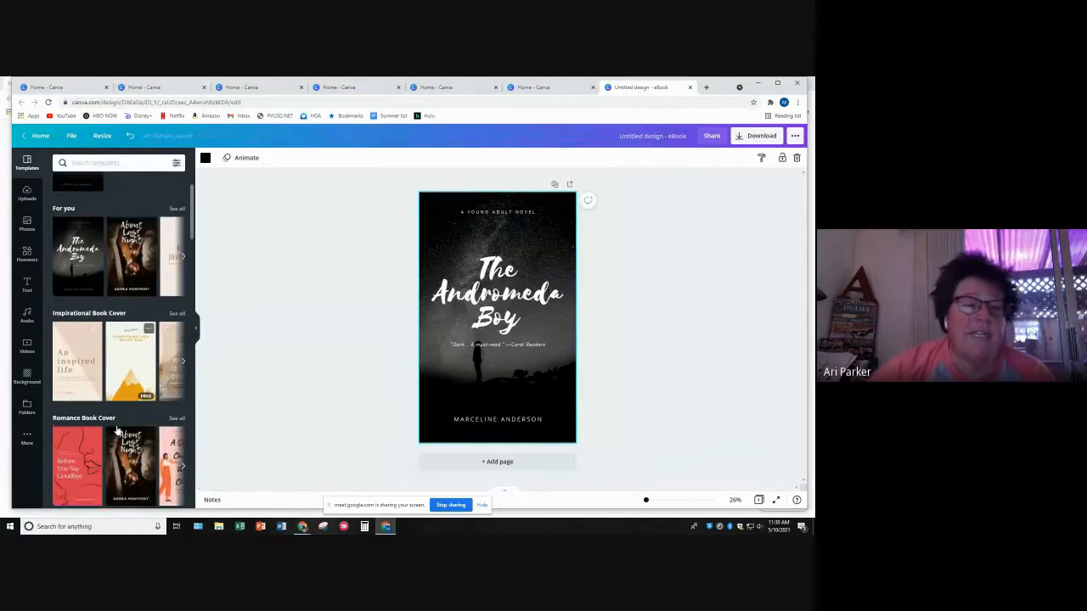
click(88, 443)
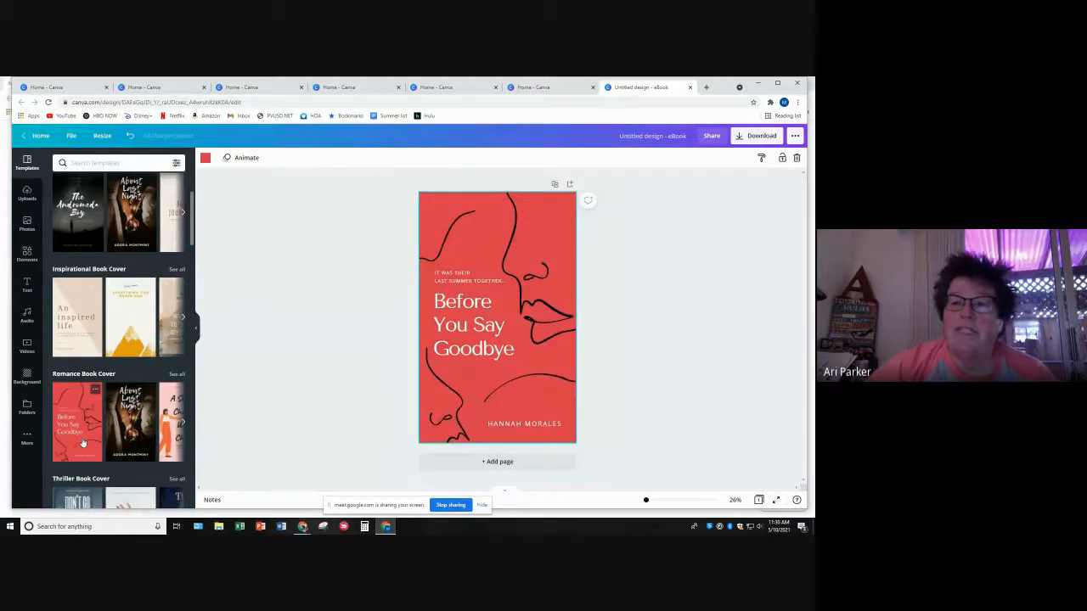
click(176, 410)
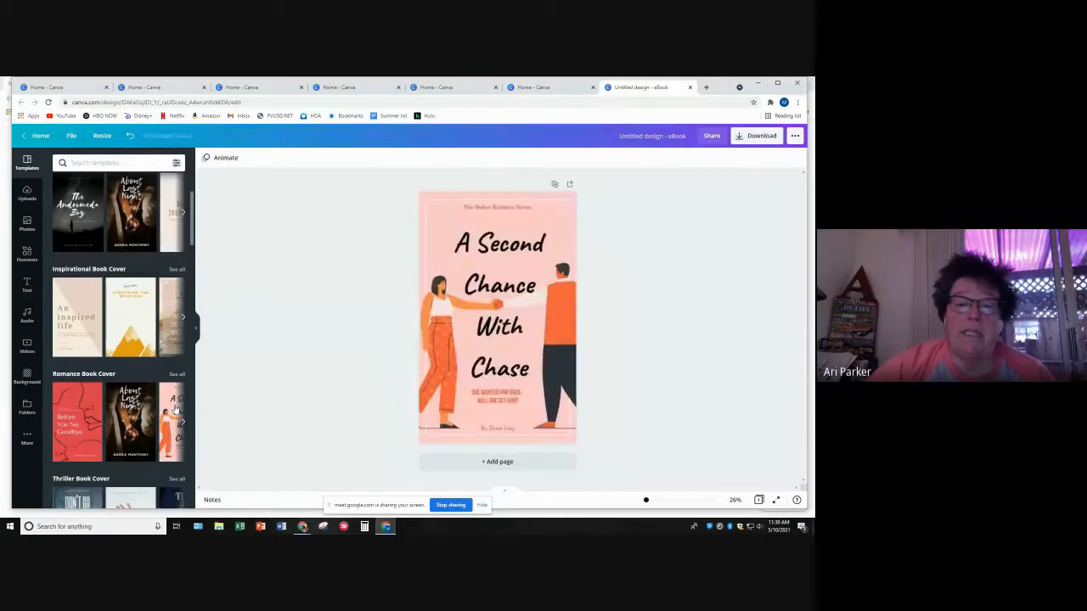